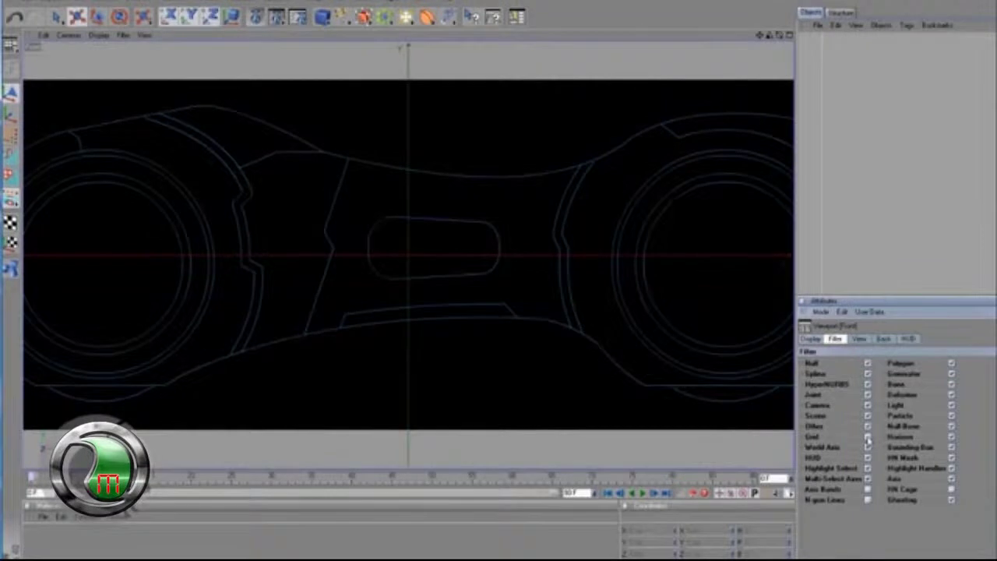
- Hide the grid in the front viewport so only the blueprint background and the axes are displayed
left_click(868, 436)
left_click(868, 436)
scroll(563, 314, "down", 2)
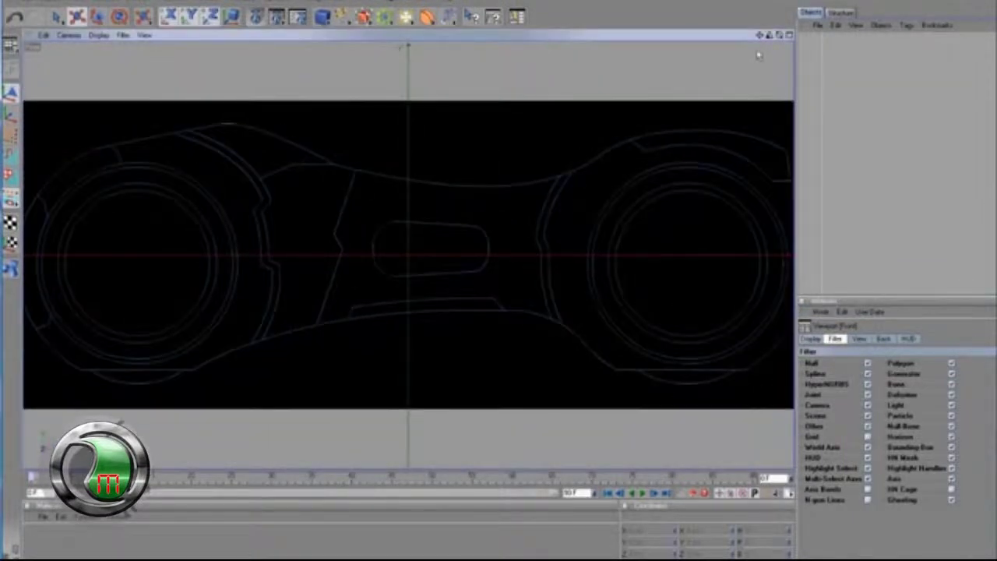
- Add a Tube primitive and rotate its pitch to 90° so that its ring faces the front view
scroll(562, 287, "up", 3)
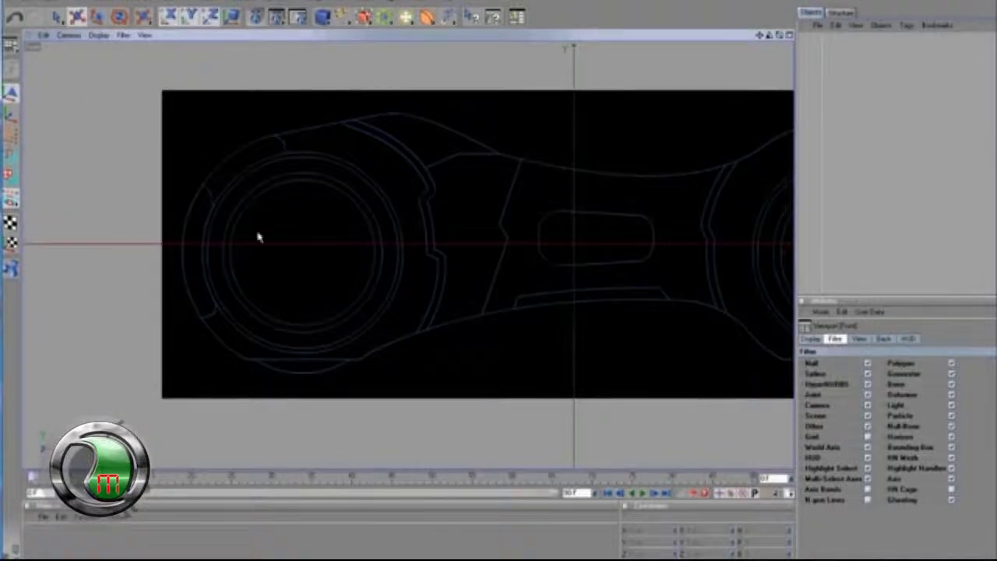
scroll(373, 267, "up", 3)
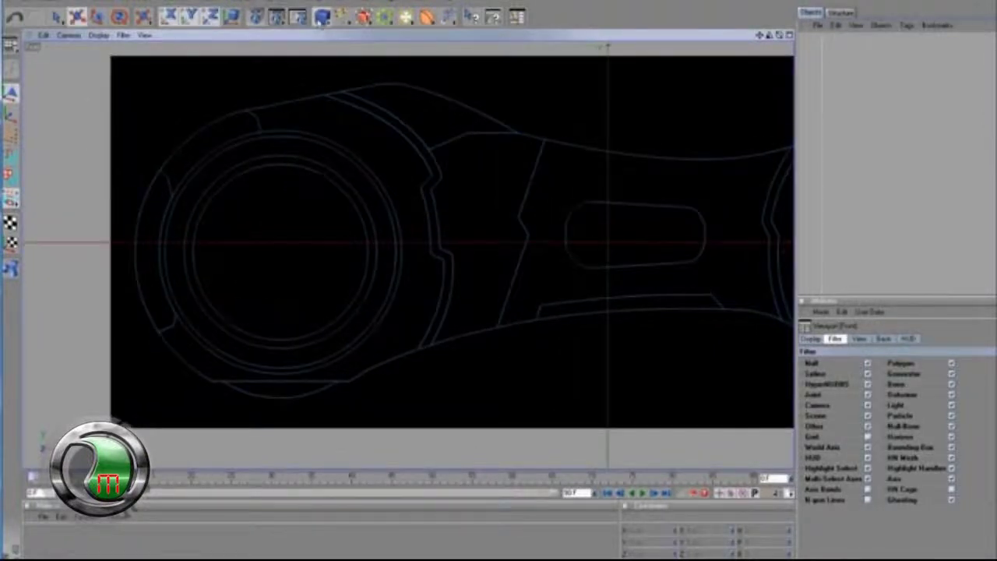
left_click(322, 17)
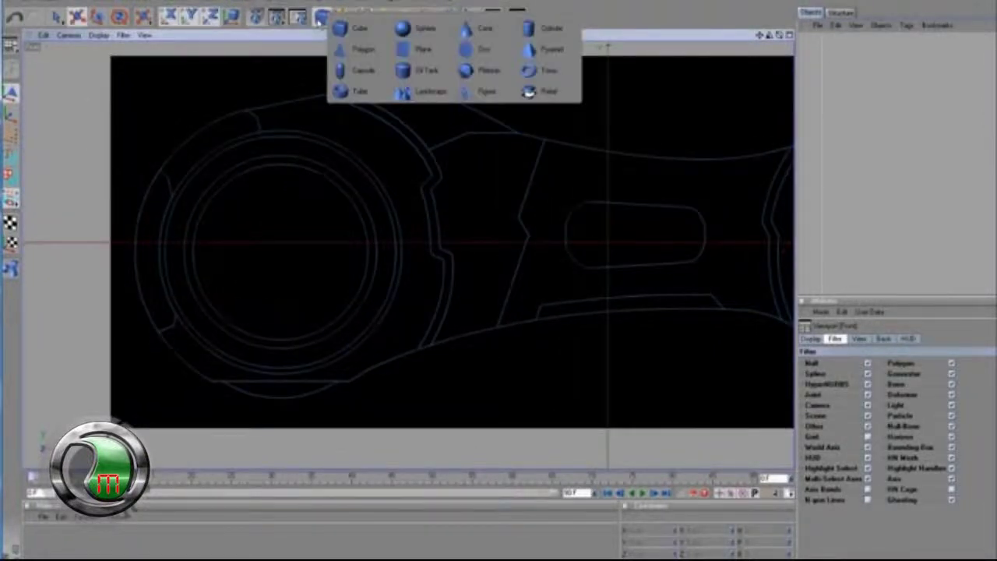
left_click(359, 92)
scroll(554, 226, "down", 2)
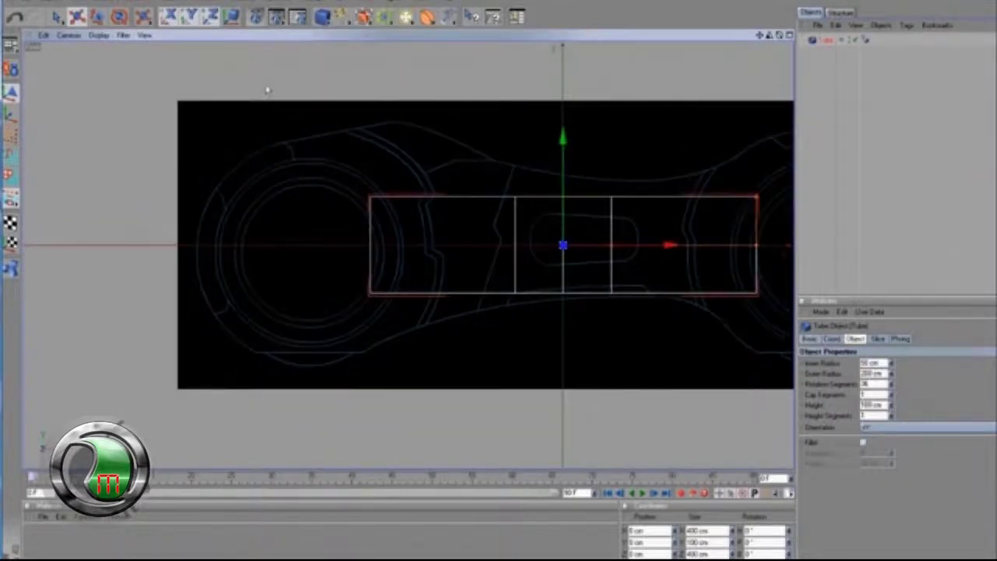
left_click(119, 17)
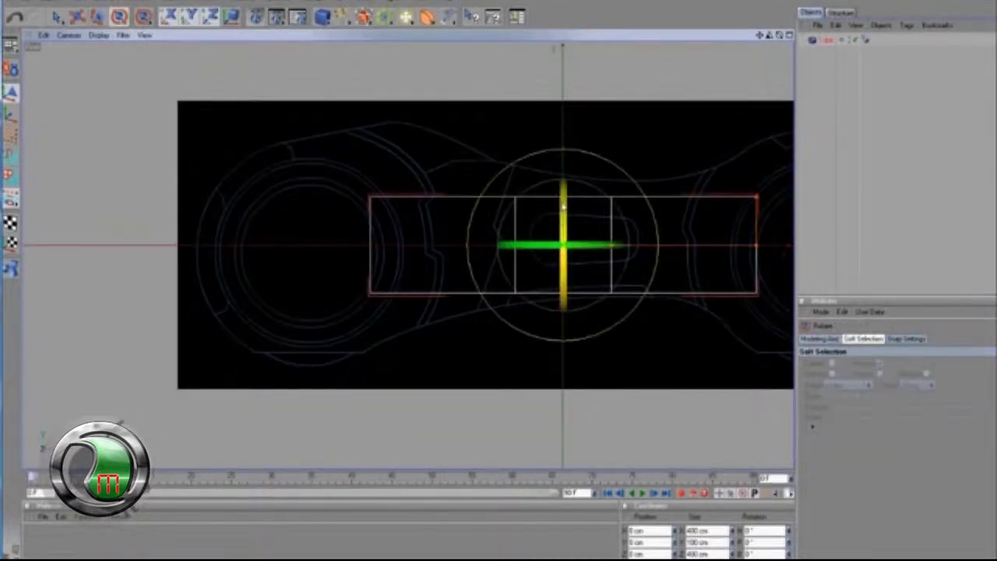
left_click_drag(564, 206, 570, 275)
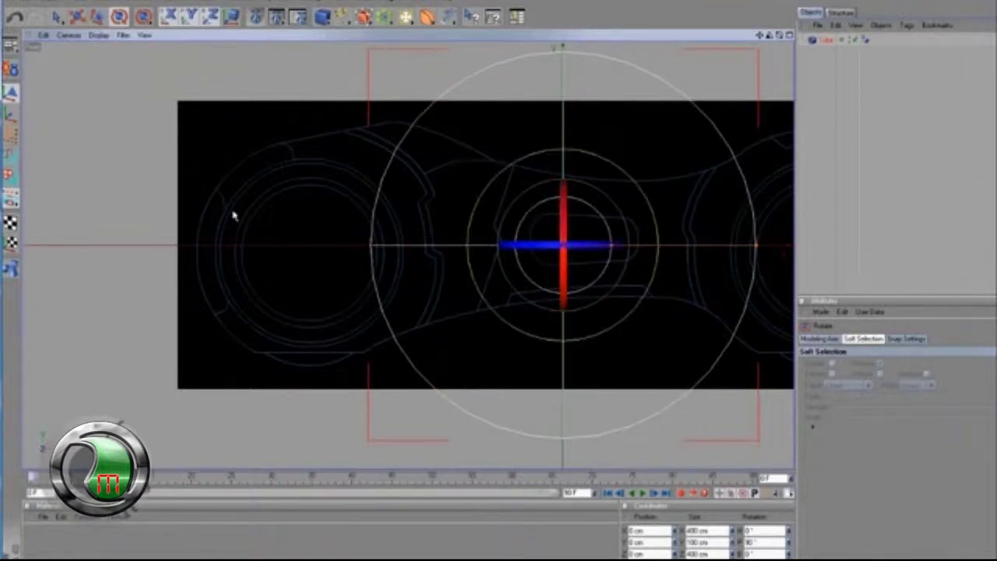
- Move the tube over the blueprint's left circle and scale it uniformly to about 170 cm across
left_click(76, 17)
left_click_drag(590, 244, 559, 287)
left_click(99, 17)
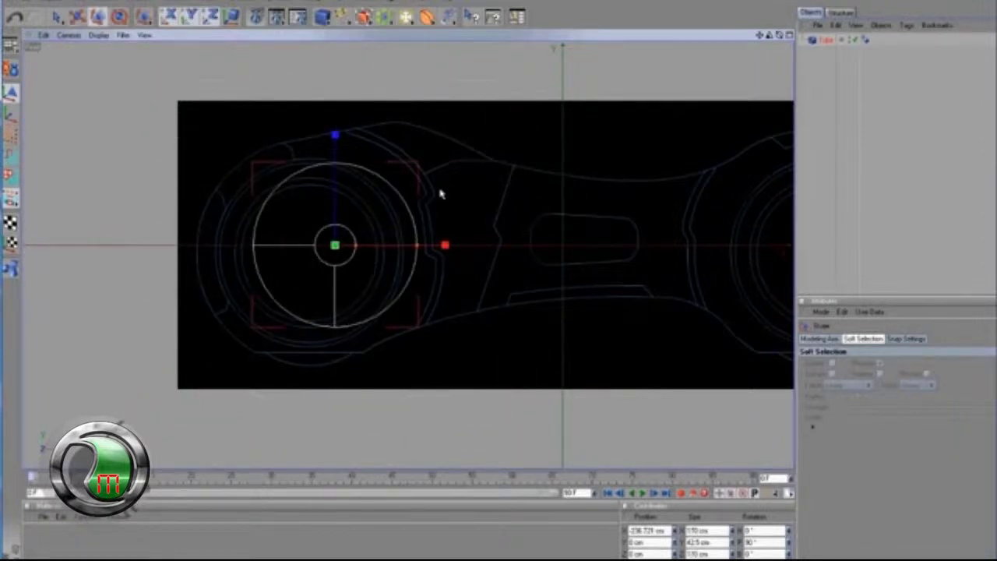
scroll(441, 194, "up", 3)
- Deselect the tube and switch the front view's display to full wireframe with all segment lines
left_click(235, 159)
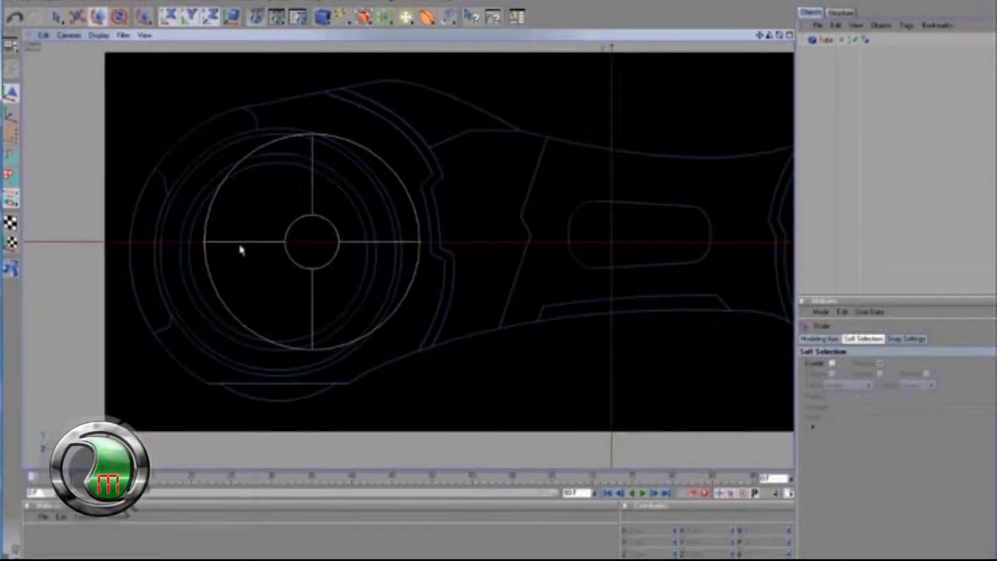
left_click(97, 35)
left_click(133, 173)
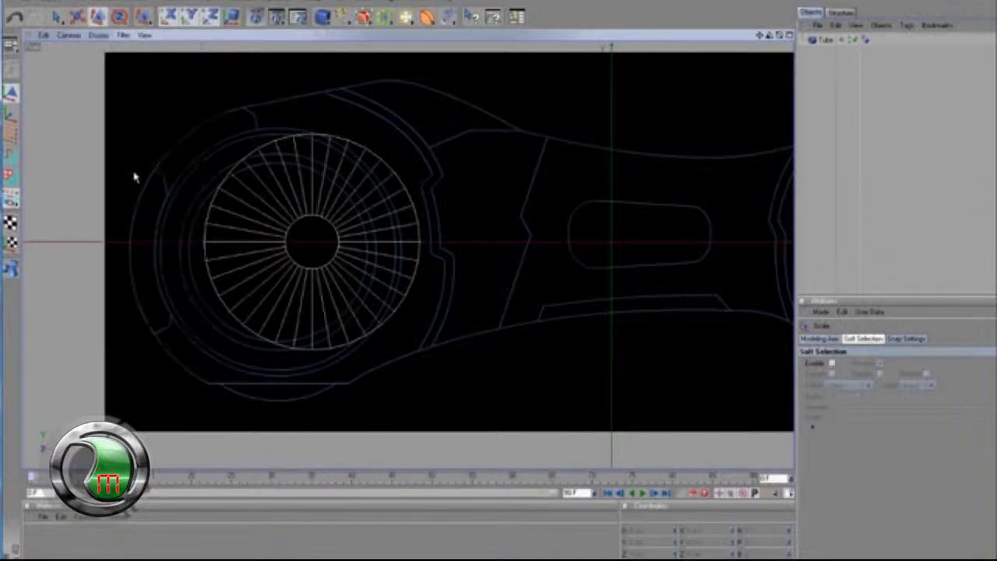
scroll(345, 220, "up", 1)
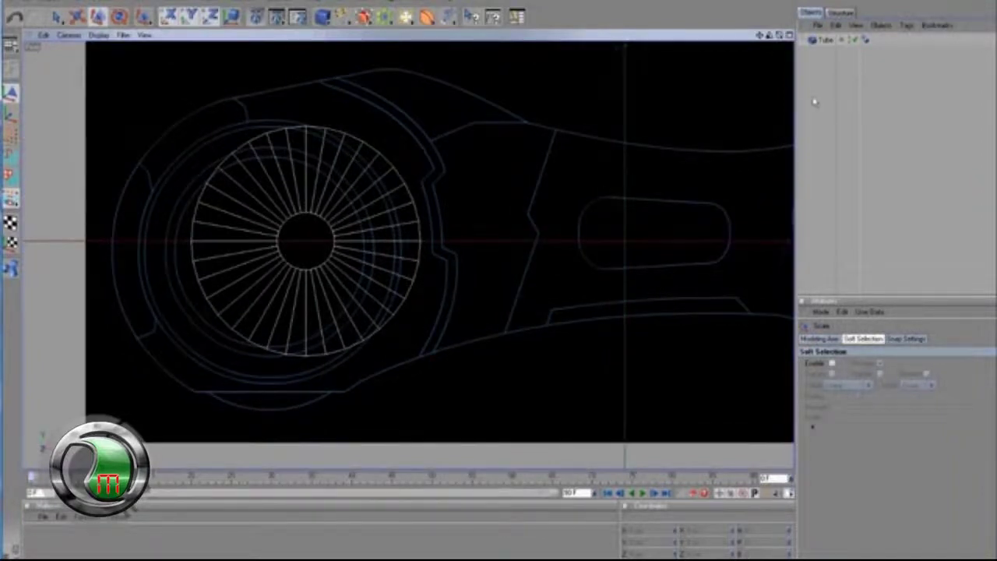
- Move the tube to about X -259 cm, Y -7.3 cm to centre it on the blueprint's left circles
left_click(818, 42)
left_click(78, 17)
left_click_drag(321, 241, 290, 240)
left_click_drag(272, 174, 273, 185)
scroll(424, 230, "up", 1)
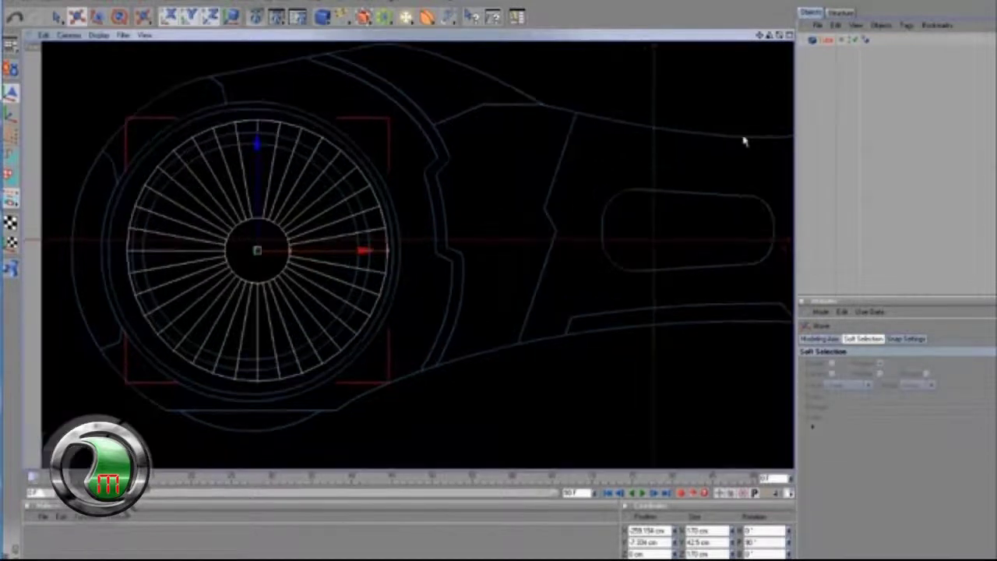
- Enlarge the tube's inner radius to the innermost blueprint circle and shift the tube to about X -264 cm
left_click_drag(760, 36, 853, 35)
scroll(520, 243, "up", 2)
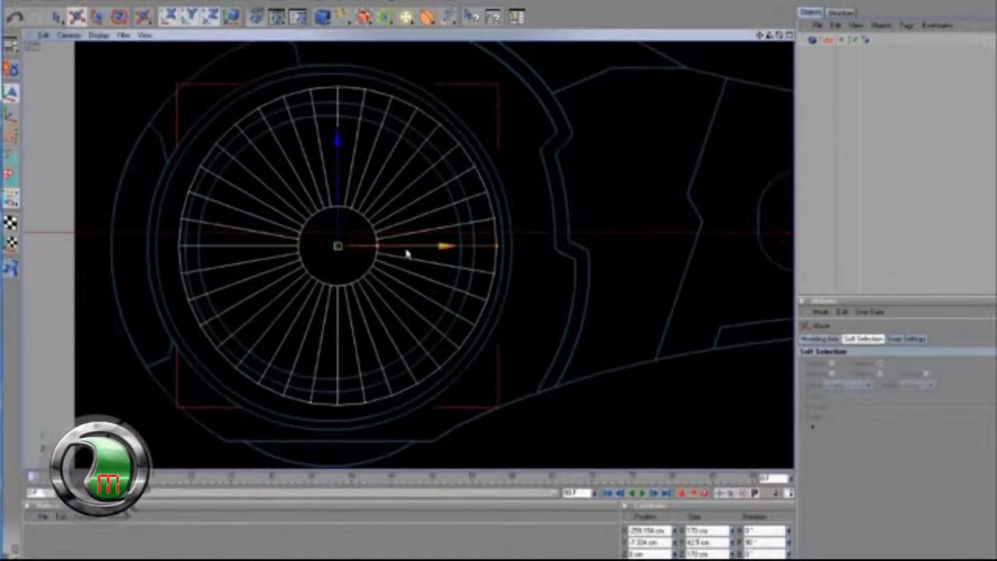
left_click_drag(377, 247, 412, 250)
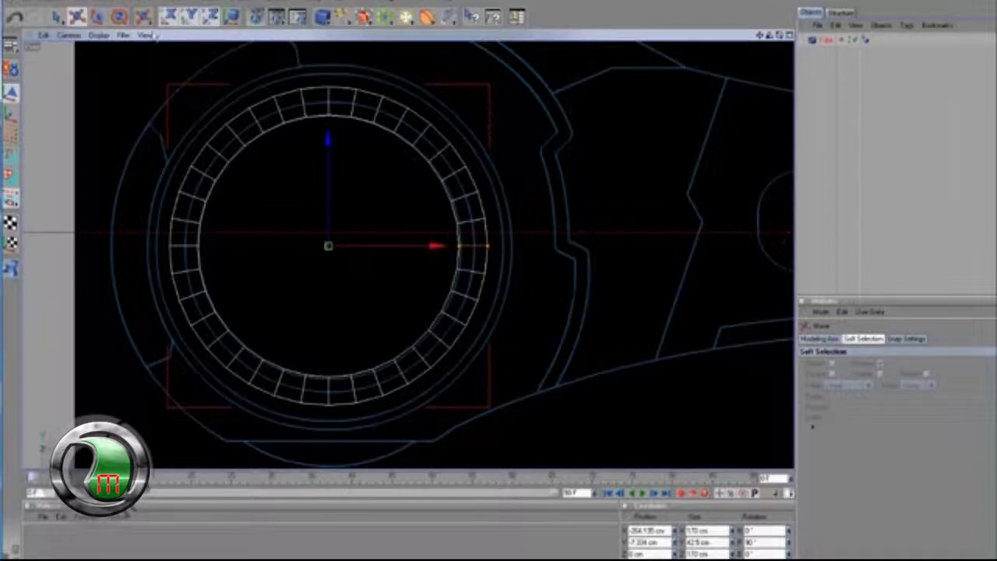
- Scale the tube down uniformly to about 139.6 cm across so it fits the inner blueprint circle
left_click(98, 18)
left_click_drag(558, 287, 560, 289)
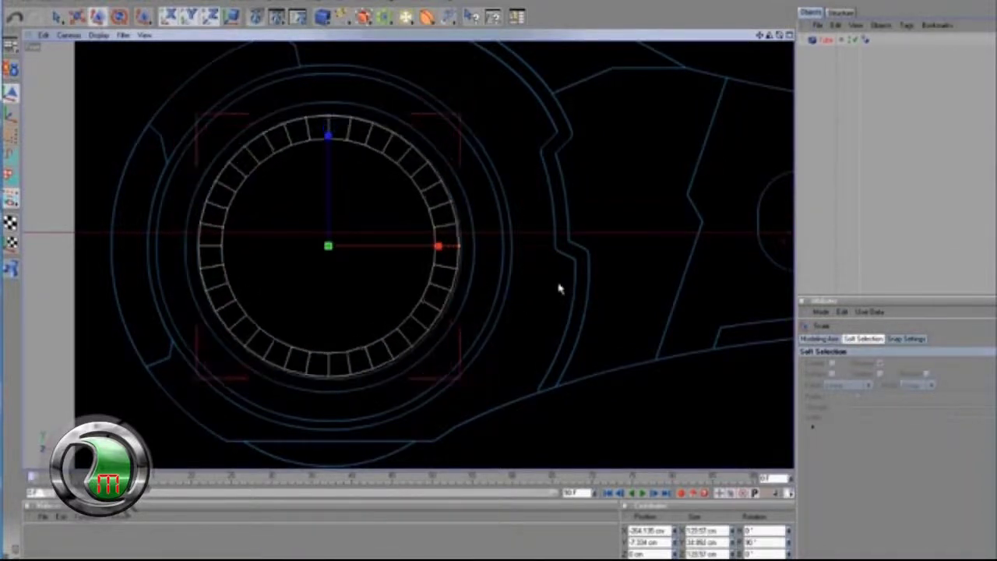
scroll(389, 169, "up", 1)
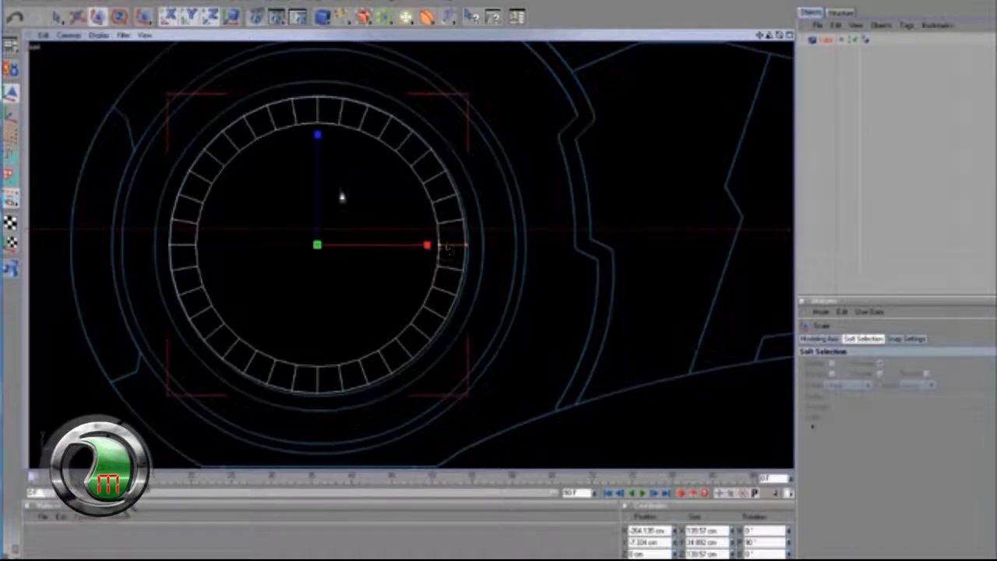
- Adjust the tube's inner radius to leave a thin wall just inside the inner blueprint circle
key("e")
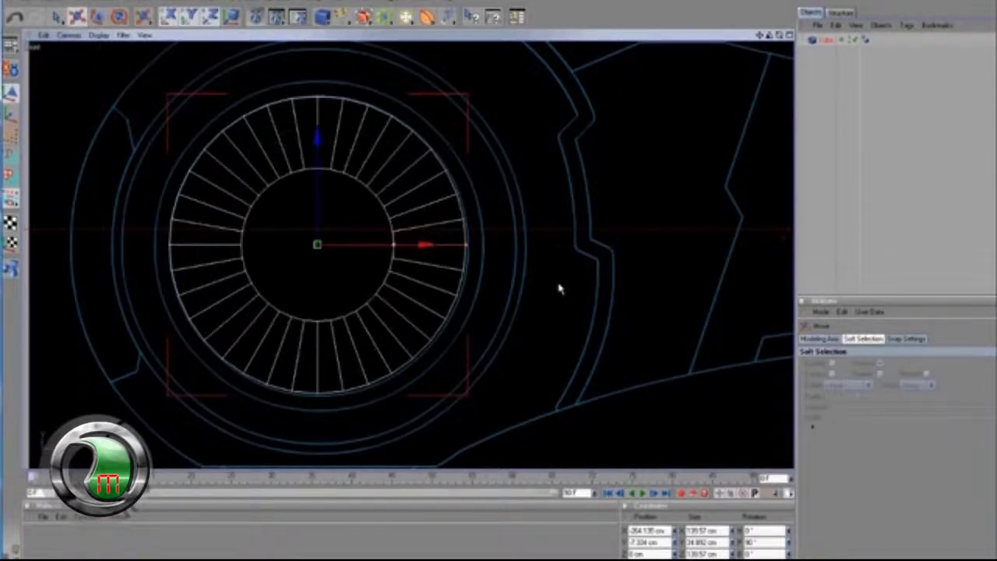
scroll(454, 252, "down", 3)
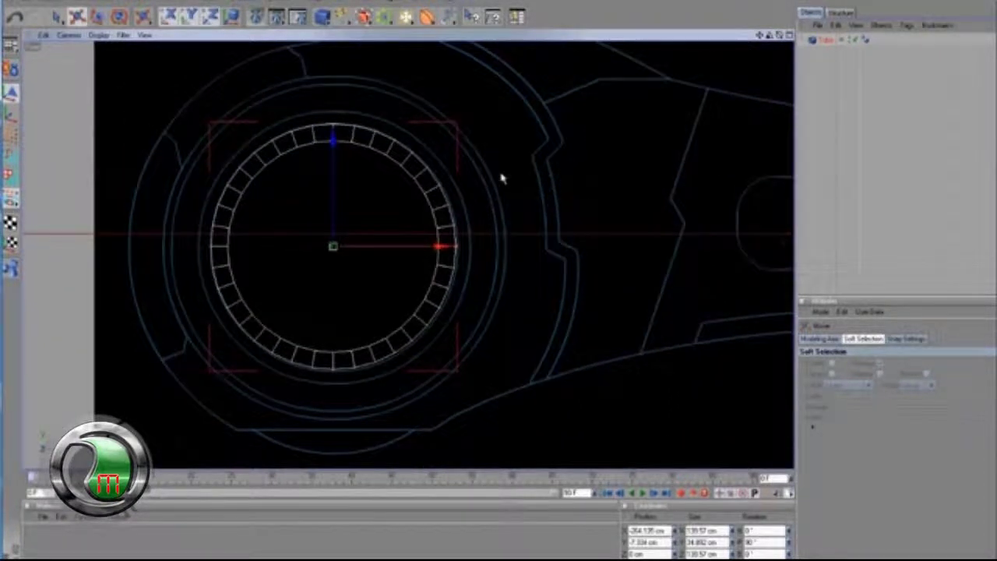
scroll(490, 245, "up", 1)
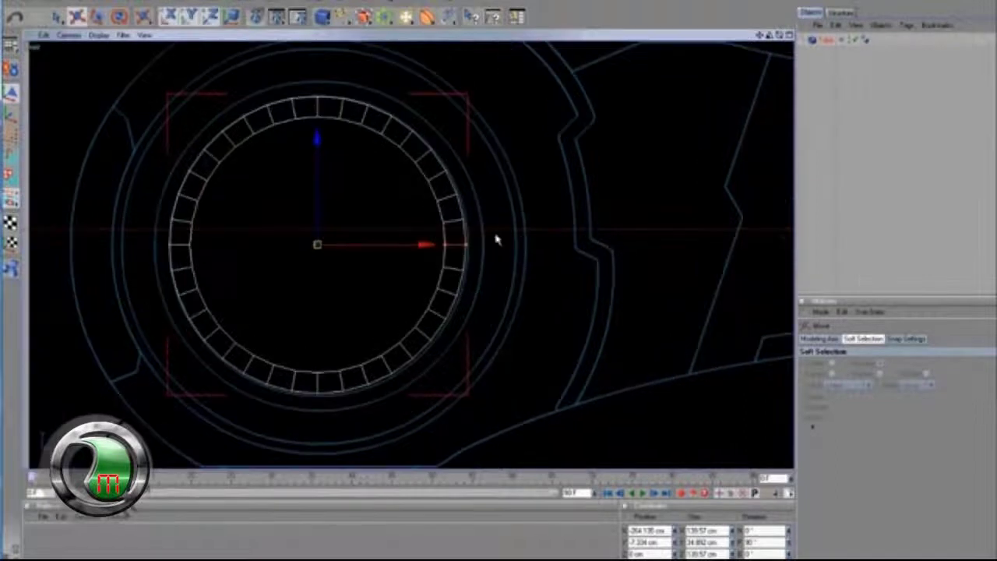
- Scale the tube up slightly to about 141.6 cm across and deselect it to compare it with the blueprint
left_click(97, 16)
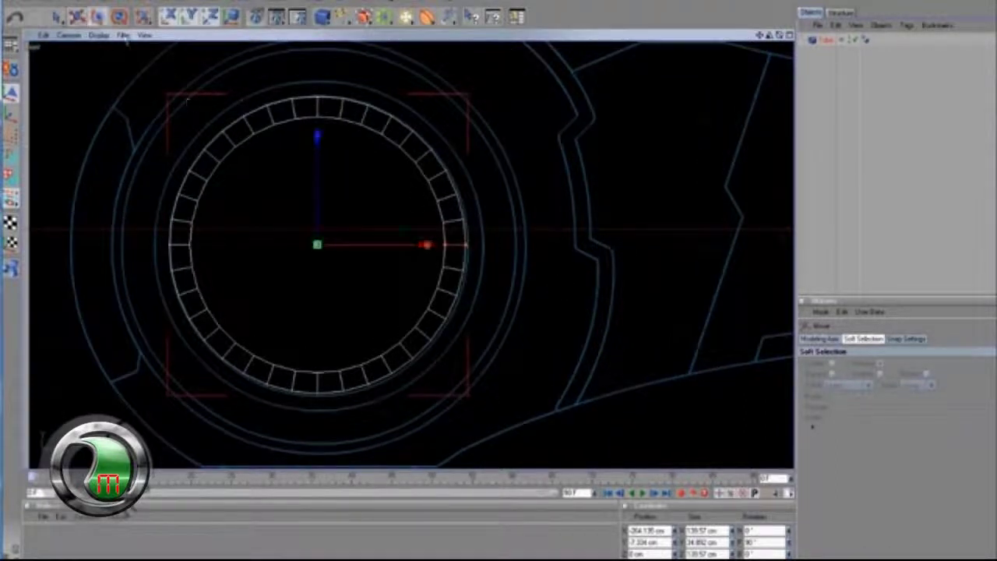
left_click_drag(558, 283, 560, 285)
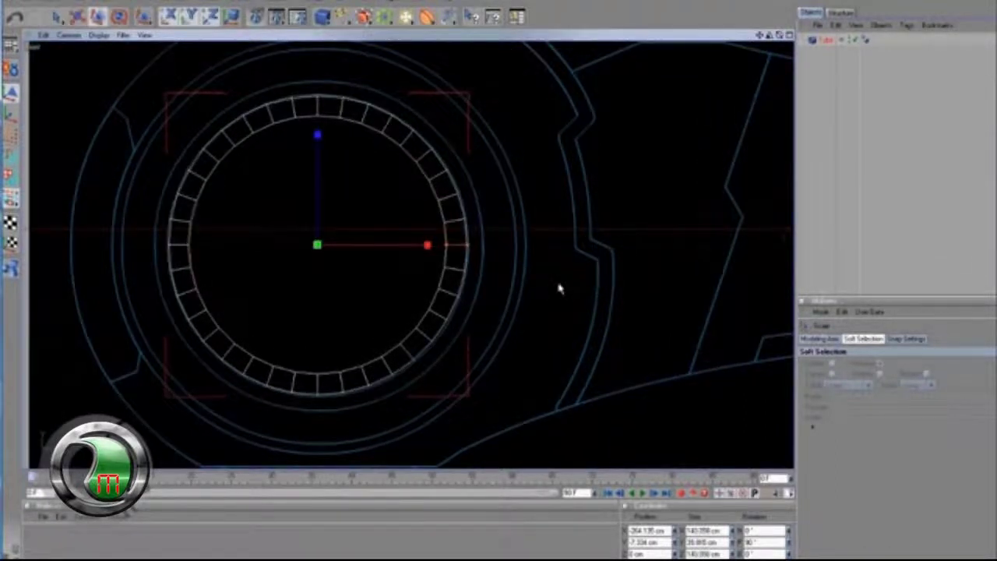
left_click(553, 228)
scroll(494, 251, "down", 4)
scroll(491, 248, "up", 3)
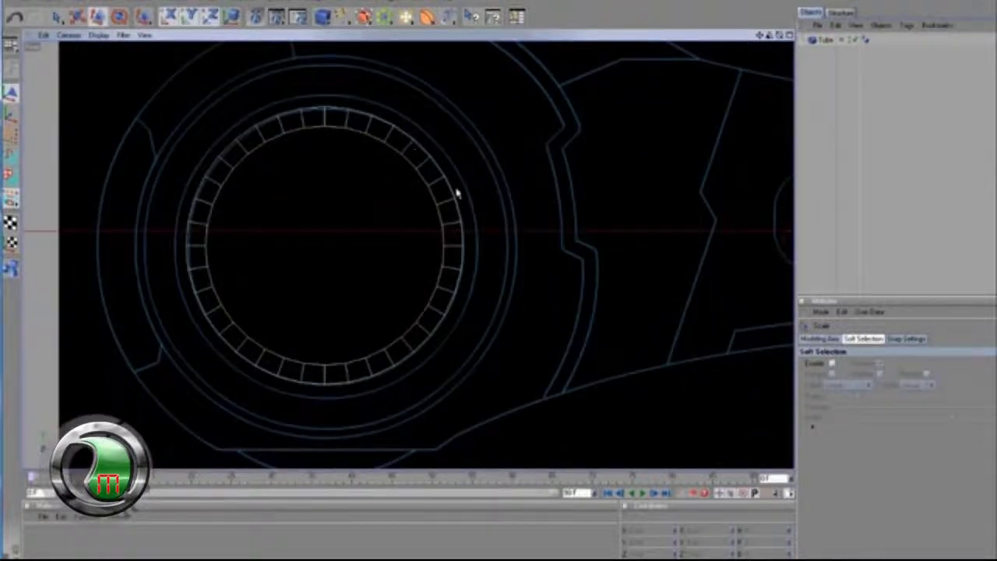
scroll(451, 191, "down", 2)
- Reduce the tube's rotation segments to 20
left_click(823, 41)
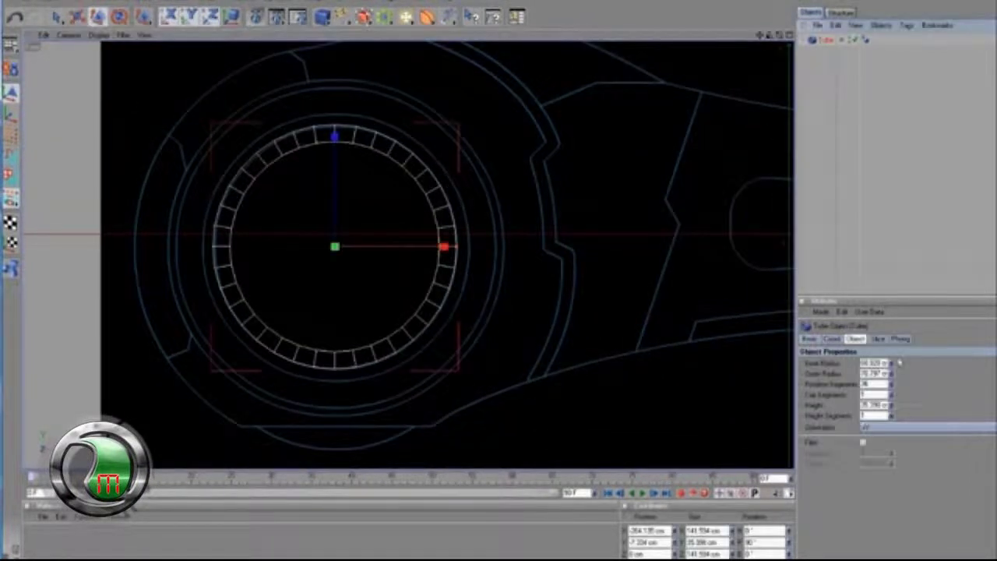
left_click(892, 387)
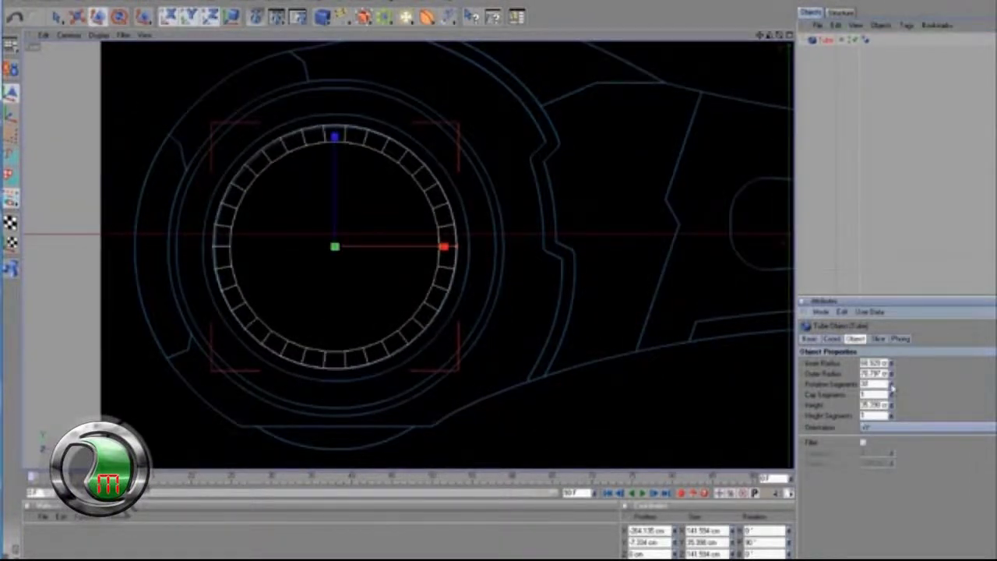
left_click(892, 387)
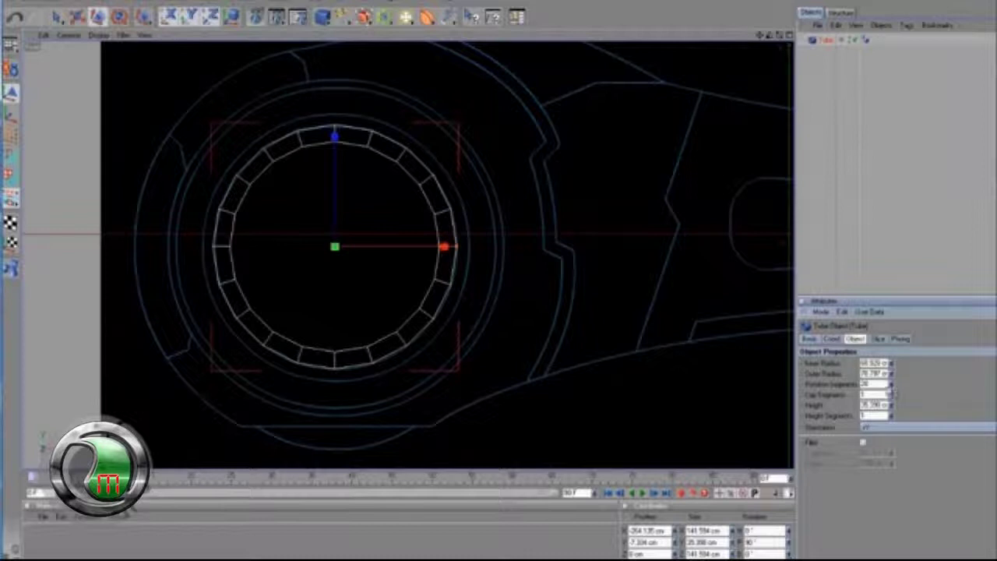
- Examine the tube's segmented outline from close up in the perspective view and in a preview render
middle_click(530, 173)
middle_click(358, 178)
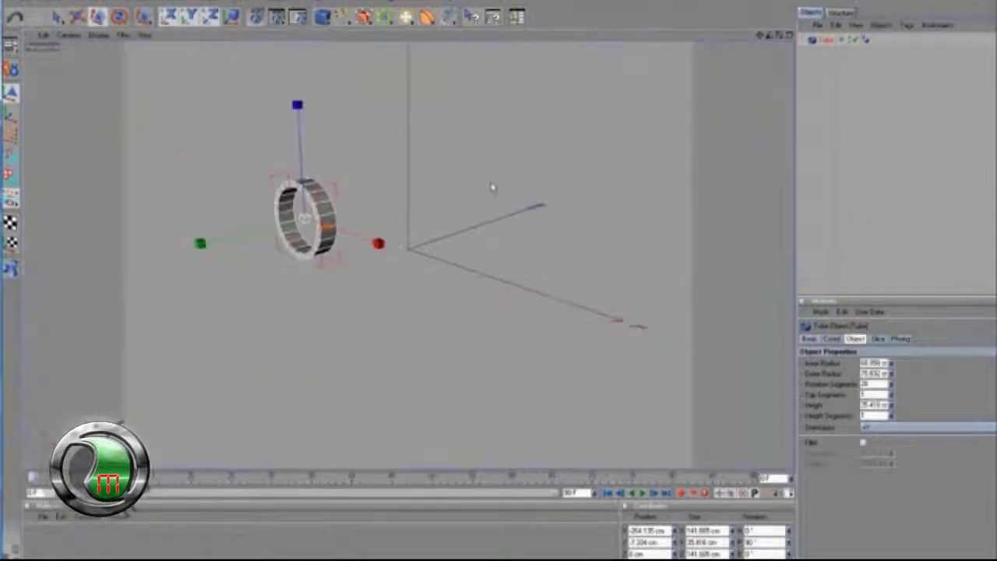
left_click_drag(493, 187, 588, 187, "alt")
middle_click_drag(436, 257, 596, 297, "alt")
right_click_drag(595, 297, 712, 206, "alt")
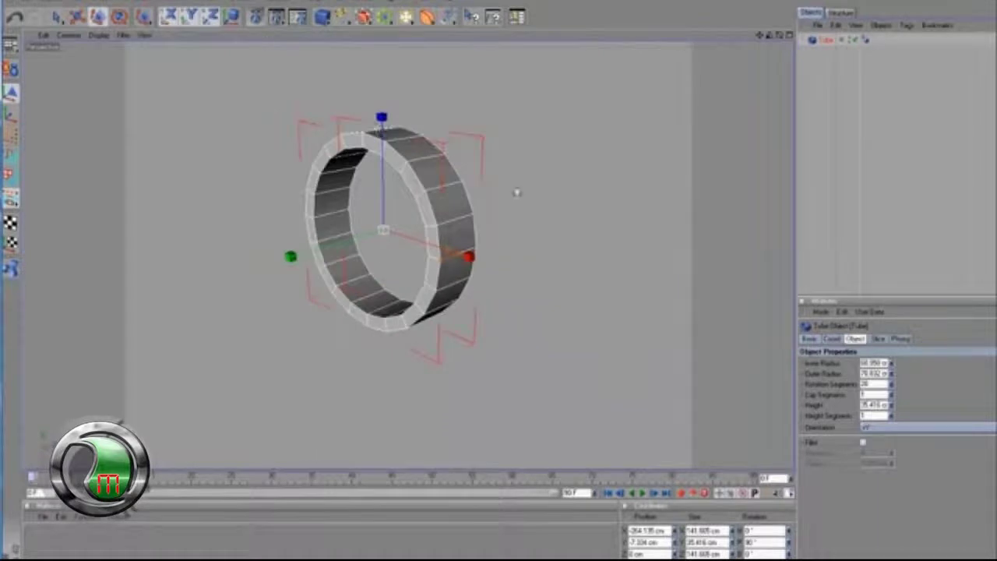
scroll(517, 192, "down", 3)
scroll(516, 193, "up", 2)
scroll(517, 193, "down", 2)
scroll(520, 201, "up", 2)
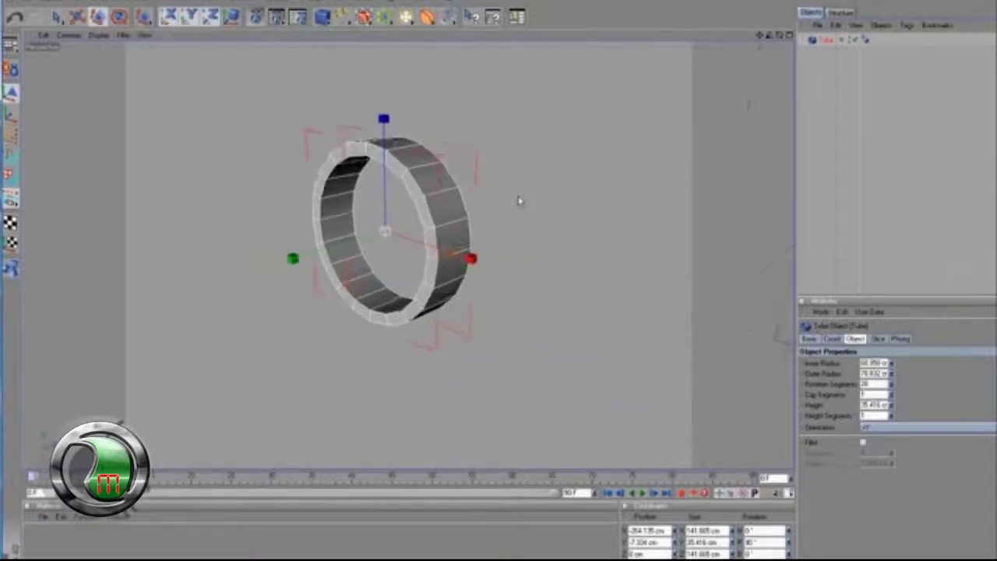
scroll(521, 204, "down", 3)
scroll(521, 210, "up", 4)
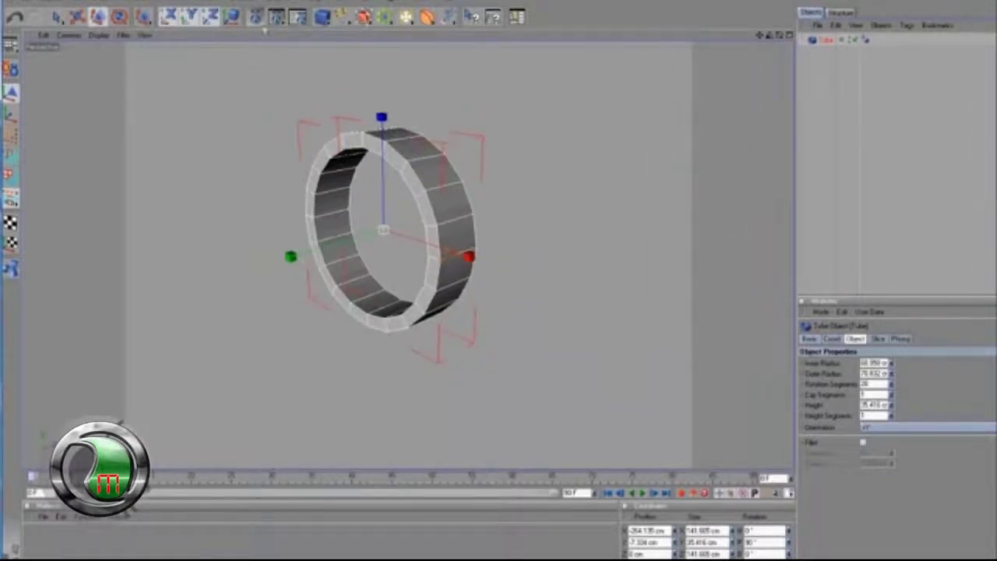
left_click(256, 17)
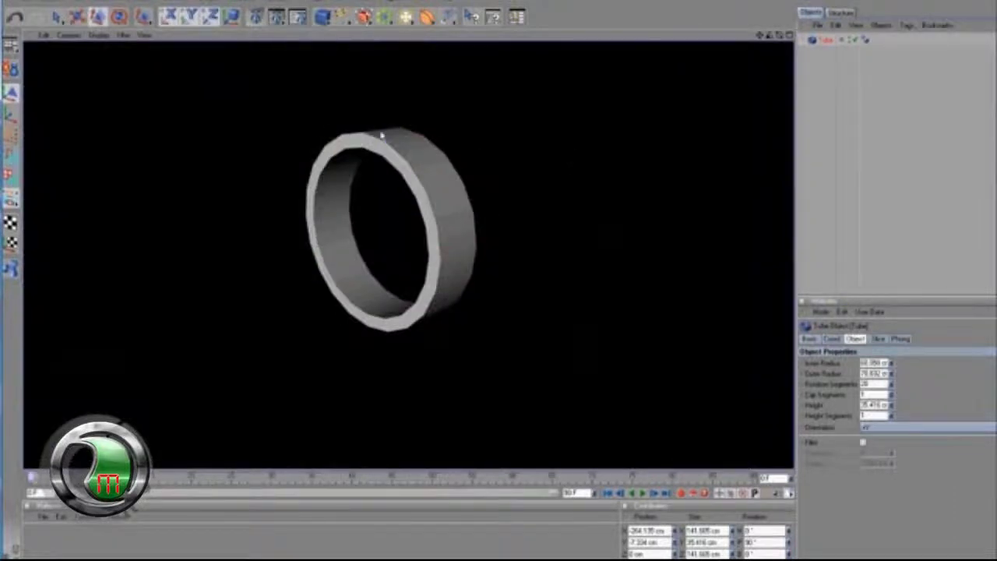
left_click(465, 104)
- Try smoothing the tube by adding a HyperNURBS object and making the tube its child
left_click(364, 17)
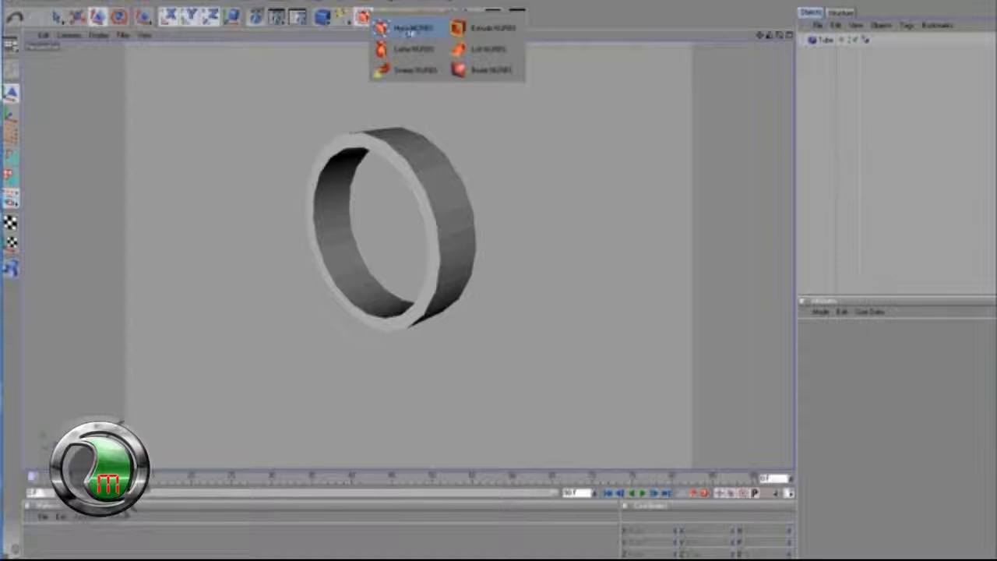
left_click(414, 28)
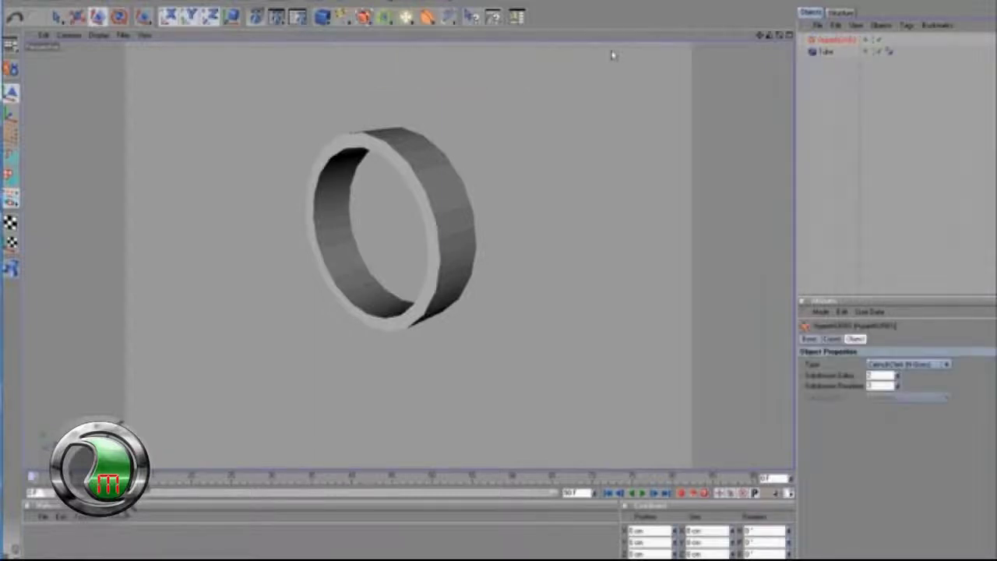
left_click(823, 53)
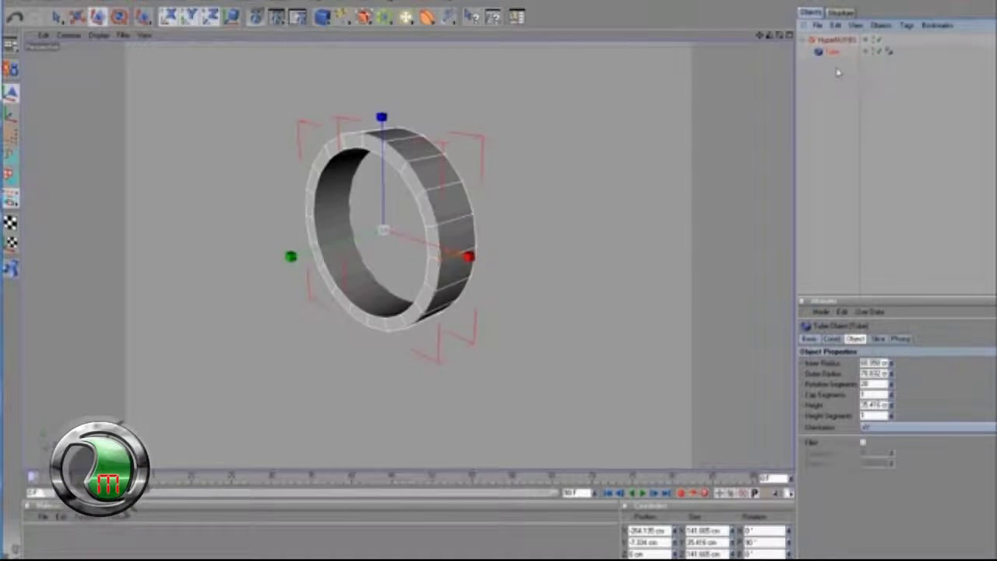
left_click(837, 71)
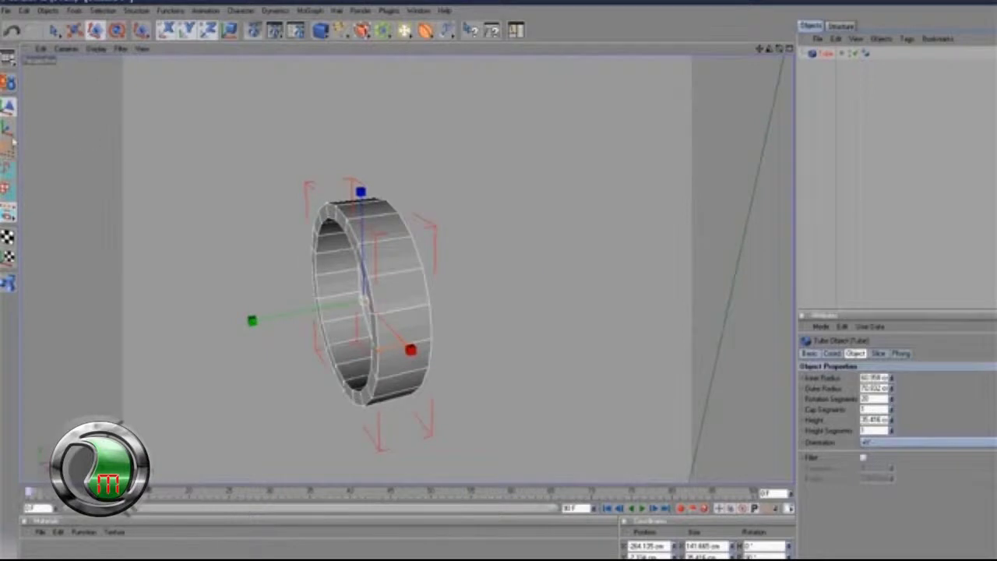
- Convert the parametric tube into an editable polygon object
left_click(8, 83)
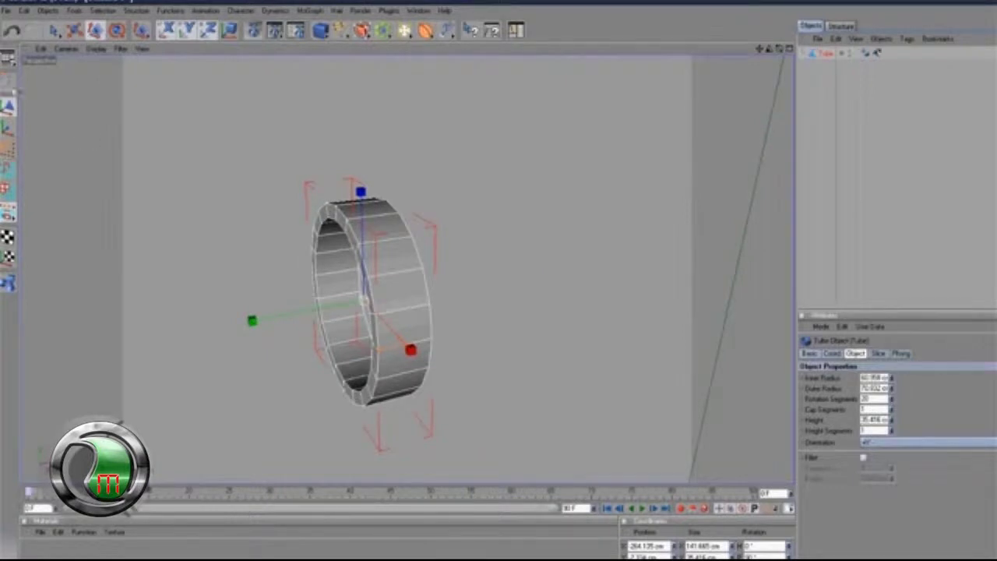
- In point mode, live-select the visible points along one open end of the tube and delete them
left_click(9, 146)
left_click_drag(55, 33, 92, 42)
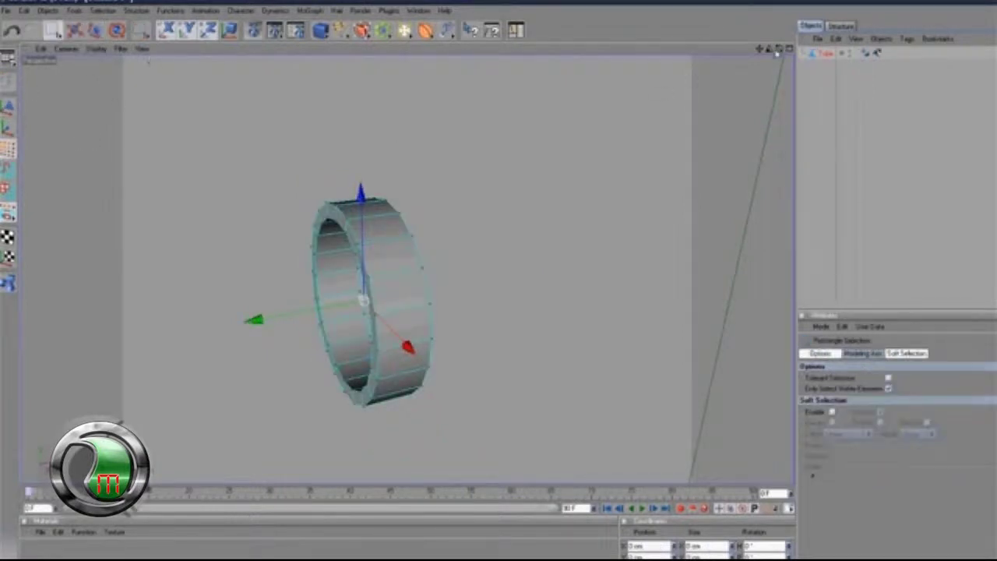
left_click_drag(779, 49, 556, 300)
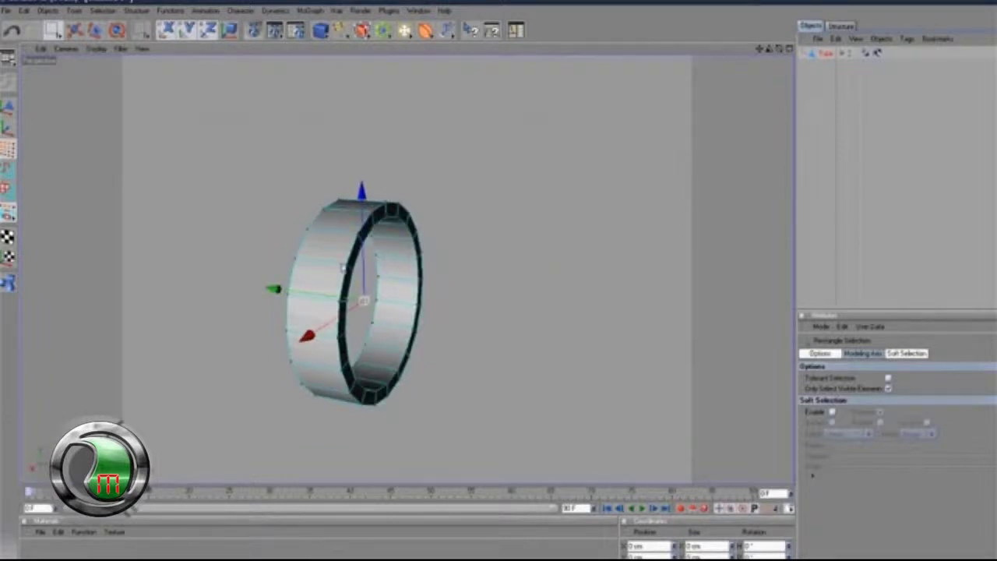
left_click_drag(779, 50, 558, 303)
left_click_drag(55, 33, 73, 43)
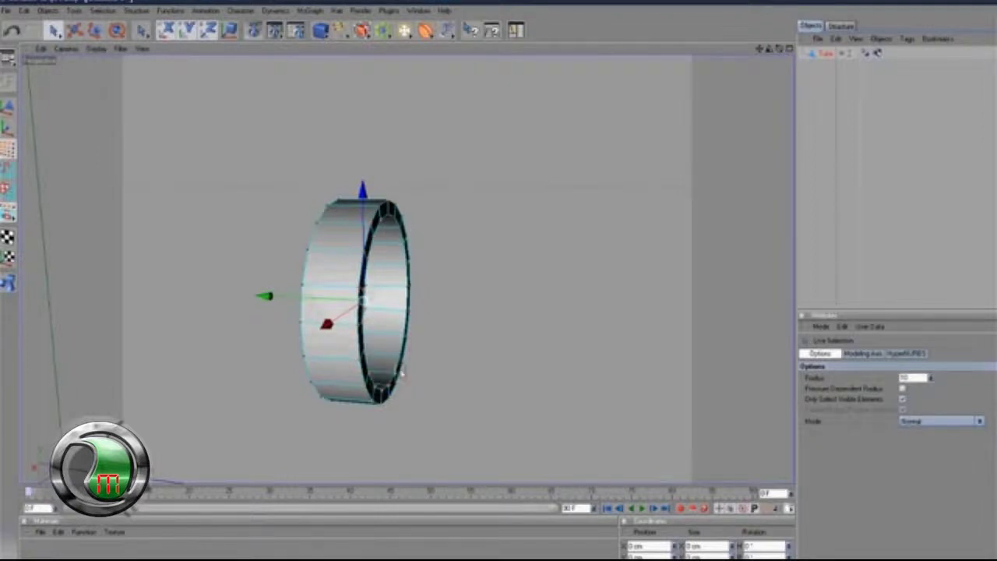
mouse_move(411, 251)
left_mouse_down()
mouse_move(391, 212)
mouse_move(379, 229)
mouse_move(400, 396)
mouse_move(406, 390)
left_mouse_up()
key("Delete")
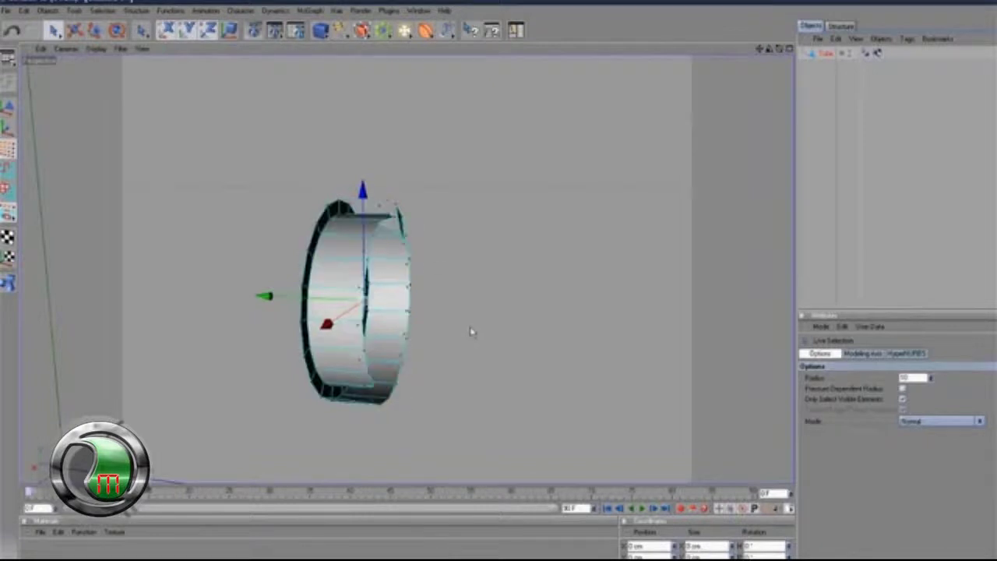
mouse_move(403, 215)
left_mouse_down()
mouse_move(381, 207)
mouse_move(355, 307)
mouse_move(392, 366)
mouse_move(410, 289)
left_mouse_up()
mouse_move(778, 49)
left_mouse_down()
mouse_move(561, 303)
mouse_move(544, 201)
left_mouse_up()
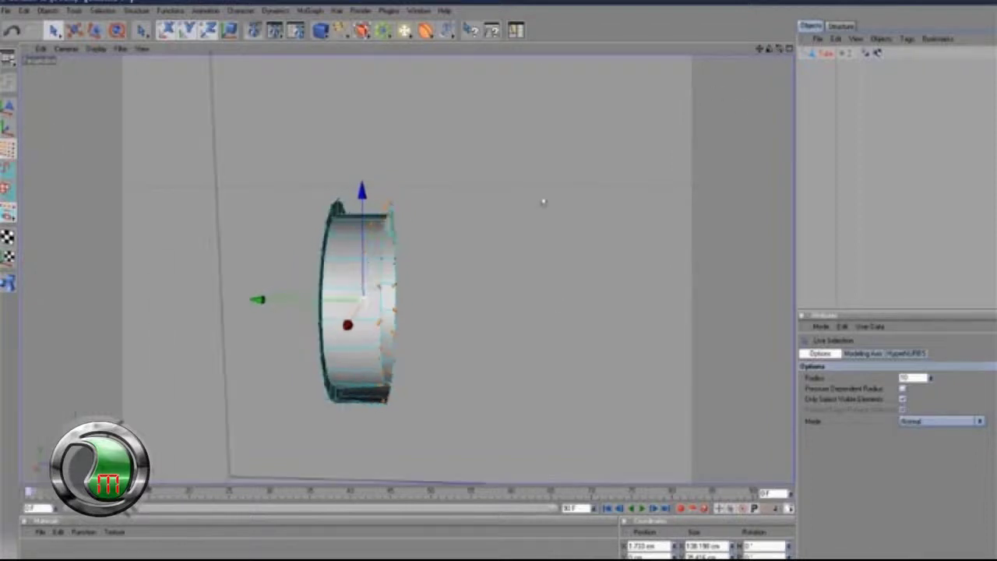
left_click_drag(779, 50, 763, 52)
left_click(465, 222)
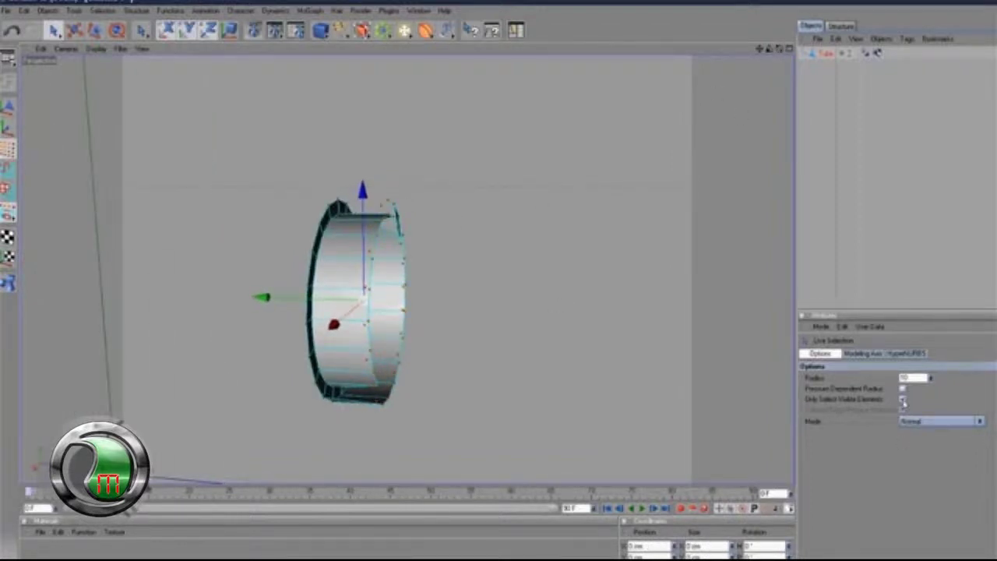
- Turn off Only Select Visible Elements and try to delete the remaining points at the tube's damaged end
left_click(903, 400)
mouse_move(390, 212)
left_mouse_down()
mouse_move(367, 267)
mouse_move(369, 319)
mouse_move(405, 380)
mouse_move(395, 316)
mouse_move(406, 324)
left_mouse_up()
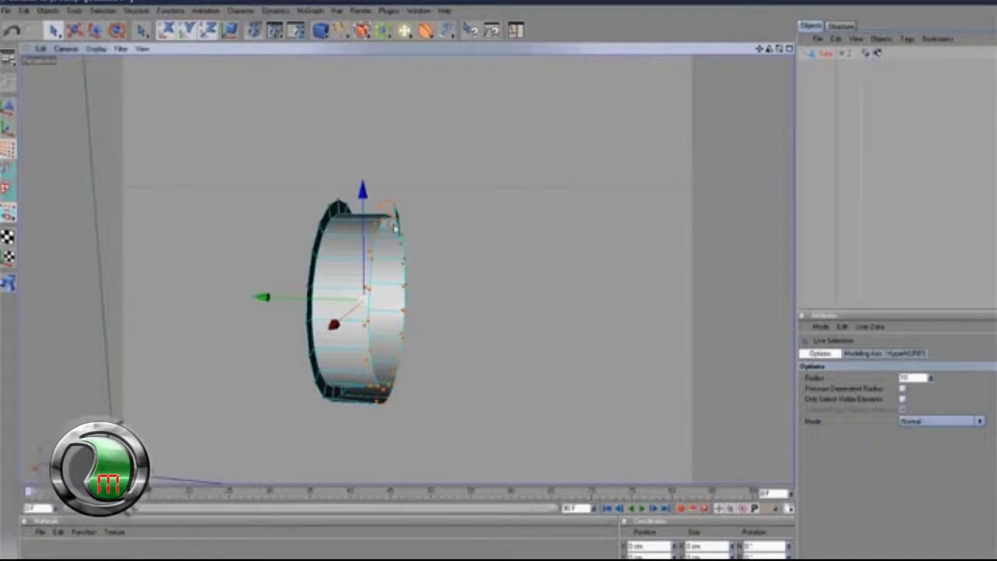
key("Delete")
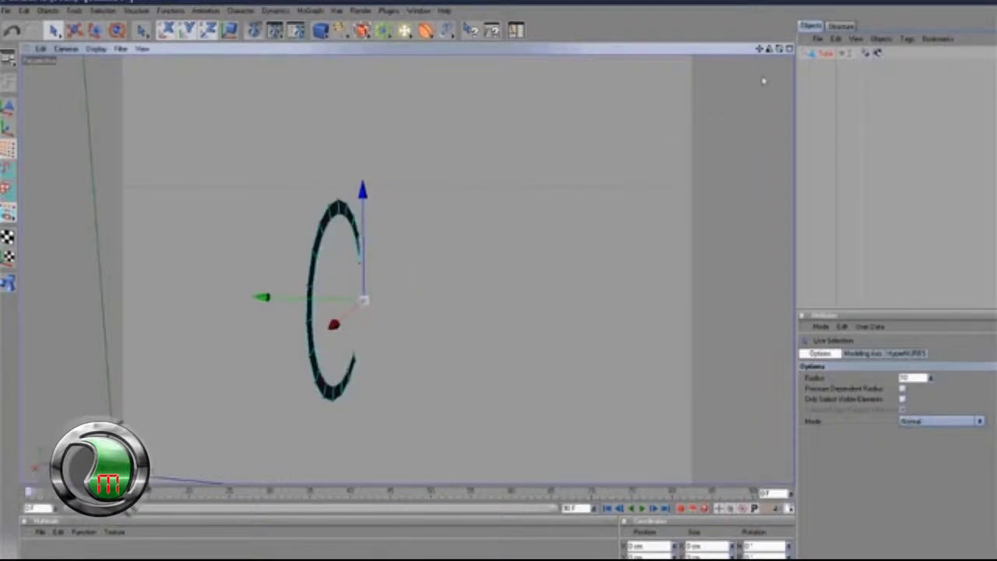
- Undo the last point deletion, then delete only the damaged end's points from a side-on view, leaving a flat ring
left_click_drag(638, 315, 560, 303, "alt")
key("ctrl+z")
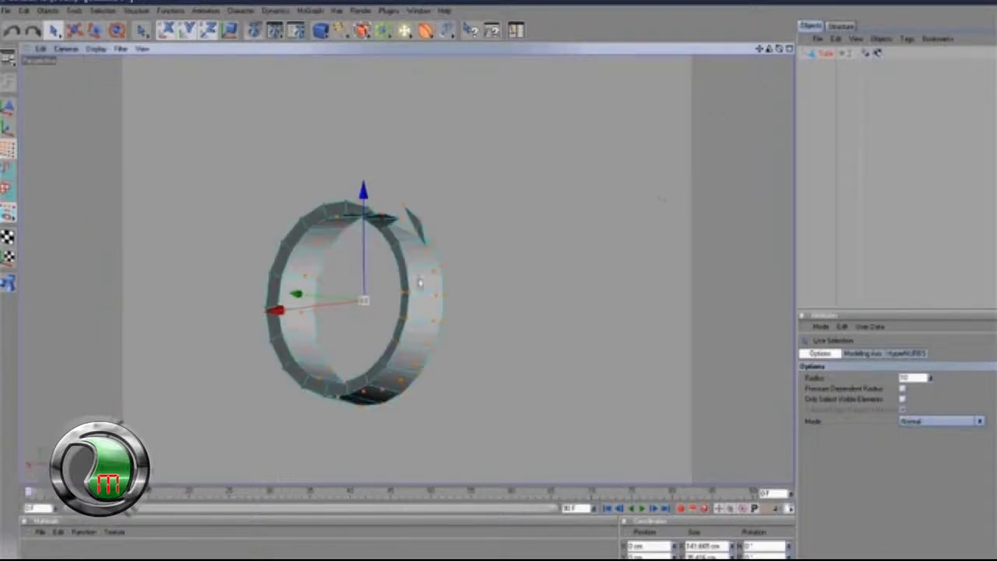
left_click_drag(779, 49, 558, 302)
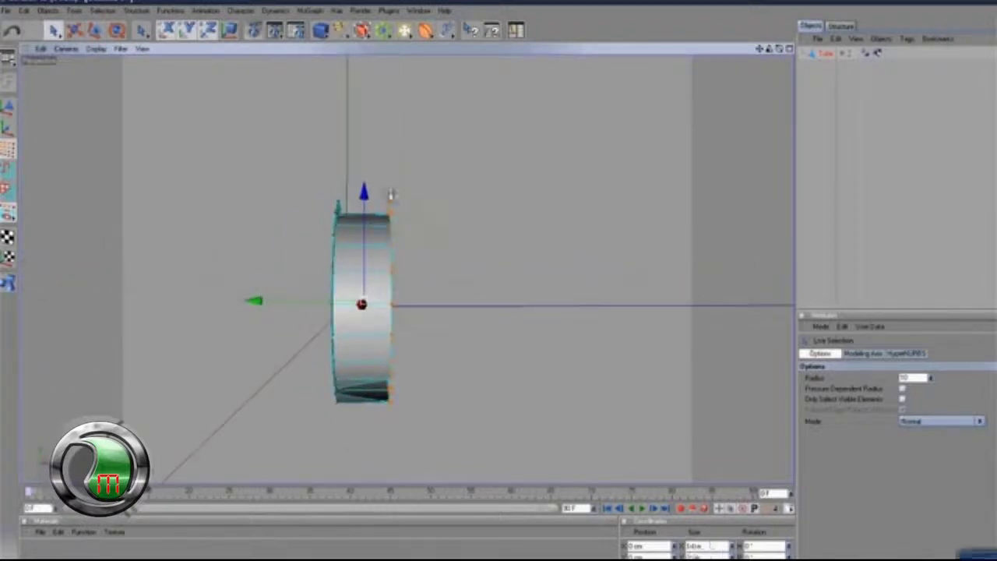
mouse_move(392, 230)
left_mouse_down()
mouse_move(392, 415)
mouse_move(391, 210)
mouse_move(393, 355)
left_mouse_up()
key("Delete")
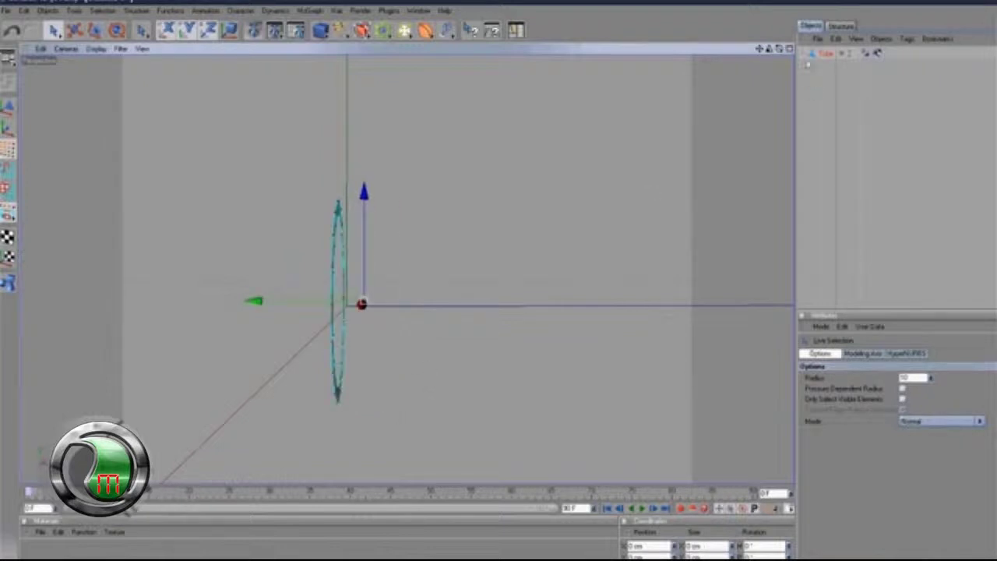
left_click_drag(559, 302, 558, 303, "alt")
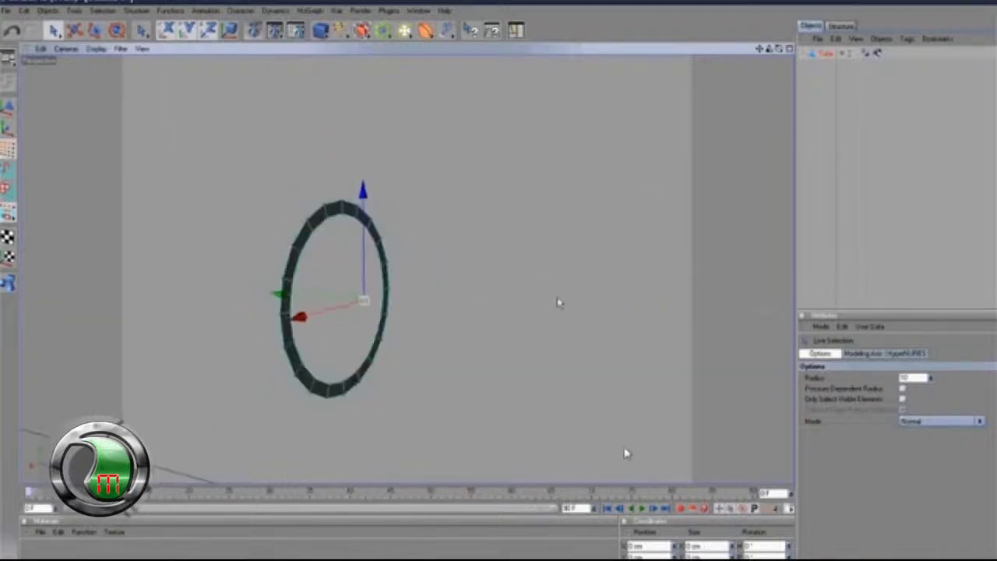
- Scale the whole ring uniformly in the front view to about 156 cm across, matching the next larger blueprint circle
middle_click(649, 434)
middle_click(650, 433)
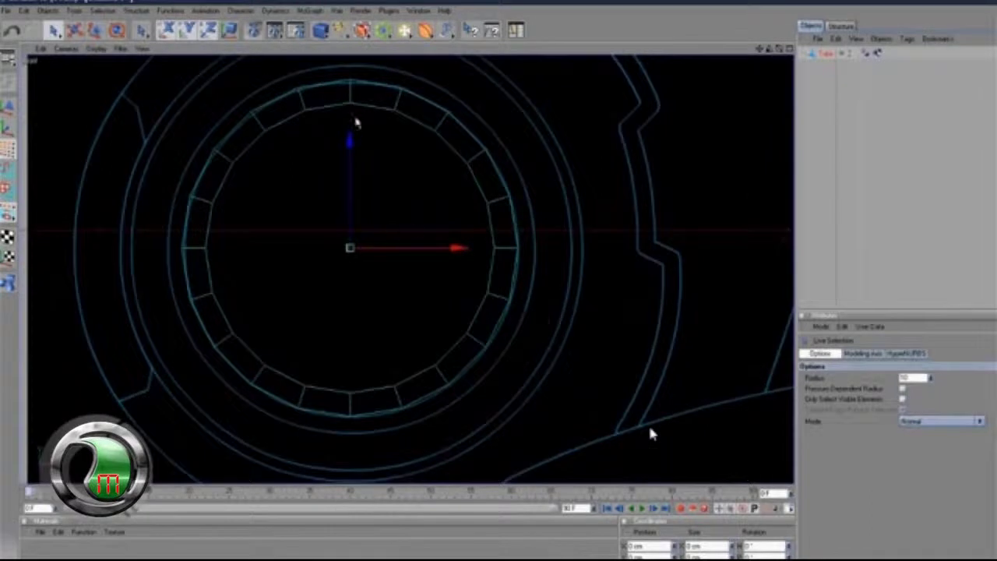
scroll(651, 434, "down", 1)
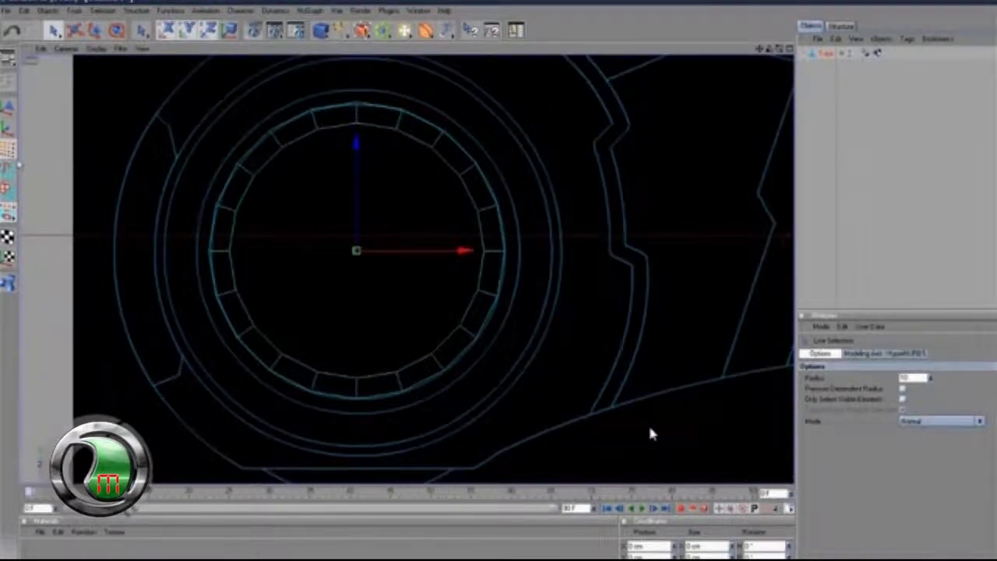
scroll(652, 434, "down", 1)
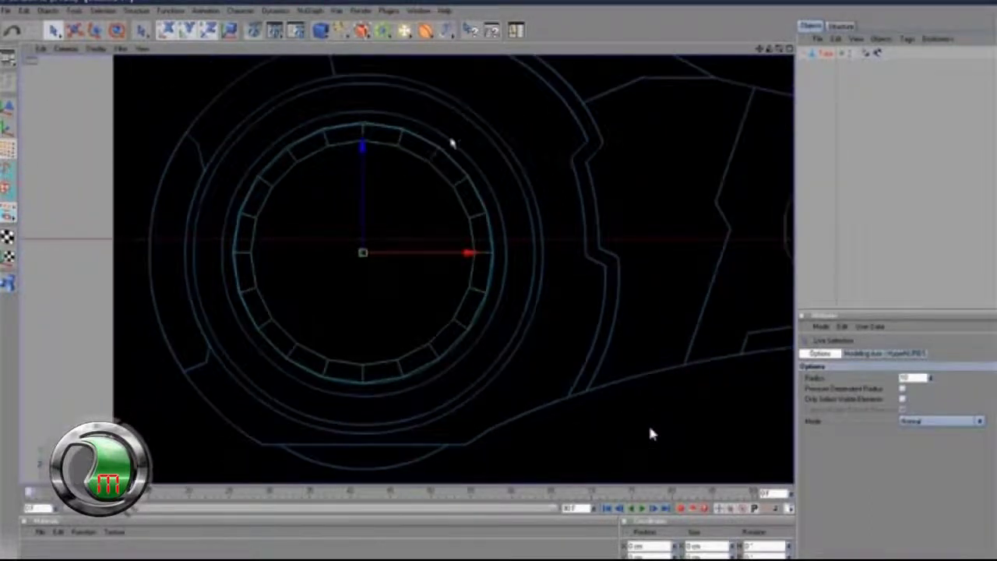
scroll(651, 434, "down", 1)
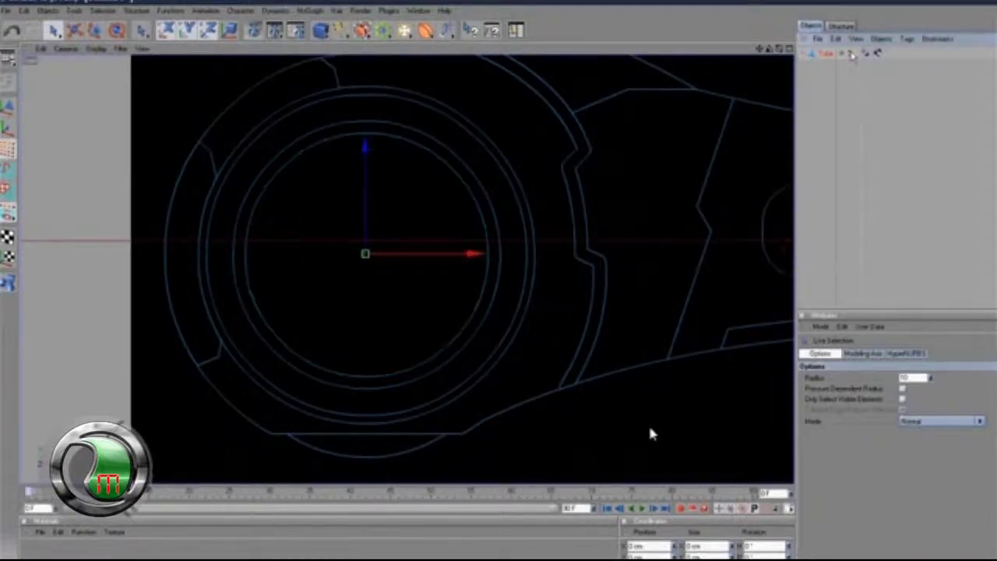
left_click(850, 53)
left_click(830, 56)
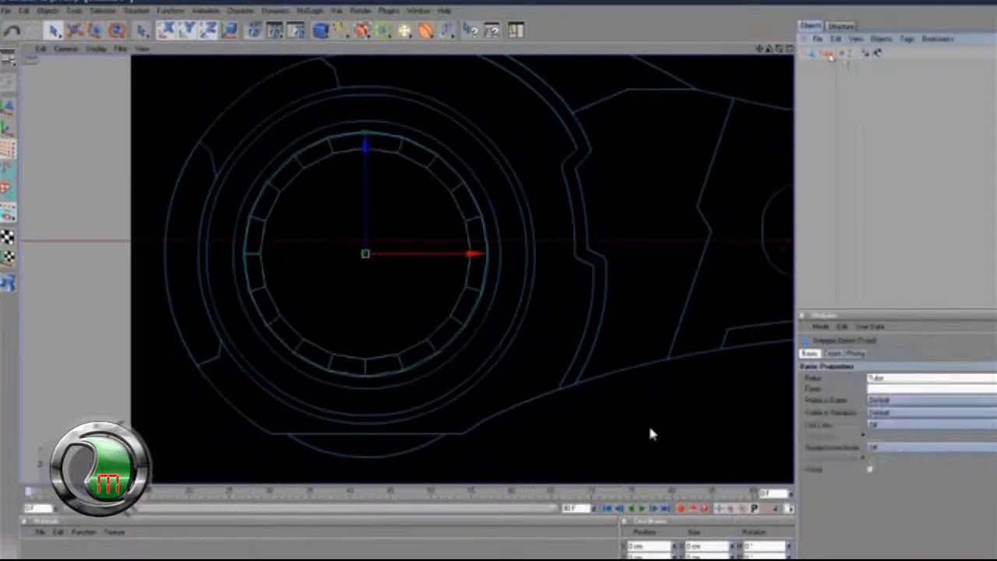
left_click(94, 32)
left_click(7, 107)
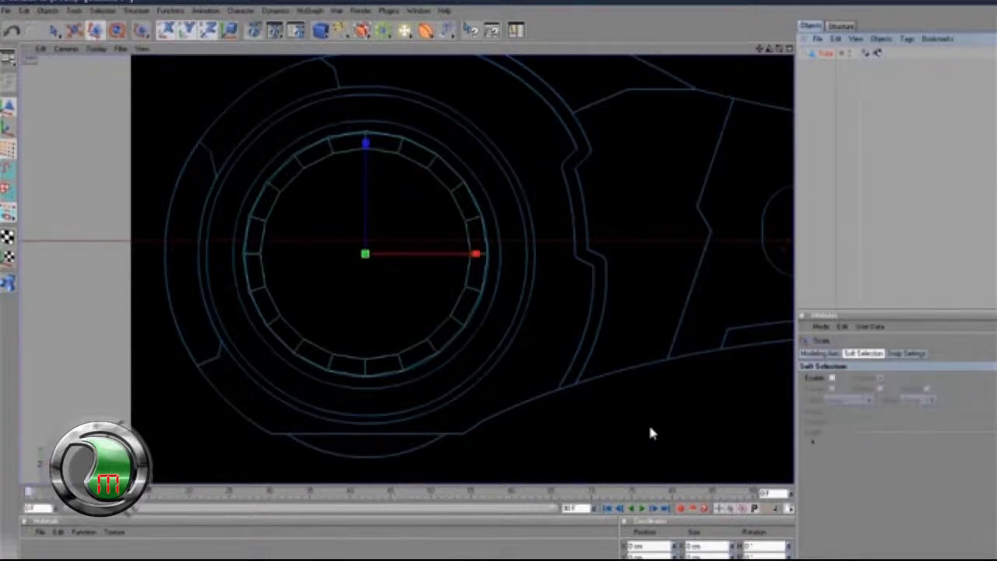
left_click_drag(550, 191, 557, 299)
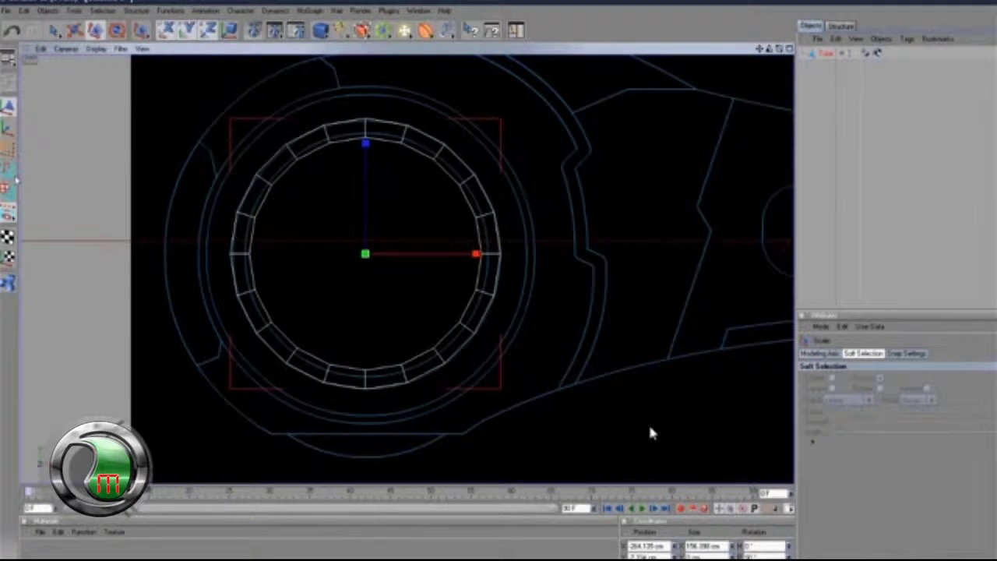
- Loop-select the ring's inner edge in edge mode and scale it to about 142 cm to fit the inner blueprint circle
left_click(9, 170)
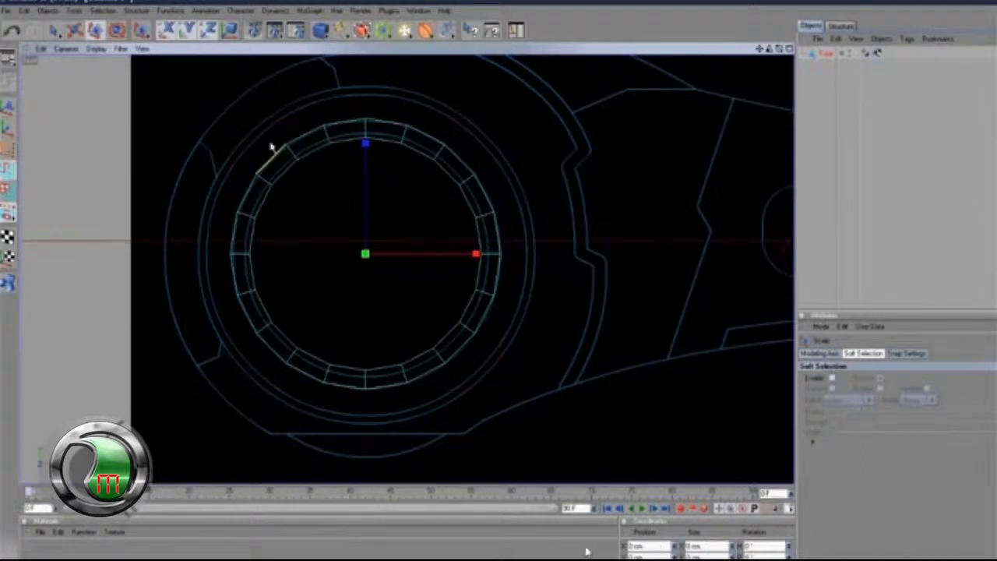
left_click(105, 12)
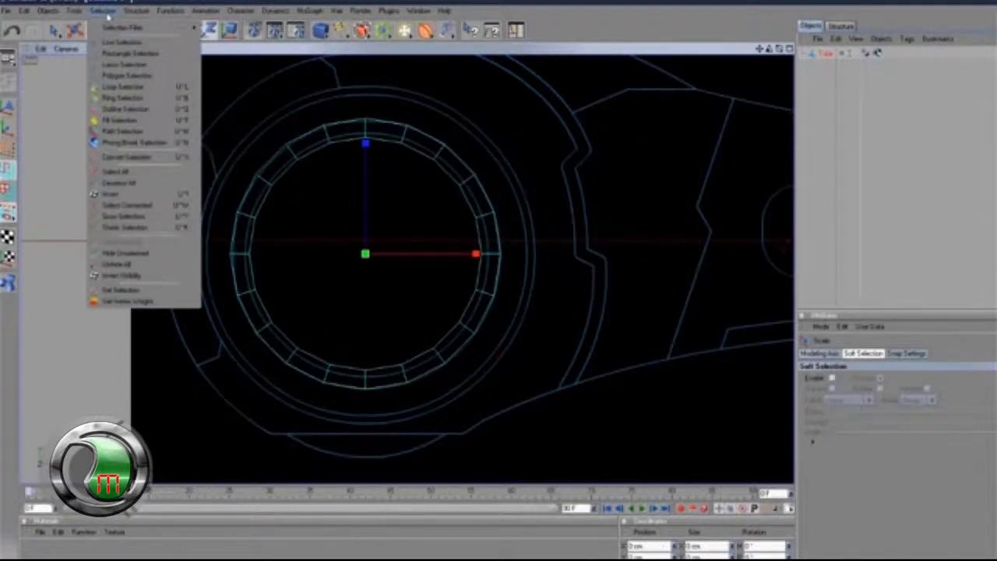
left_click(115, 88)
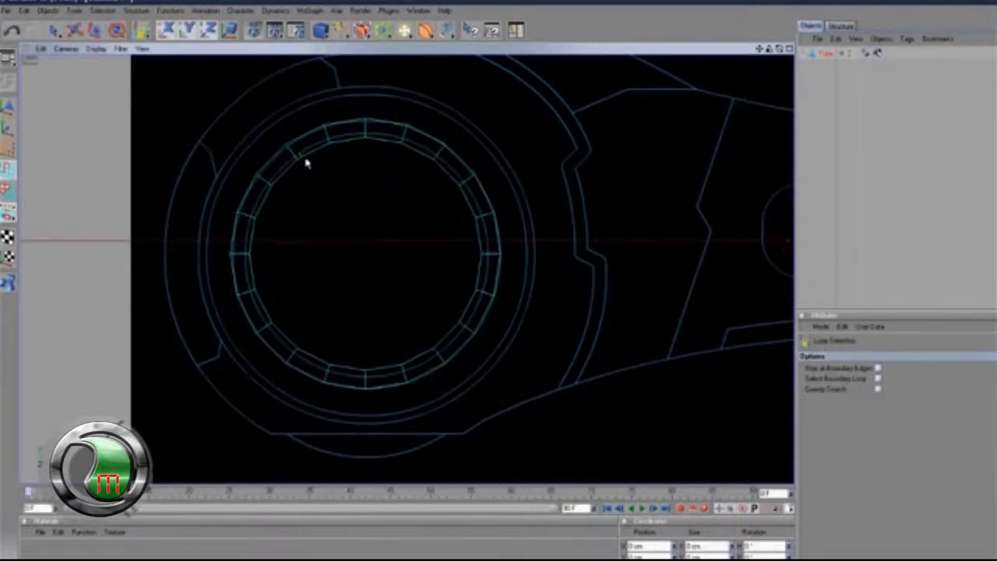
left_click(309, 156)
left_click(95, 29)
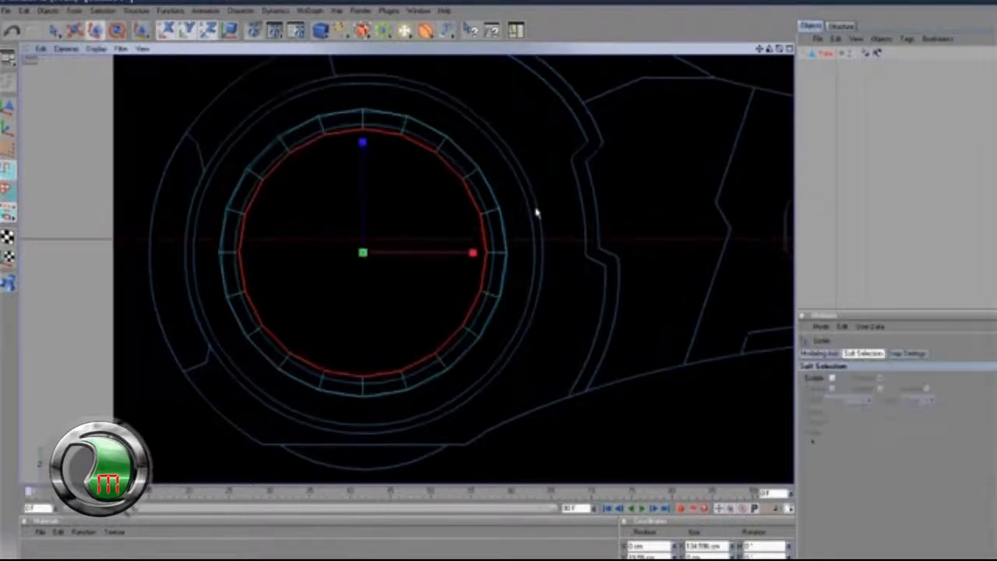
left_click_drag(558, 304, 558, 304)
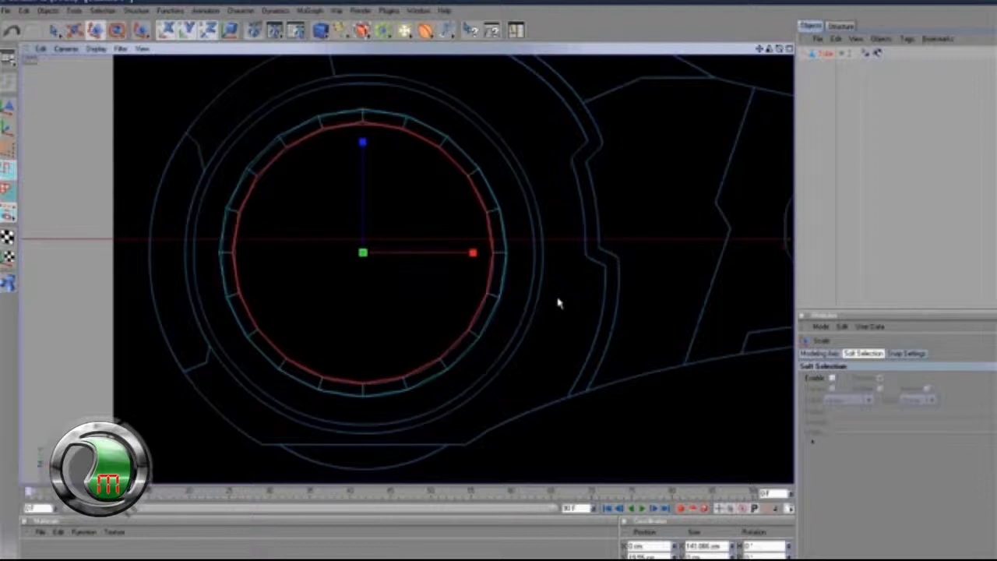
scroll(559, 304, "down", 2)
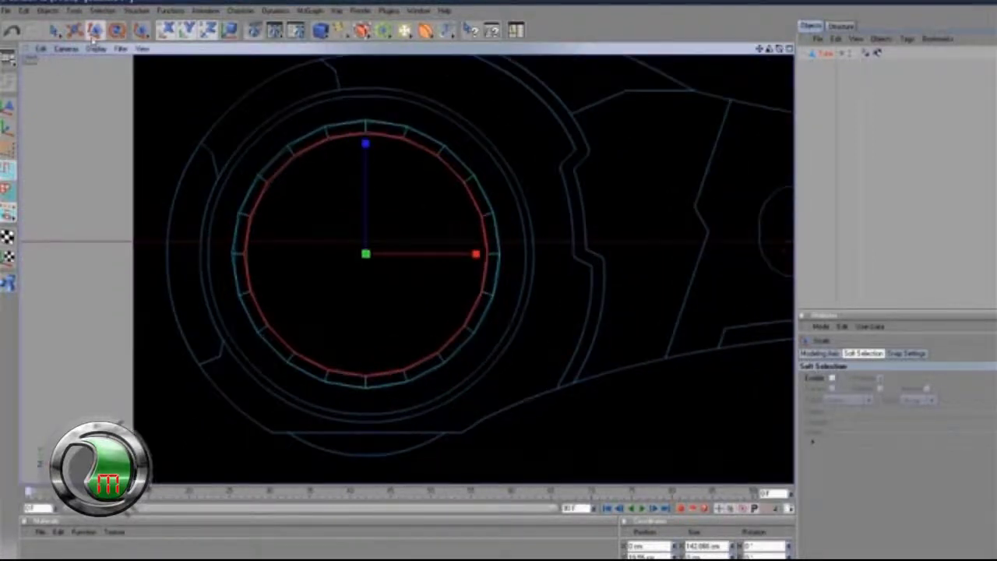
- Loop-select the ring's outer edge, extrude it outward, and scale the new edge to about 159 cm across
left_click(102, 10)
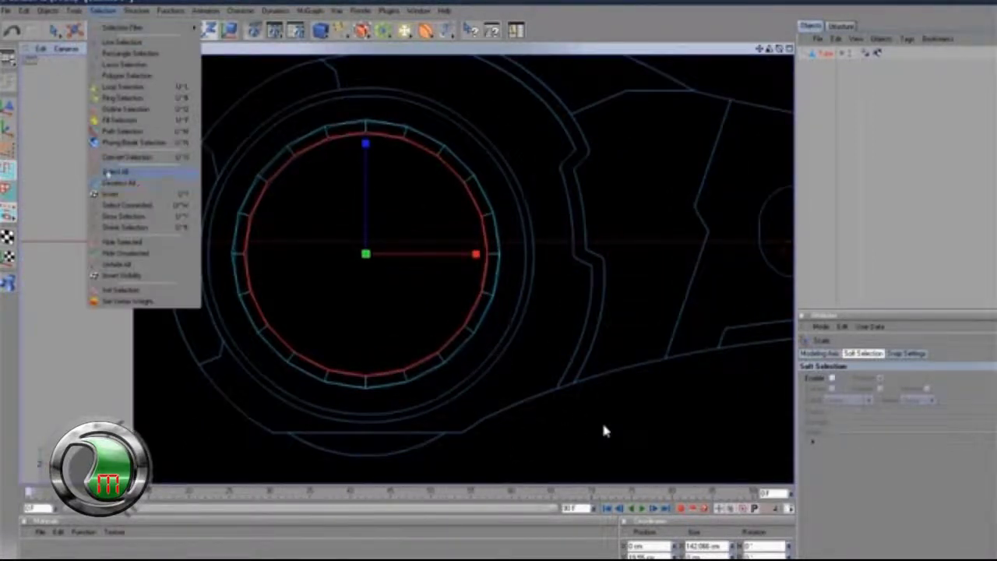
left_click(122, 87)
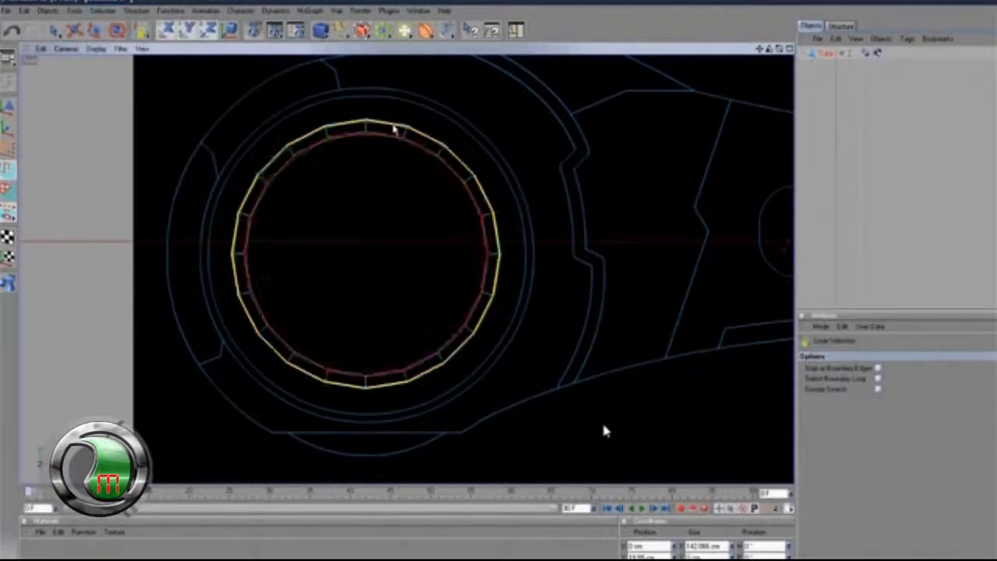
left_click(393, 130)
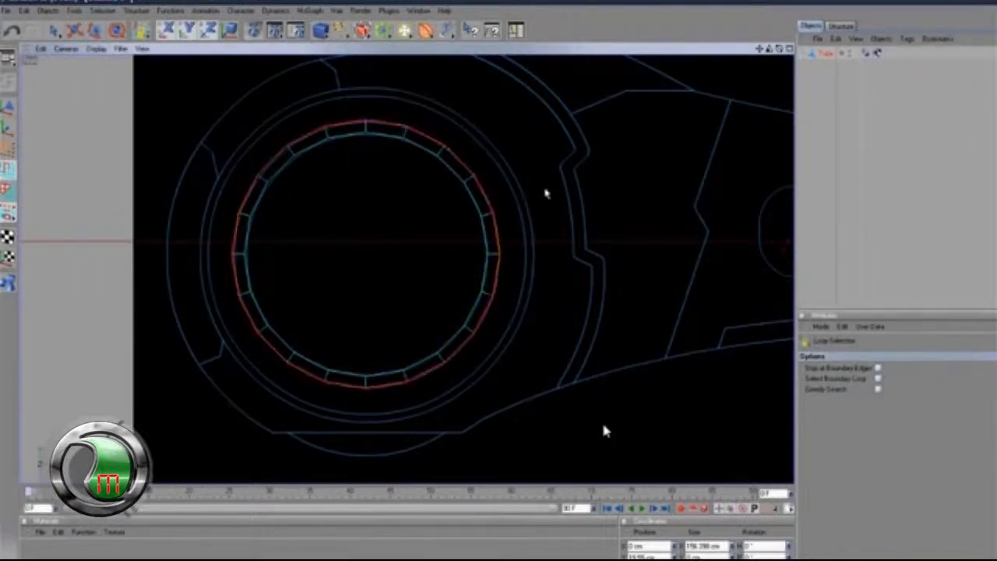
right_click(545, 192)
left_click(603, 427)
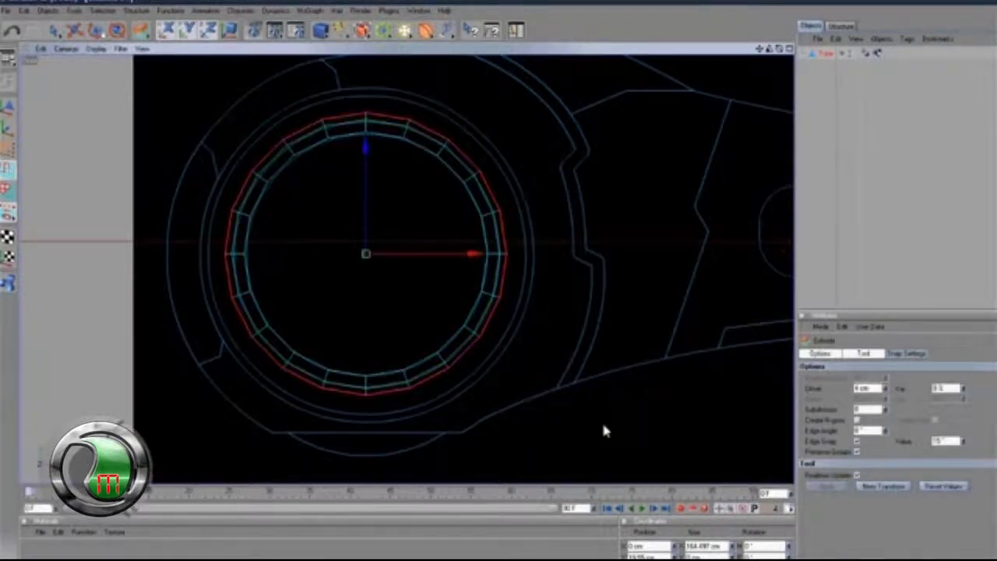
left_click(96, 31)
left_click_drag(557, 298, 558, 303)
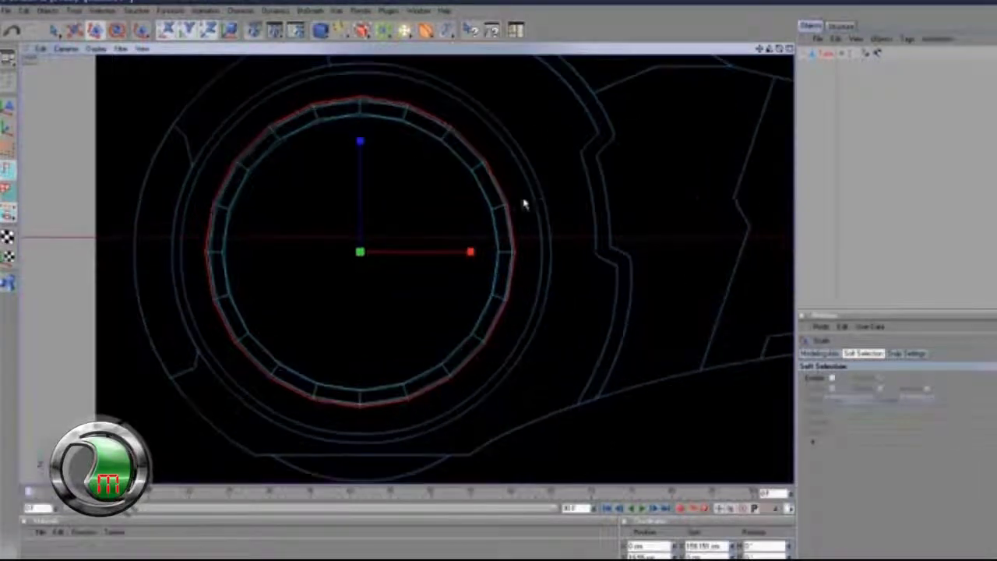
- Extrude the outer edge loop outward again to about 183 cm across, just inside the next blueprint circle
right_click(543, 203)
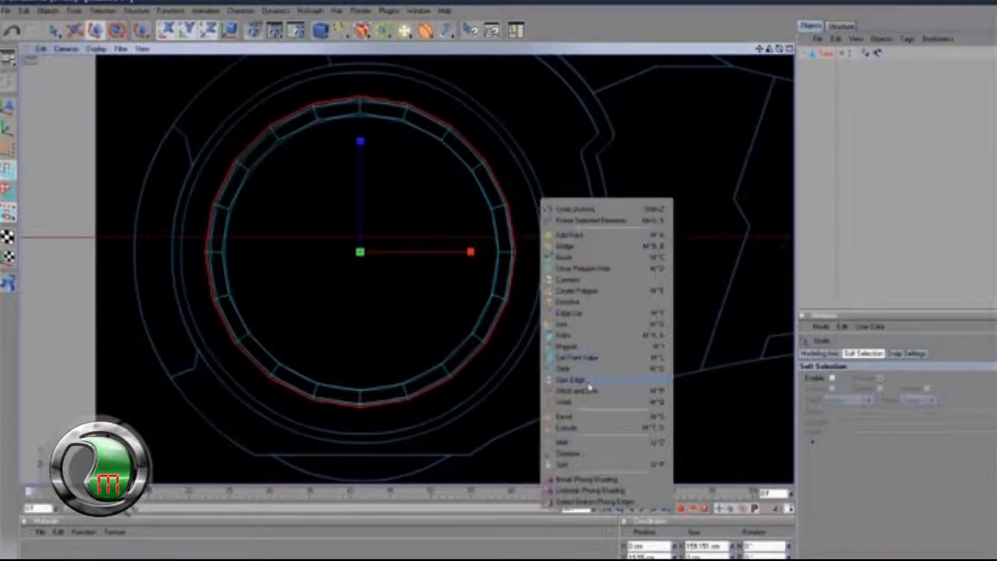
left_click(588, 429)
left_click_drag(559, 303, 558, 303)
left_click_drag(577, 360, 566, 305)
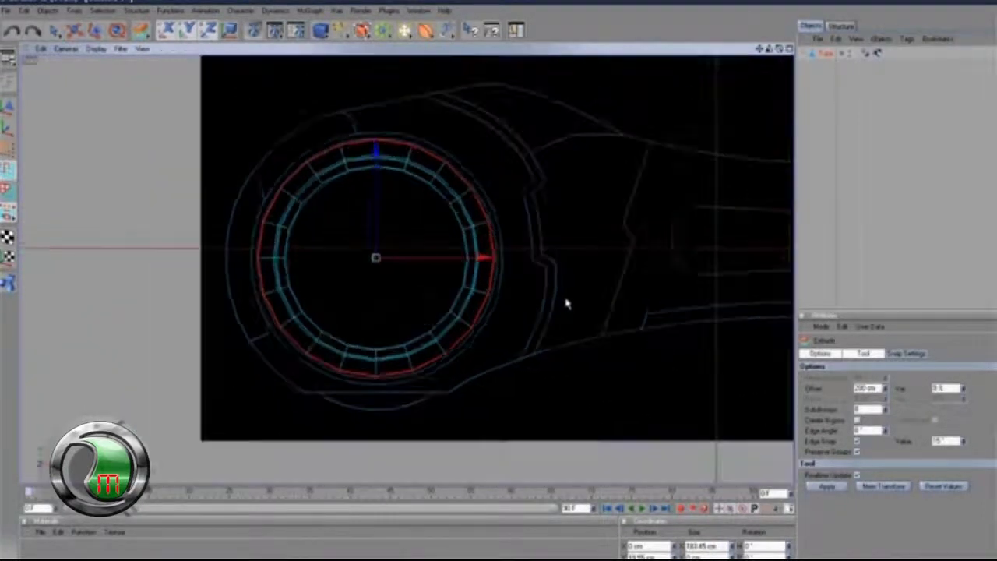
- Extrude the ring's outer edge loop once more and scale the new edge against the blueprint
right_click(552, 276)
left_click(592, 503)
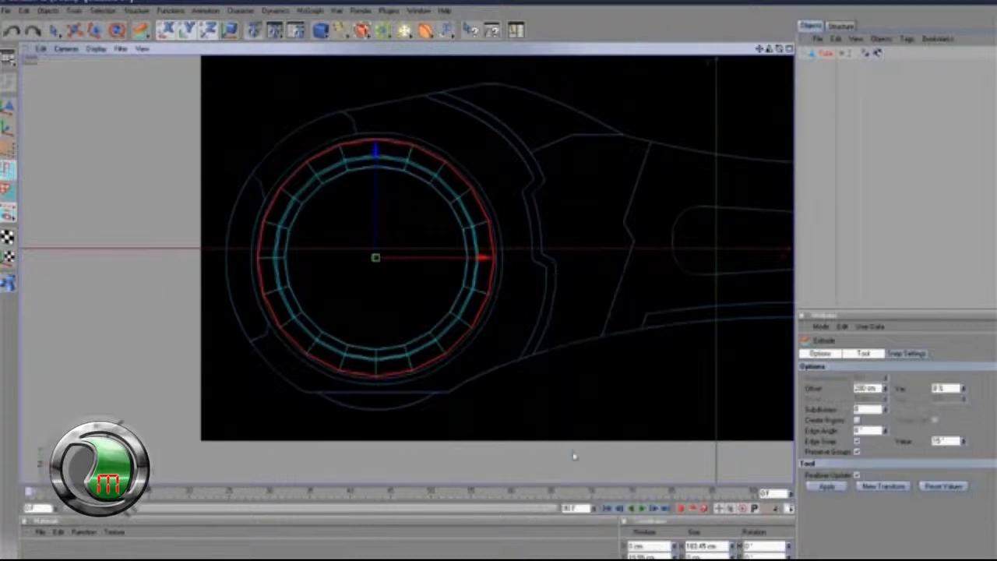
scroll(544, 282, "up", 3)
mouse_move(559, 300)
left_mouse_down()
mouse_move(572, 296)
mouse_move(557, 303)
left_mouse_up()
scroll(571, 304, "down", 6)
key("t")
scroll(558, 303, "up", 3)
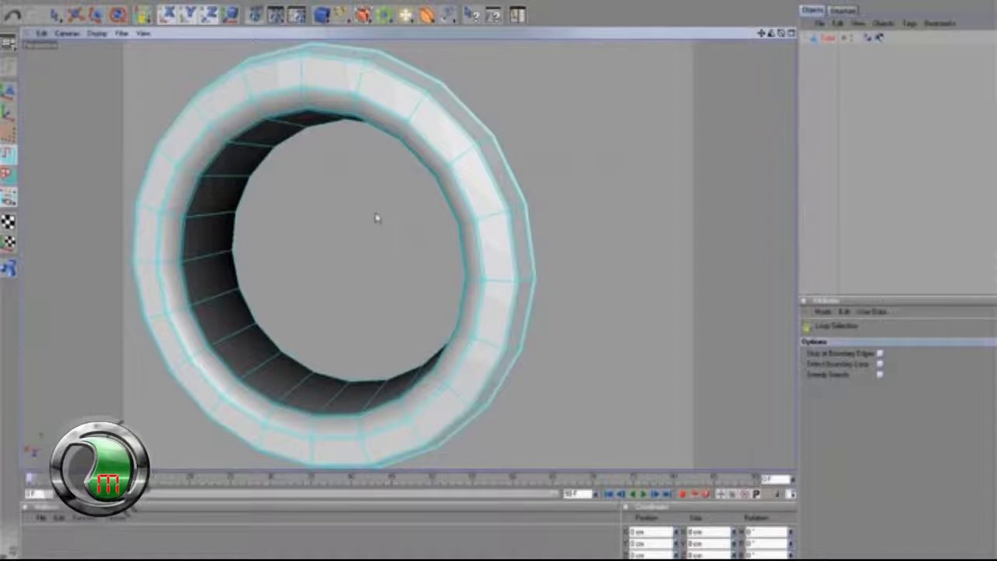
- Loop-select the tube's rear inner edge and move it forward to about 27 cm along Y
left_click(260, 170)
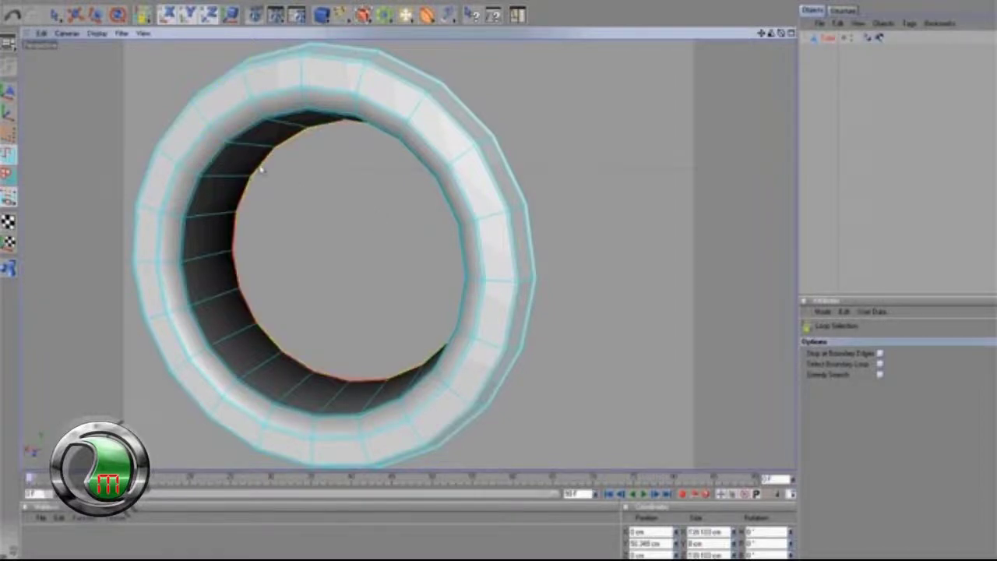
scroll(373, 224, "down", 2)
left_click_drag(793, 52, 560, 289, "alt")
key("e")
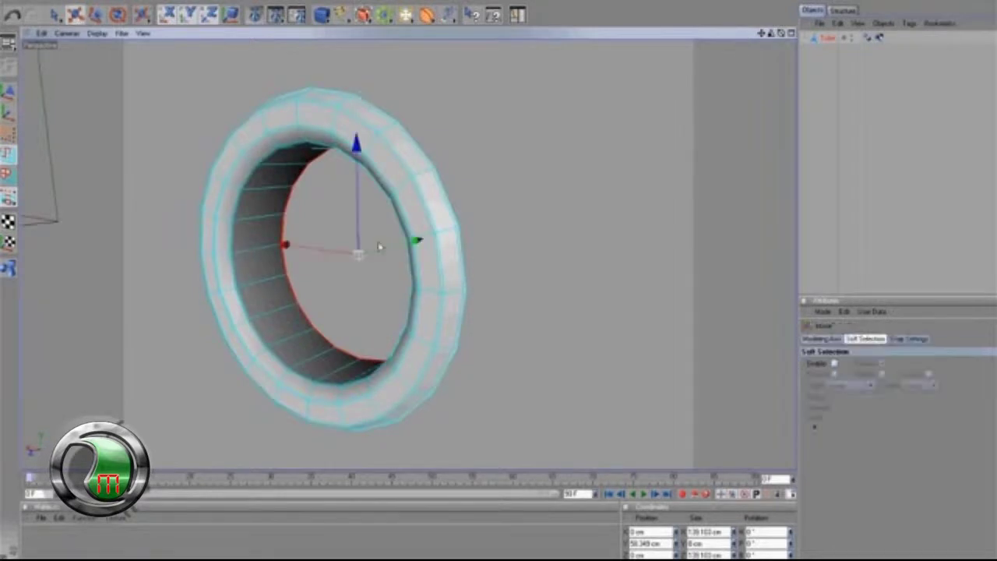
left_click_drag(388, 250, 355, 259)
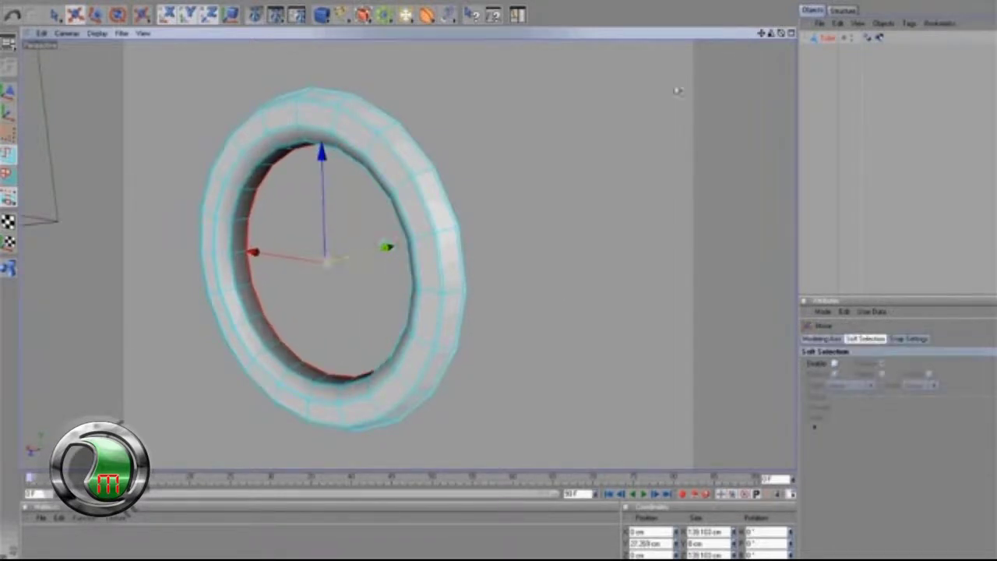
left_click_drag(782, 46, 637, 207, "alt")
- Scale the selected inner edge loop to about 132 cm across
left_click(96, 15)
left_click_drag(341, 191, 561, 288)
scroll(338, 200, "up", 1)
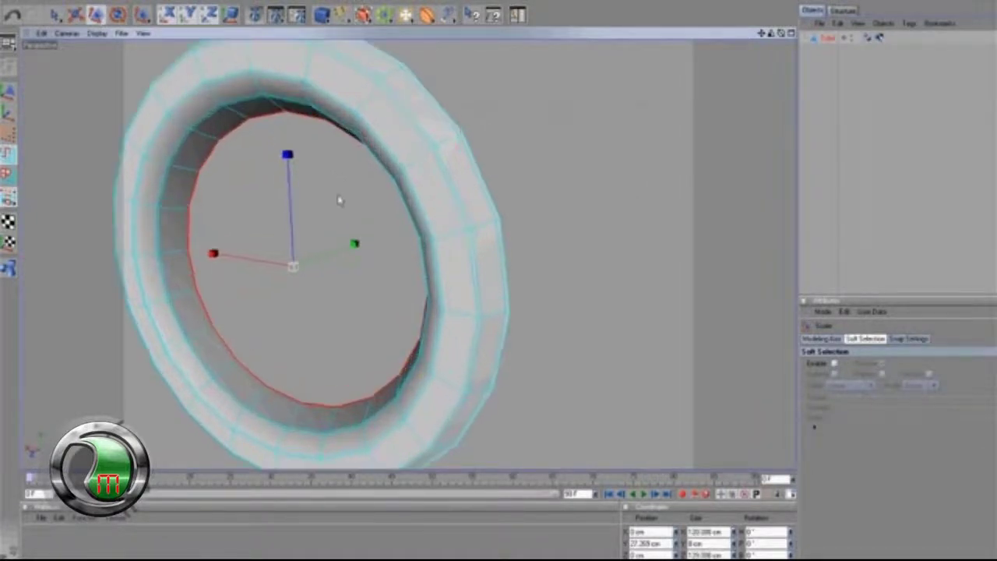
left_click_drag(312, 195, 561, 288)
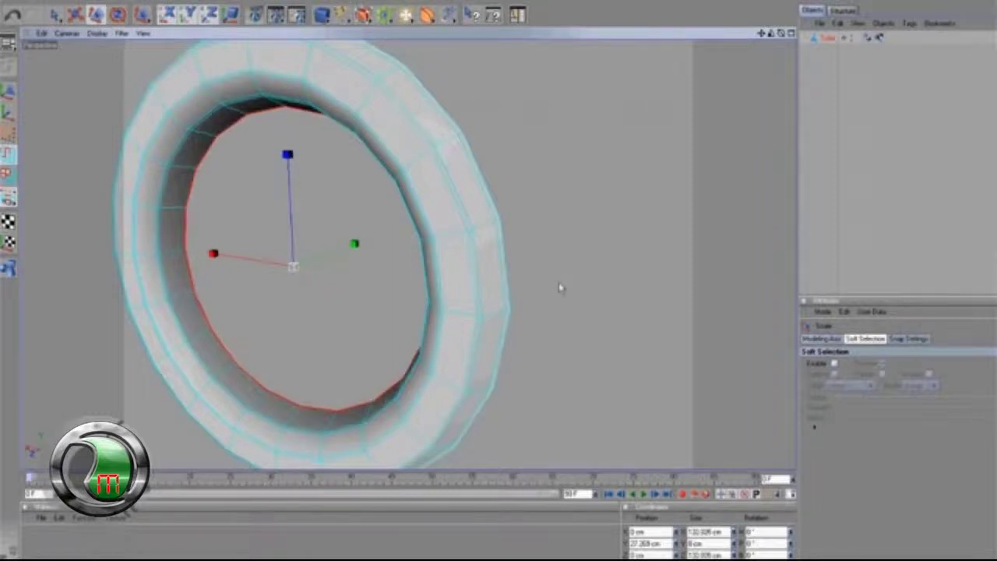
- Extrude the inner edge loop, move the new edge back to about 58 cm along Y, and activate Loop Selection
right_click(333, 203)
left_click(392, 429)
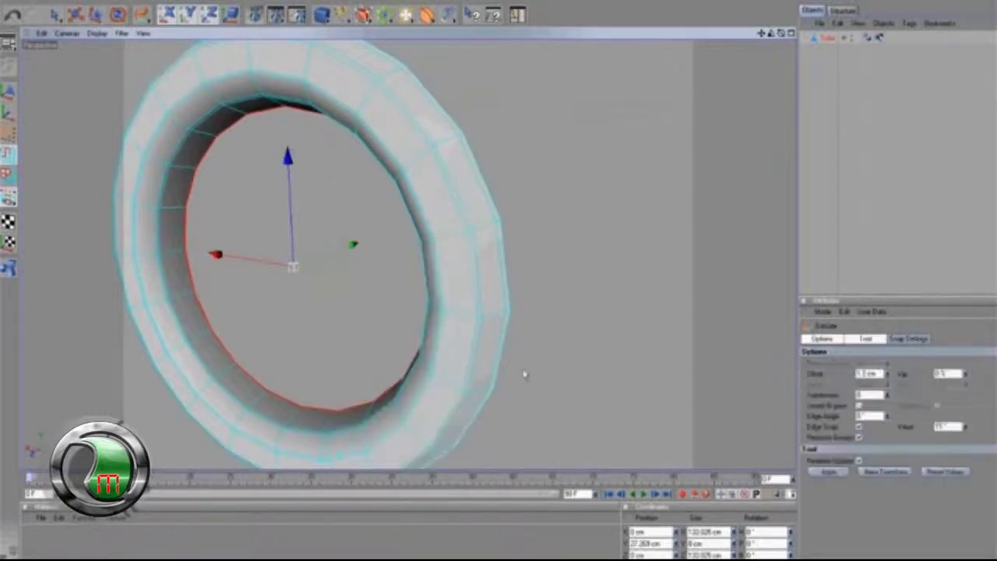
left_click_drag(558, 288, 390, 230)
key("e")
scroll(419, 228, "down", 3)
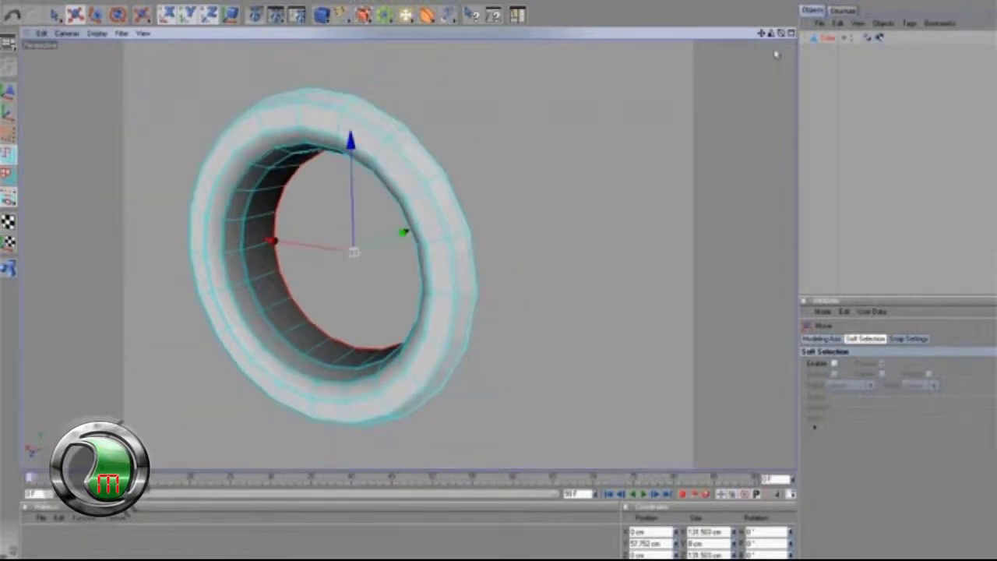
left_click_drag(562, 288, 559, 287, "alt")
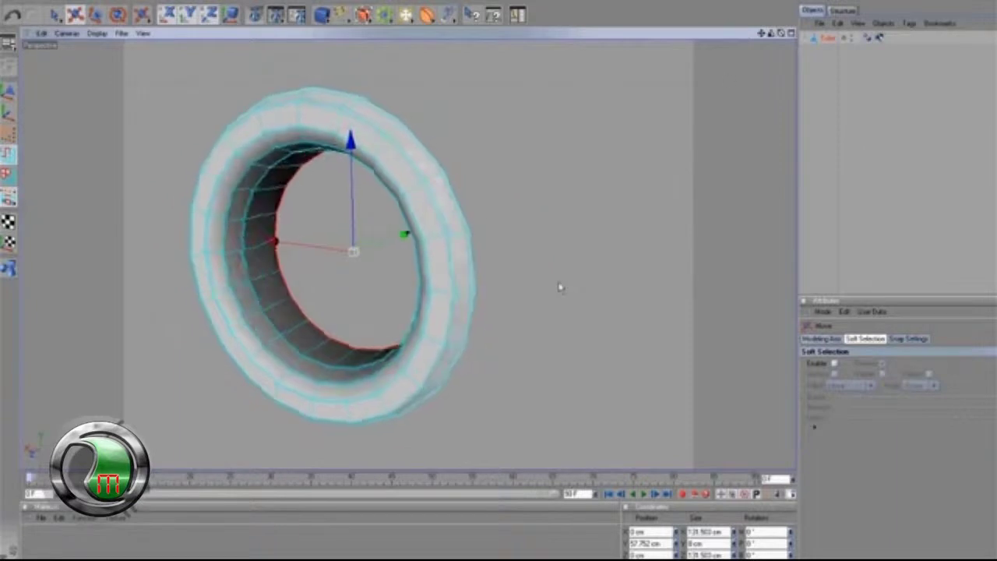
scroll(559, 288, "up", 2)
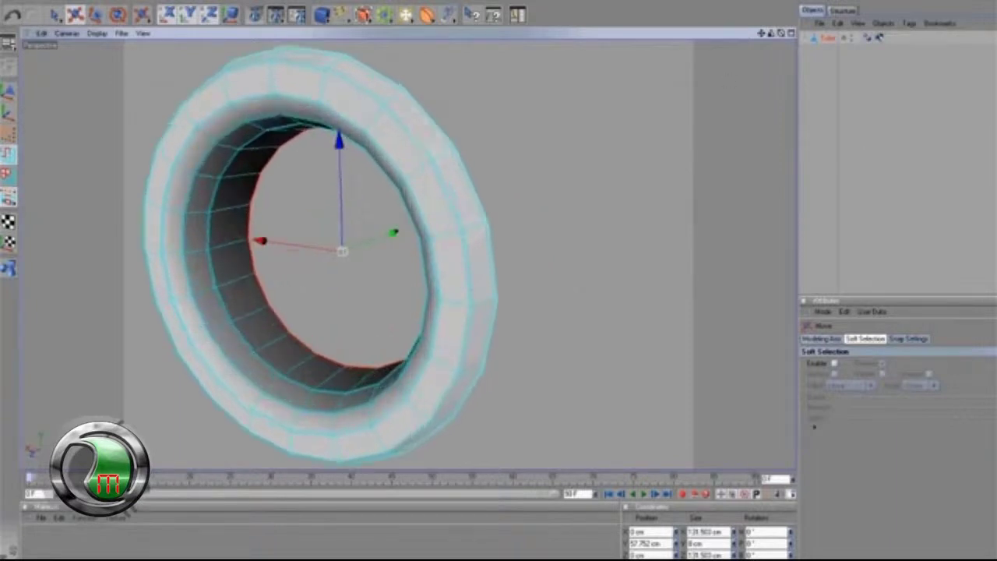
left_click(114, 1)
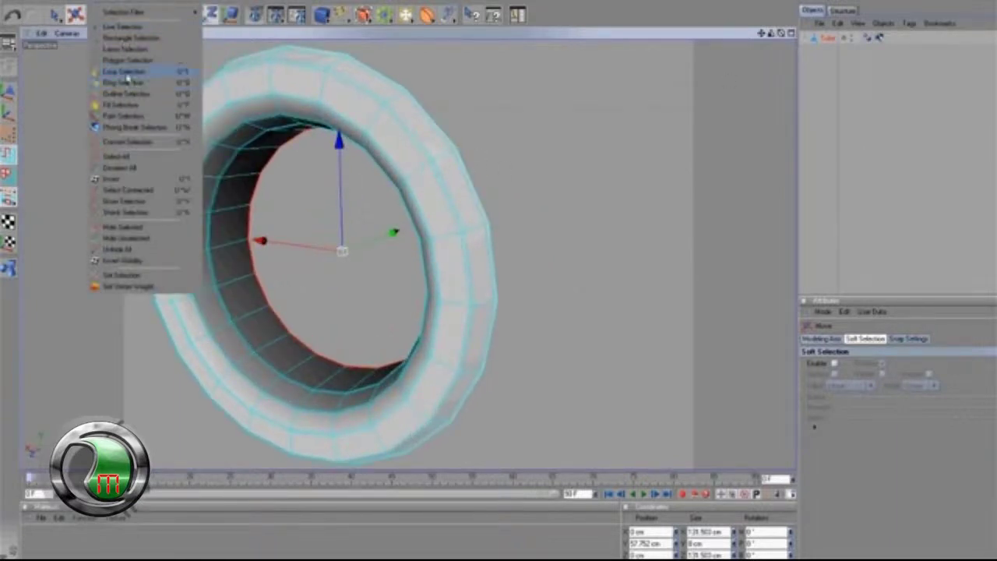
left_click(125, 71)
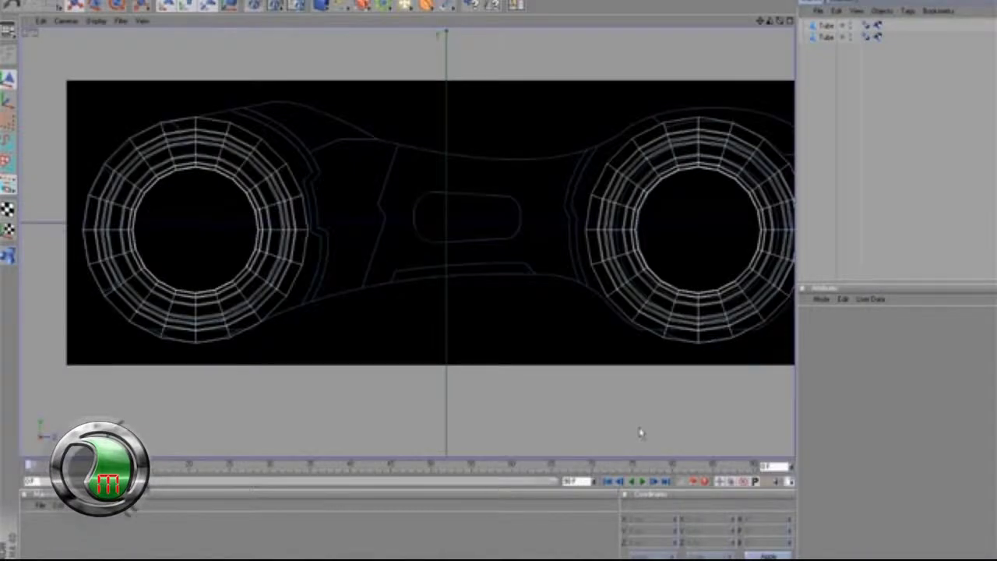
- Select both Tube rings and connect them into a single polygon object
left_click_drag(756, 27, 646, 205)
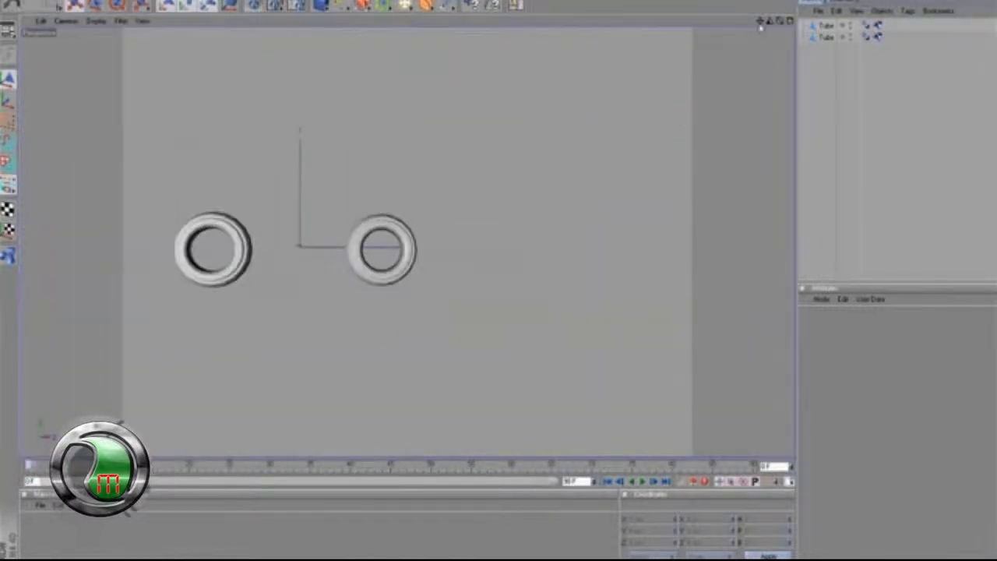
left_click_drag(760, 27, 300, 174)
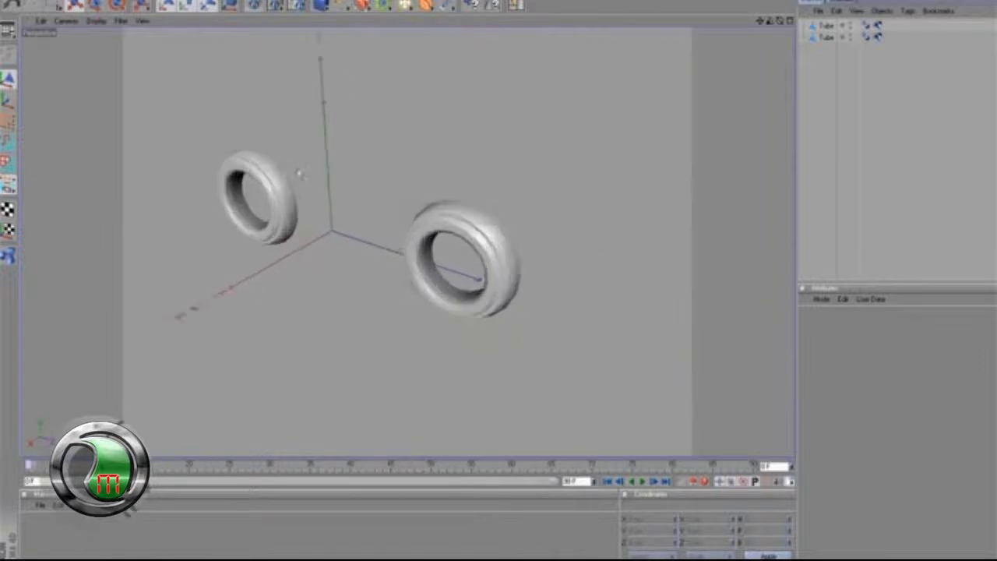
middle_click(458, 257)
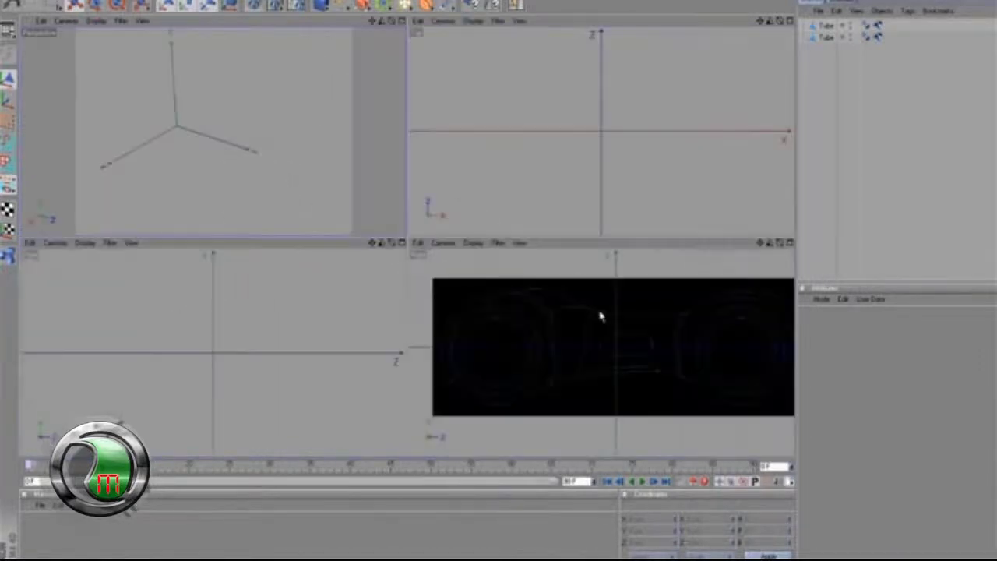
middle_click(598, 316)
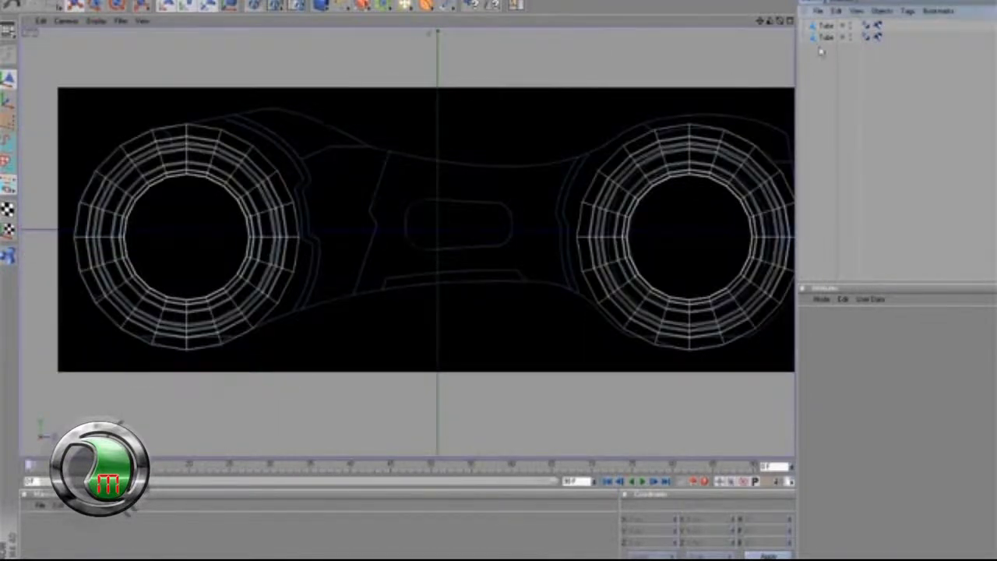
left_click_drag(824, 58, 812, 25)
left_click(881, 11)
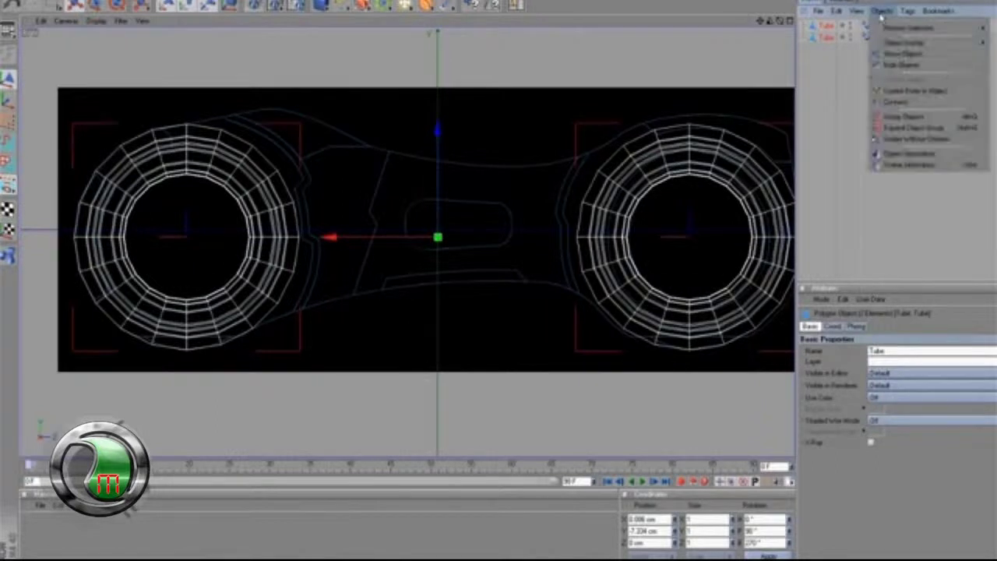
left_click(890, 103)
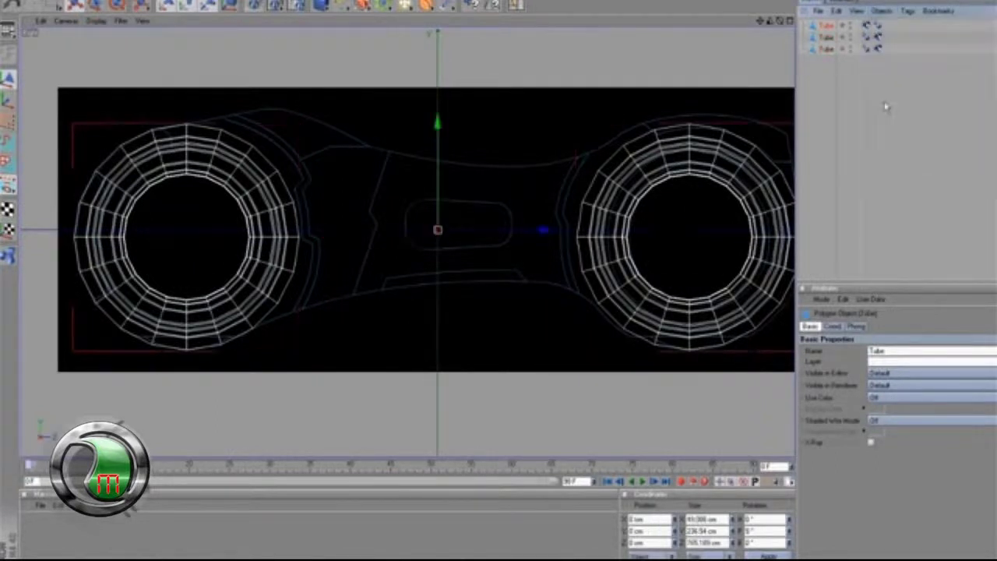
- Rename the connected object as bike and delete the two original Tube objects
double_click(826, 25)
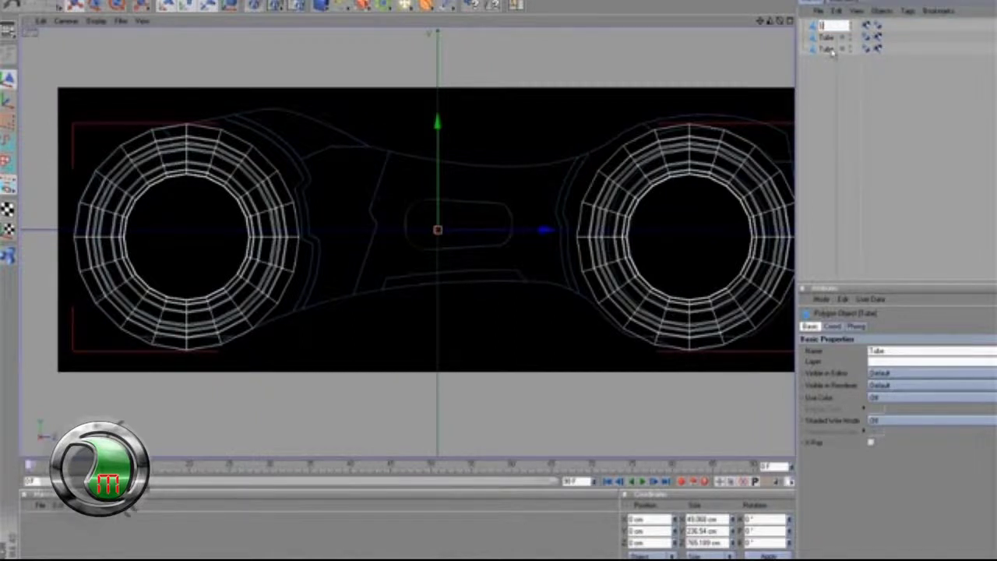
left_click(825, 81)
left_click_drag(835, 70, 818, 39)
left_click(835, 12)
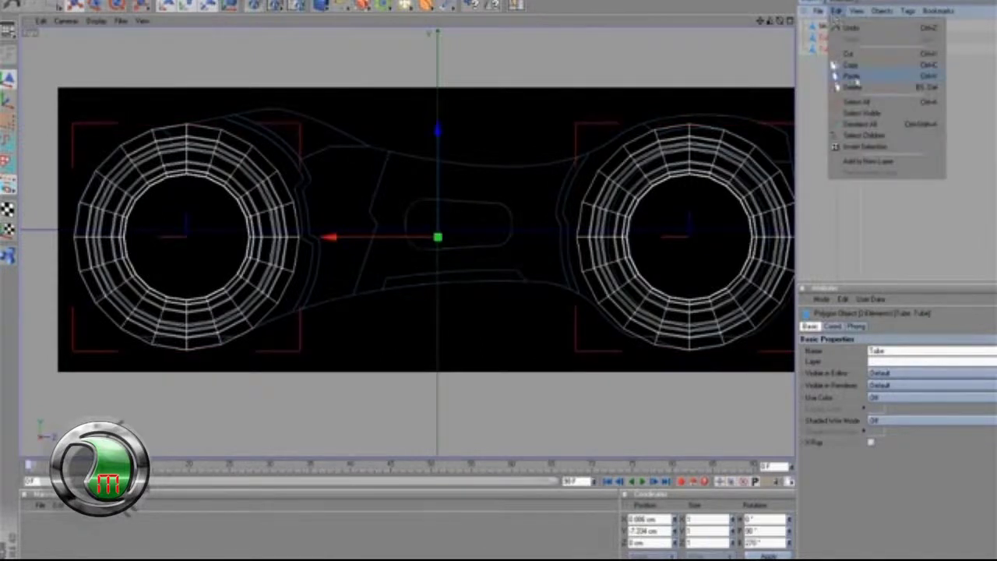
left_click(853, 87)
left_click(824, 27)
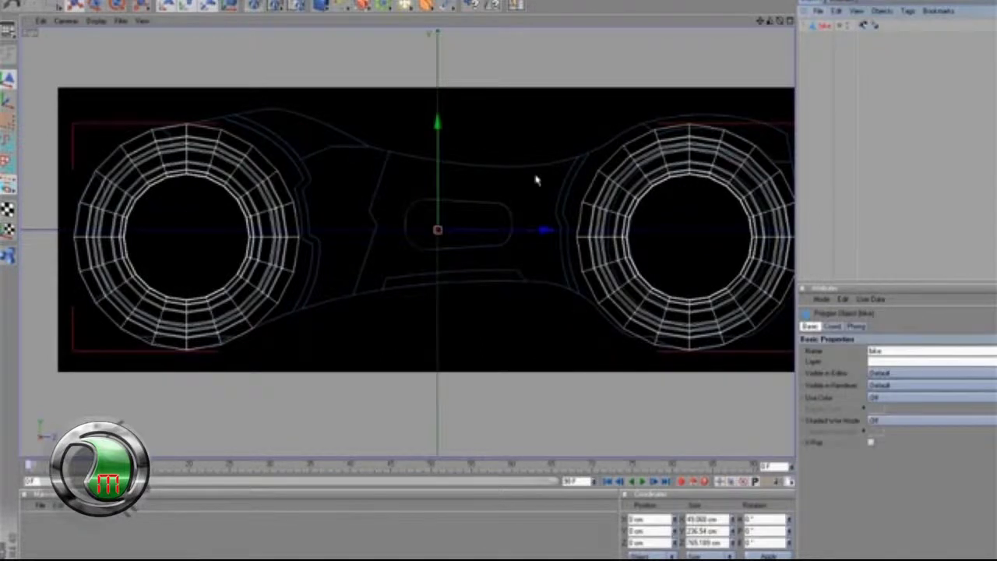
- Clear the polygon selection and live-select the left ring's outer edges facing the middle body in edge mode
scroll(530, 179, "up", 1)
left_click(5, 164)
scroll(359, 274, "up", 1)
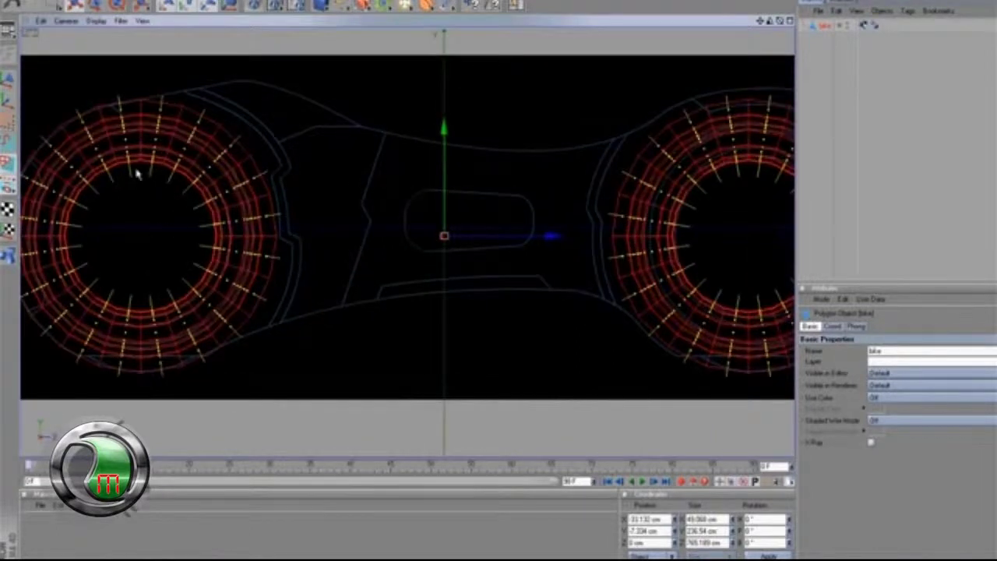
left_click(55, 5)
left_click(375, 141)
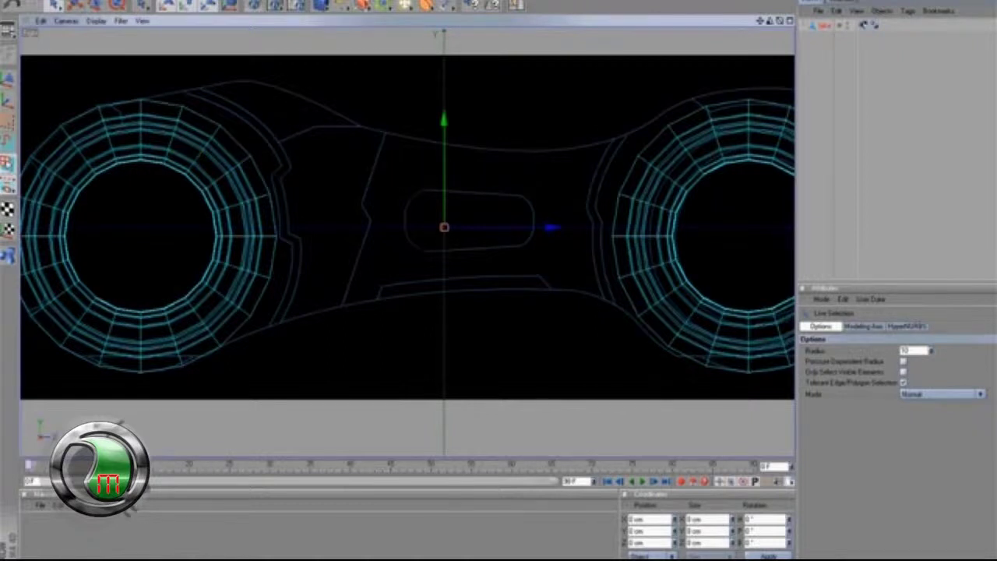
left_click(7, 143)
left_click(318, 147)
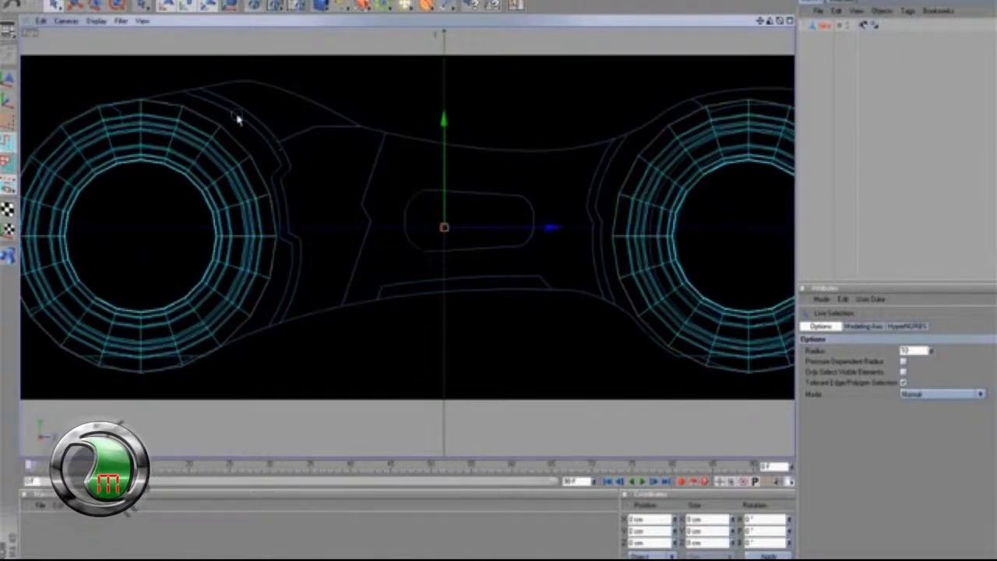
left_click(167, 102)
mouse_move(247, 120)
left_mouse_down()
mouse_move(238, 140)
mouse_move(278, 196)
mouse_move(285, 246)
mouse_move(247, 334)
left_mouse_up()
- Extrude the selected outer edges toward the middle body to an overall height of about 267 cm
scroll(350, 316, "up", 2)
right_click(352, 264)
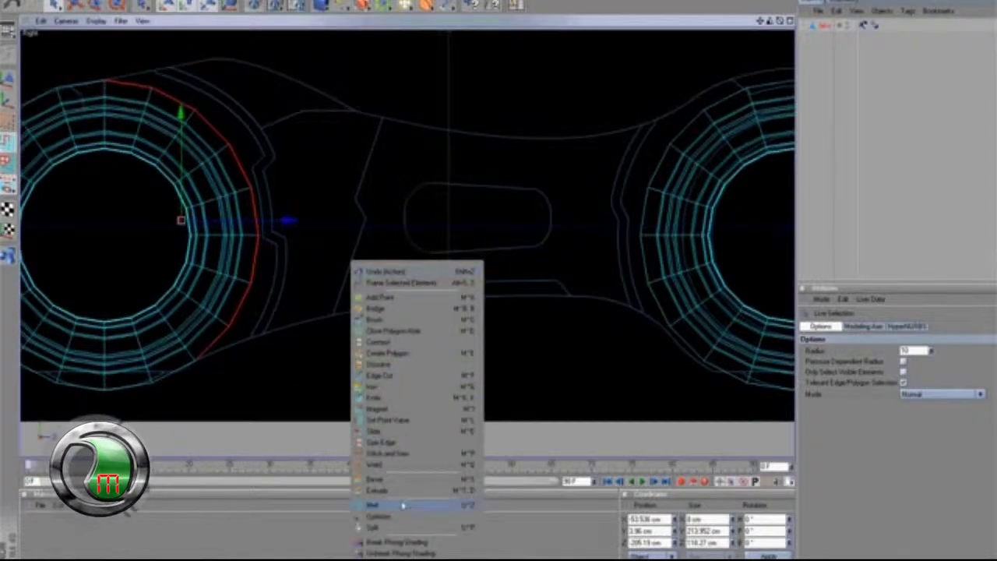
left_click(382, 490)
left_click_drag(369, 397, 558, 275)
- In point mode, select the two end points atop the extruded strip and move them inward and down toward the blueprint outline
left_click(53, 5)
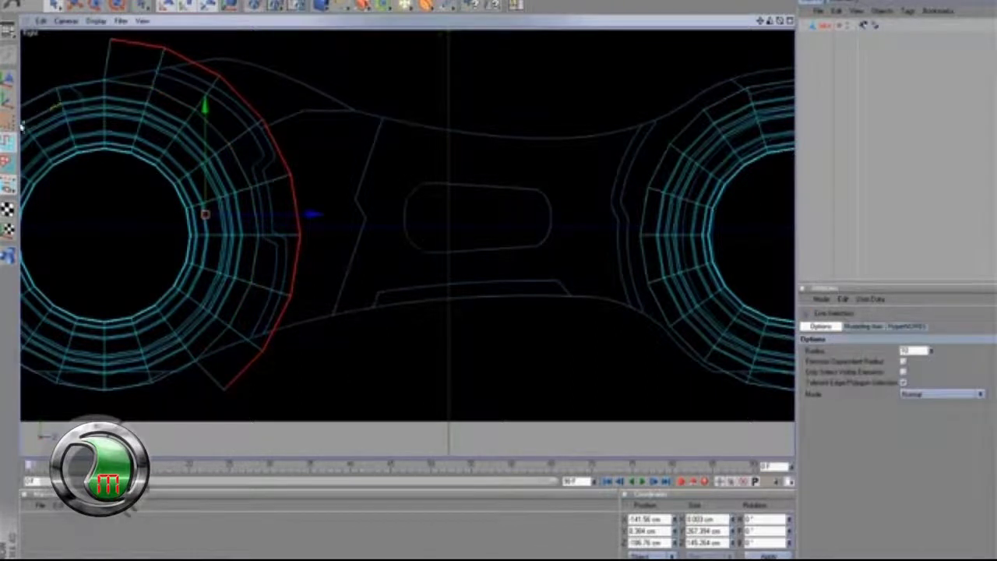
left_click(67, 74)
left_click(108, 47)
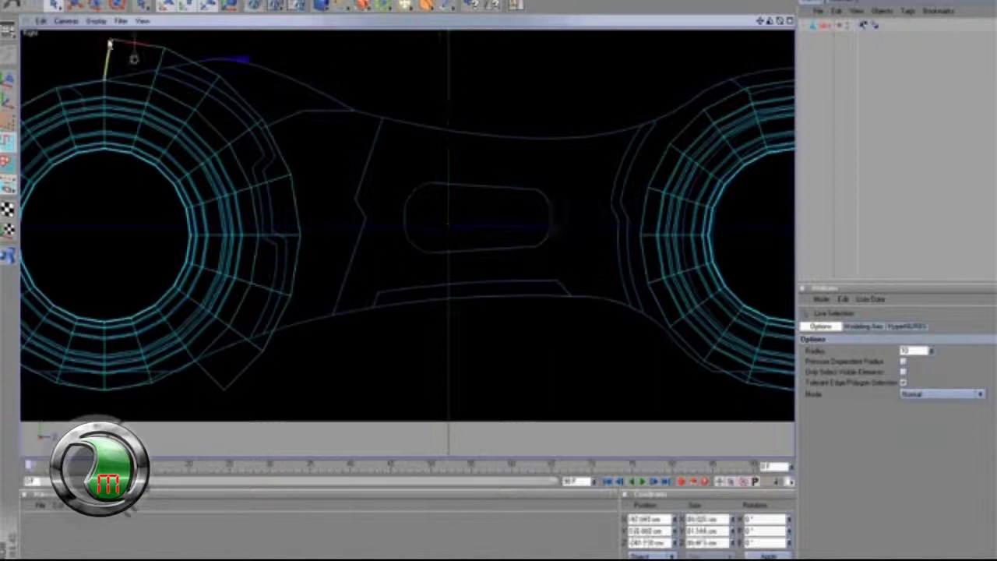
left_click_drag(760, 22, 814, 69)
left_click(137, 84)
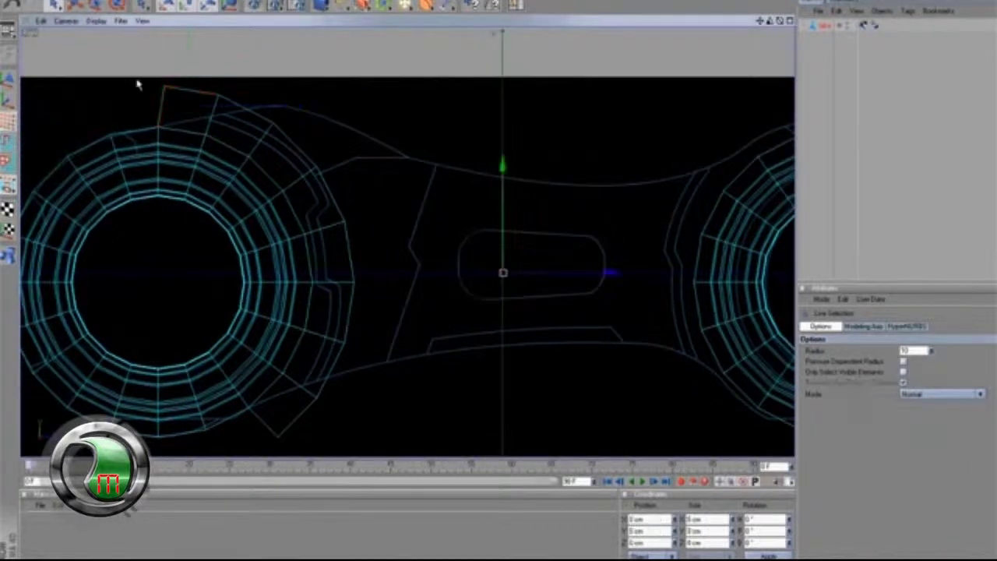
left_click(204, 92)
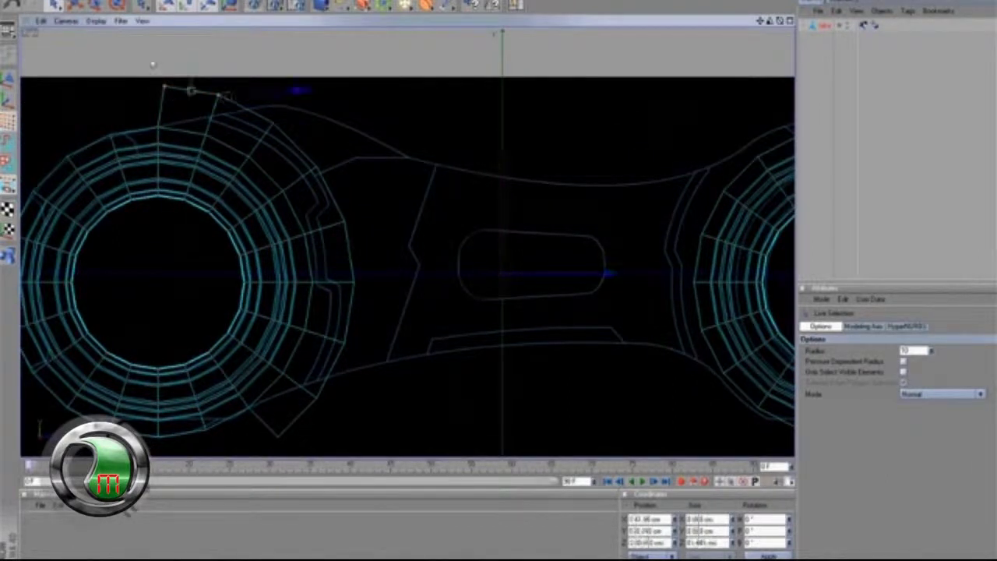
key("e")
left_click_drag(231, 93, 256, 94)
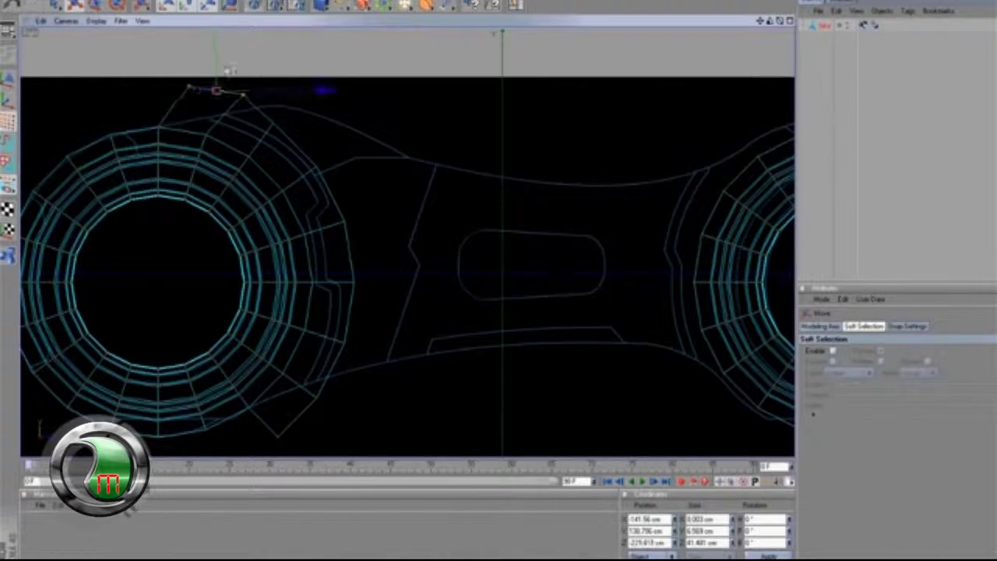
left_click_drag(219, 66, 219, 76)
- Lower the strip's uppermost end point to about 116 cm on Y, onto the blueprint's upper outline
left_click(201, 93)
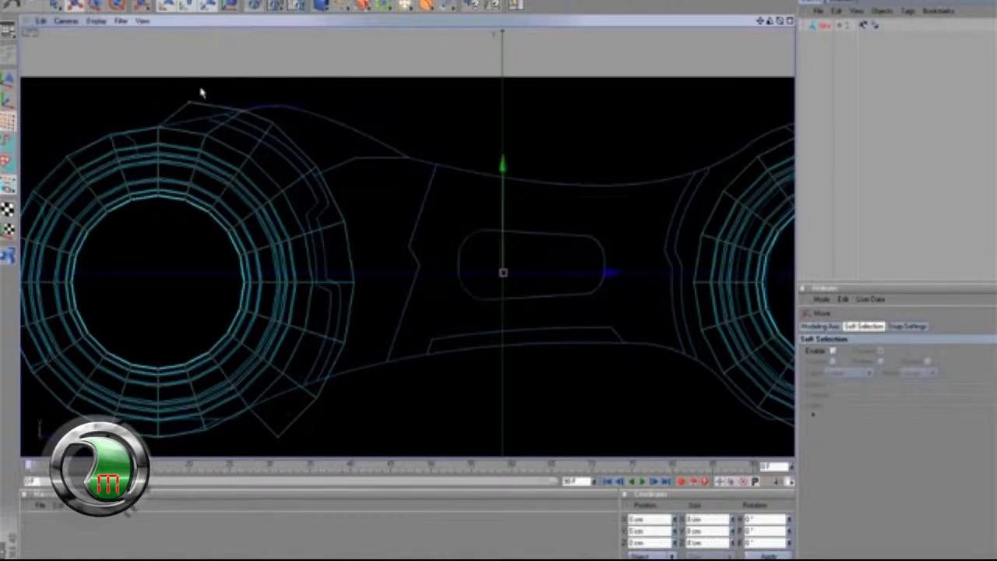
left_click(190, 103)
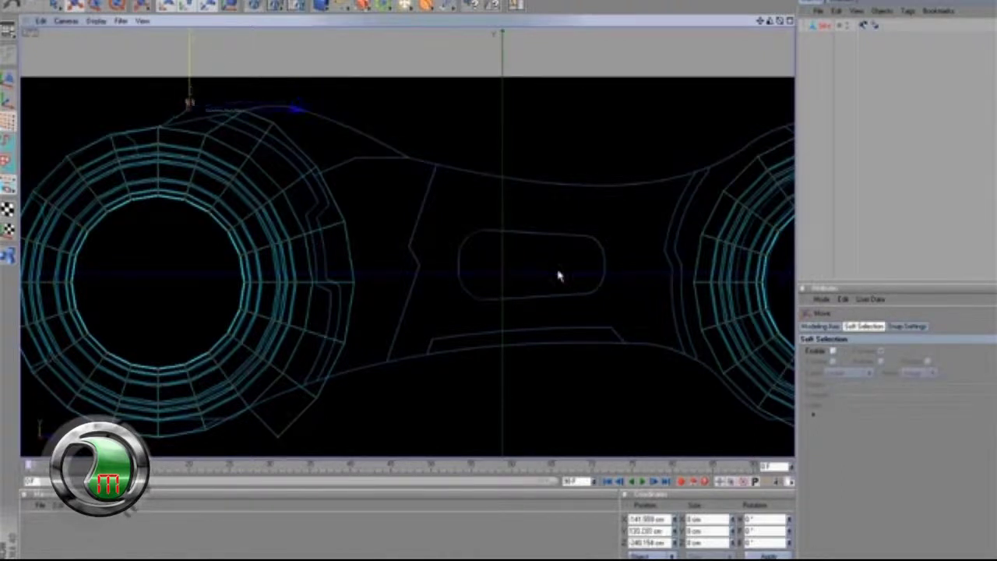
left_click_drag(557, 271, 558, 272)
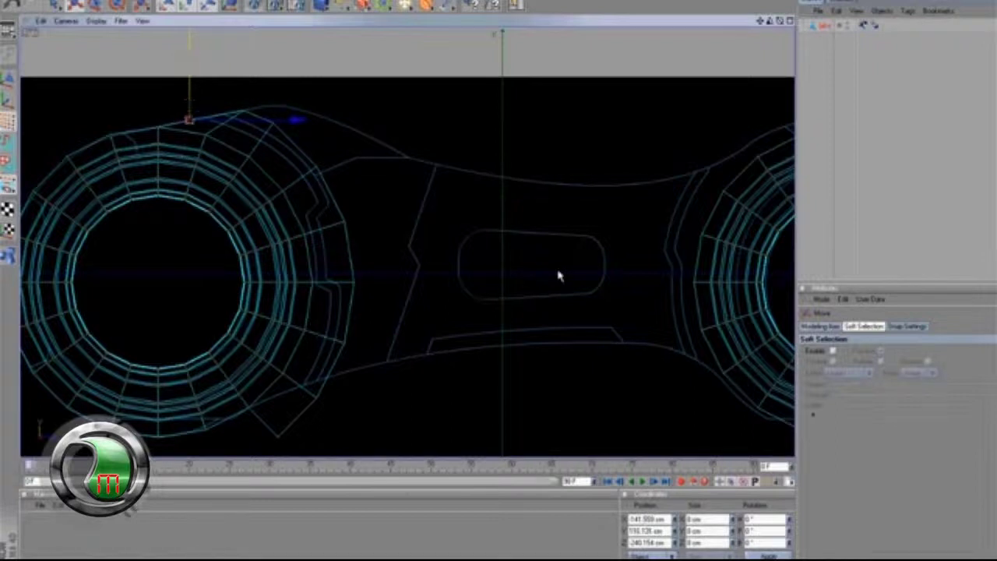
- Move the strip's second-lowest outer point onto the blueprint's lower outline, then clear the selection and return to Live Selection
left_click(352, 340)
left_click(319, 399)
left_click_drag(317, 393, 558, 272)
left_click_drag(336, 377, 558, 274)
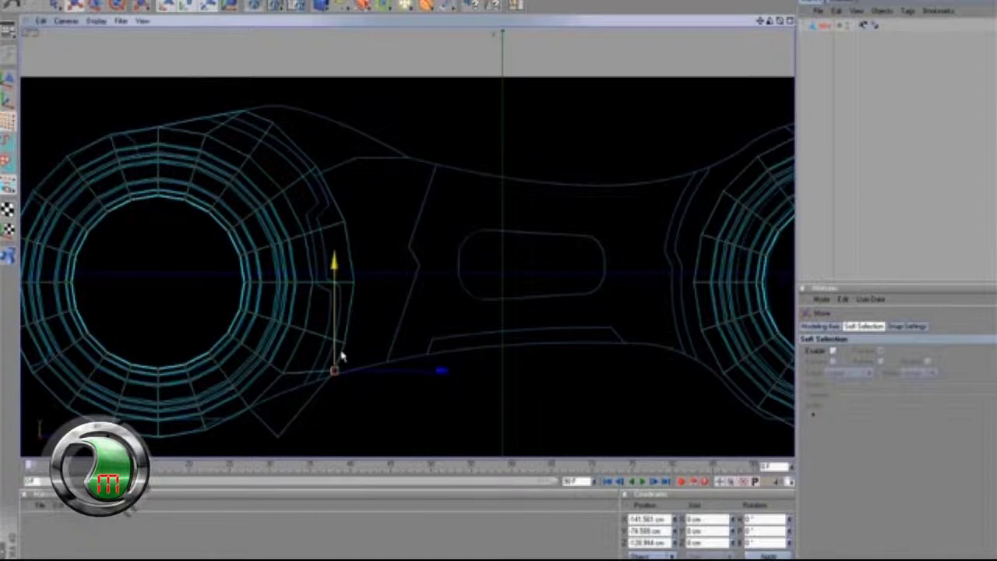
left_click_drag(359, 353, 562, 273)
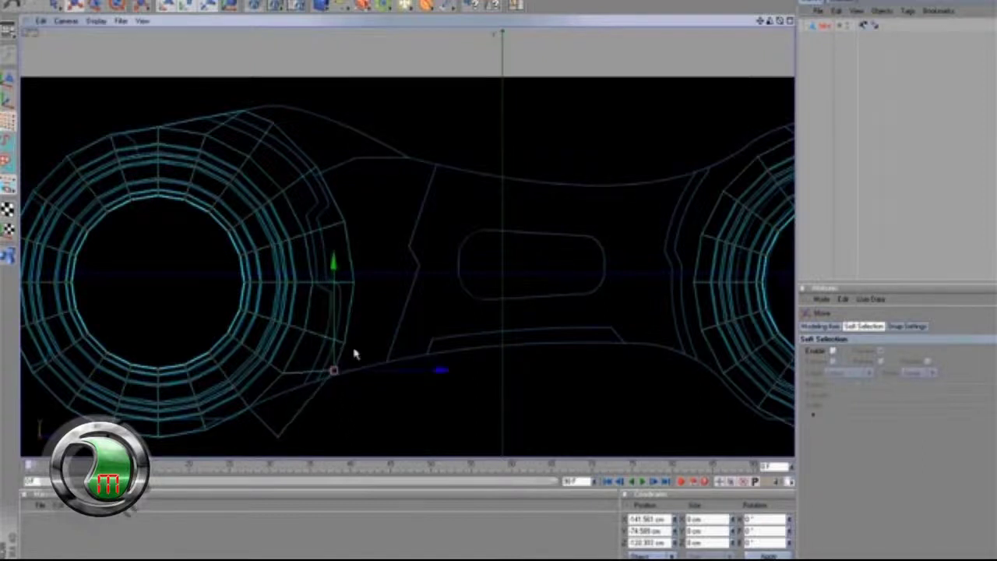
left_click(365, 351)
key("9")
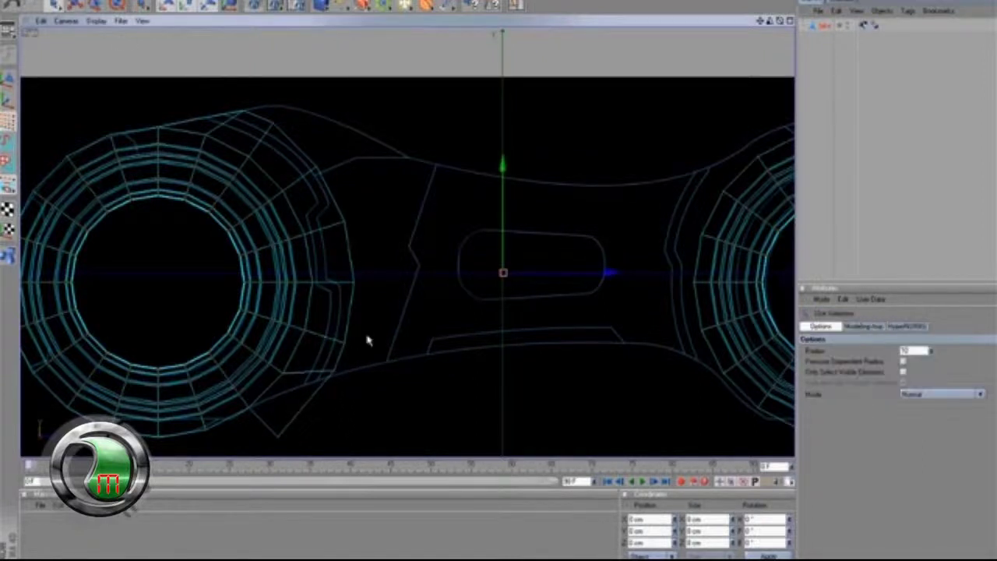
- Move the strip's lower outer points outward and raise its lowest end point onto the blueprint's lower outline, then clear the selection
left_click(342, 343)
left_click(352, 330)
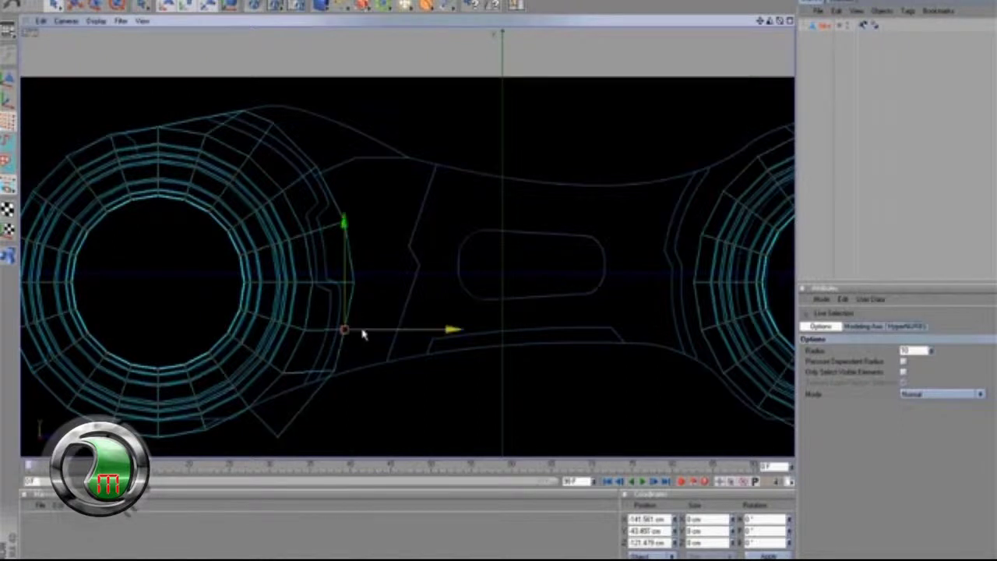
left_click(336, 372)
left_click_drag(334, 352, 364, 356)
left_click(278, 437)
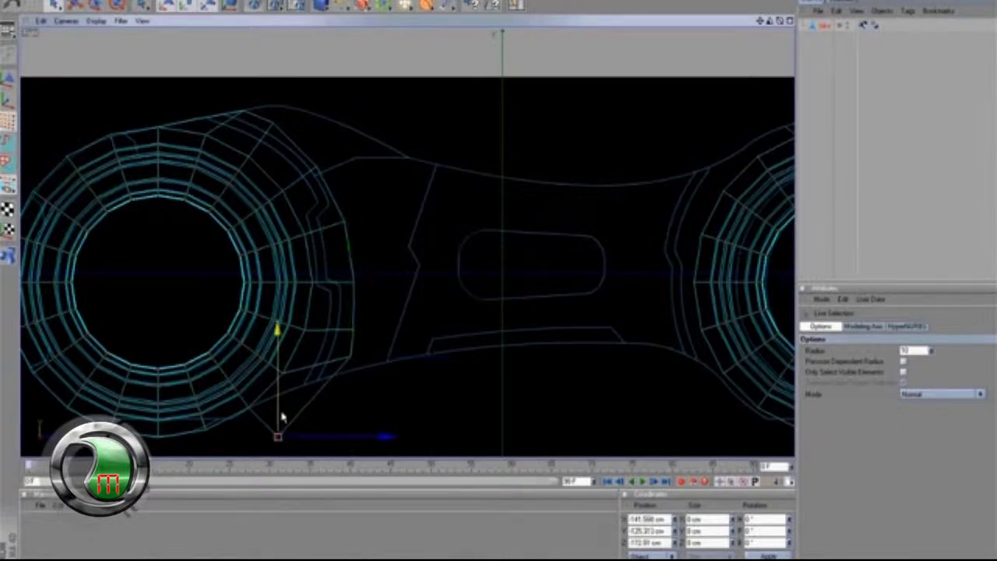
left_click_drag(281, 416, 559, 275)
left_click(385, 304)
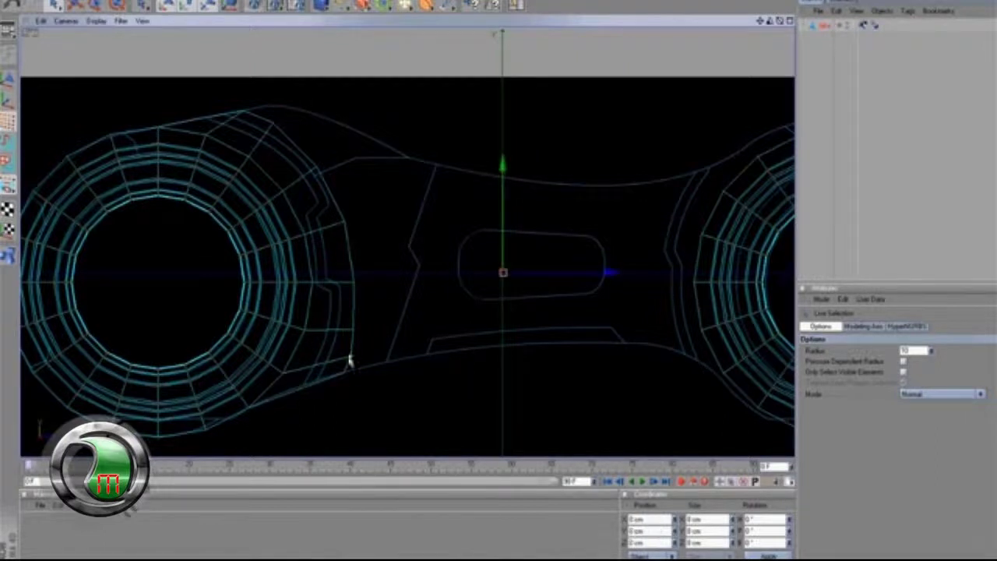
- Select the strip's whole outer column of points, shift it along Z closer to the ring, and clear the selection
left_click_drag(344, 371, 355, 306)
mouse_move(340, 231)
left_mouse_down()
mouse_move(323, 179)
mouse_move(280, 133)
mouse_move(243, 113)
left_mouse_up()
left_click_drag(383, 236, 558, 275)
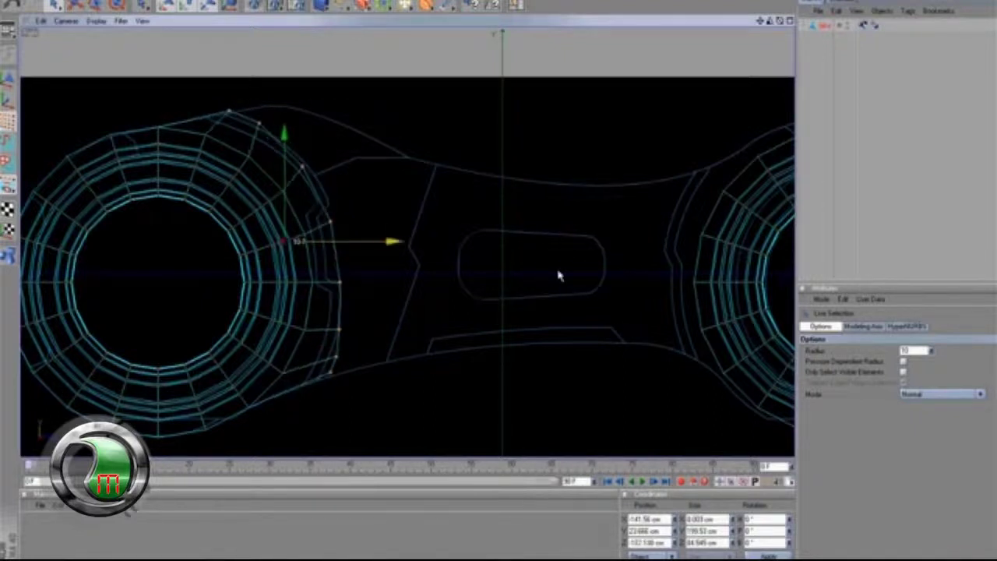
left_click(394, 267)
- Move the lowest outer point to about Y -81, Z -140 cm and the point above it to about Y -64, Z -133 cm
left_click(332, 374)
left_click_drag(353, 377, 559, 275)
left_click_drag(319, 363, 559, 281)
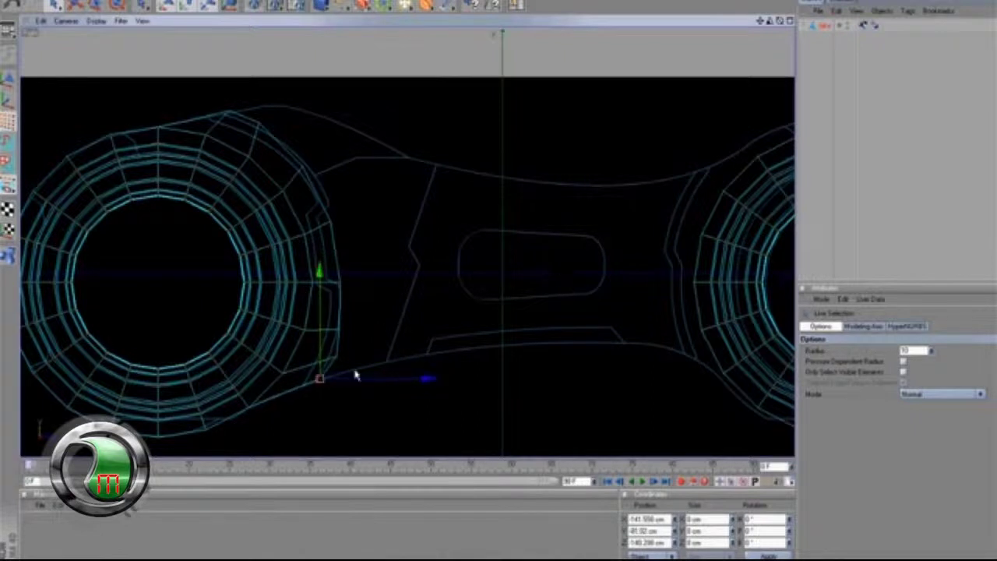
left_click(337, 358)
left_click_drag(358, 359, 558, 275)
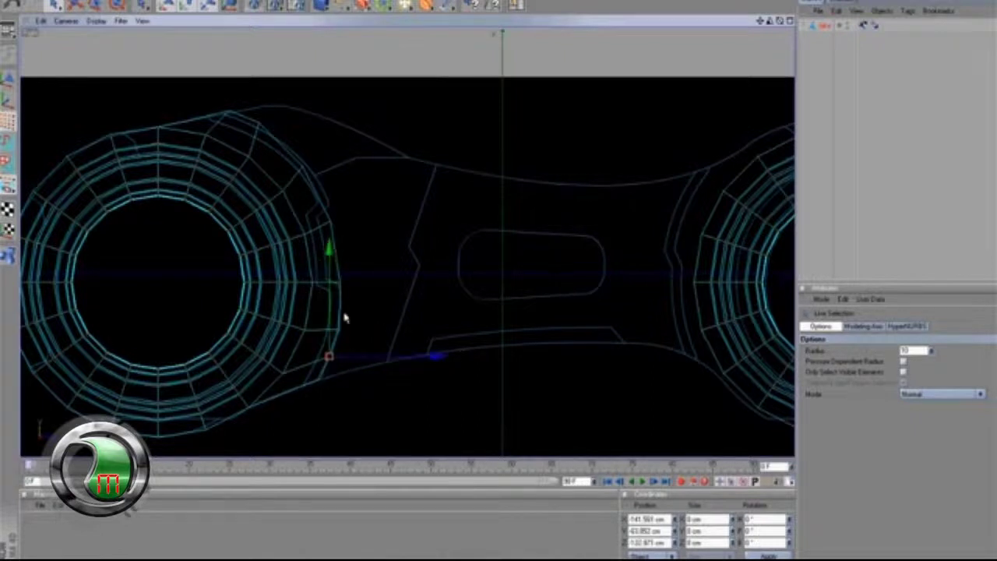
- Nudge the third-lowest outer point inward and move the second-highest to about Y 107, Z -178 cm along the blueprint curve
left_click(340, 330)
left_click(286, 154)
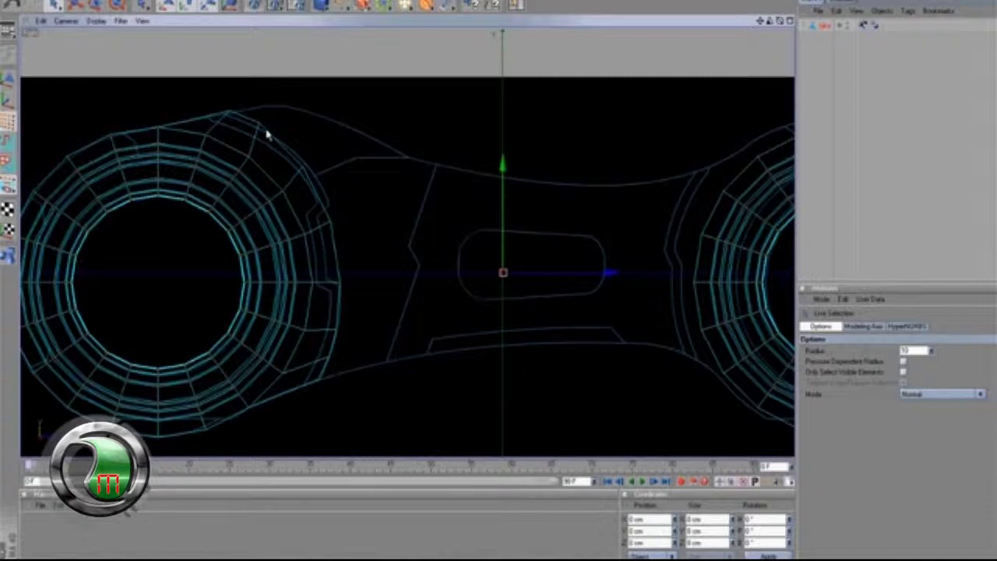
left_click(260, 126)
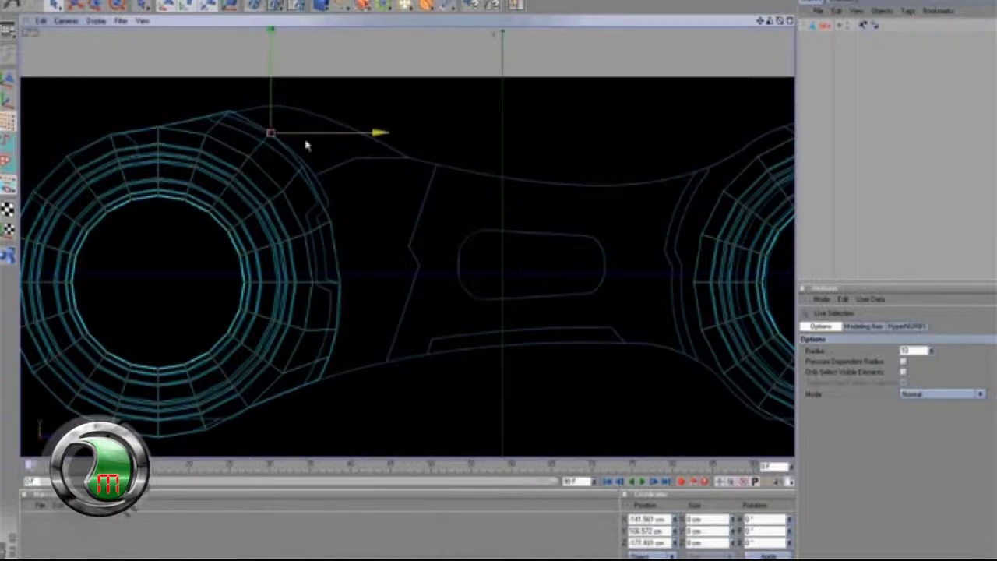
left_click(373, 244)
left_click(195, 119)
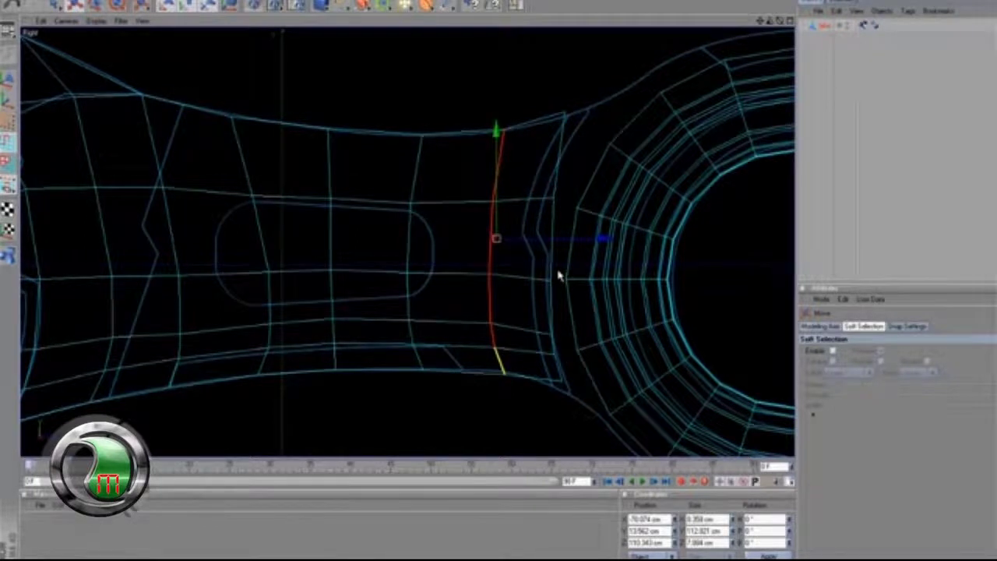
- In the perspective view, move the selected edge loop beside the unjoined ring to about -79 cm on X, then return to the Right view
middle_click(559, 275)
middle_click(366, 178)
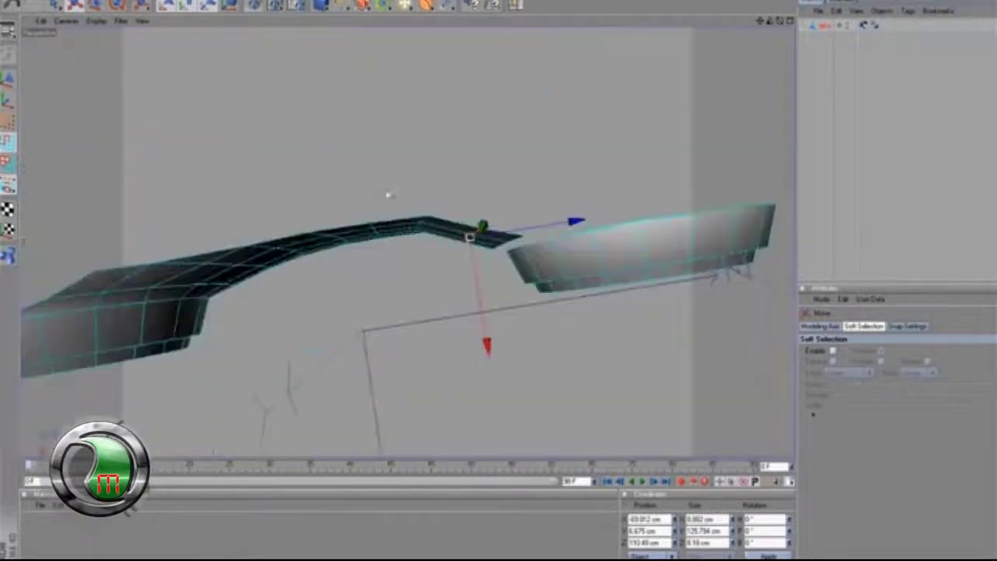
left_click_drag(488, 342, 485, 333)
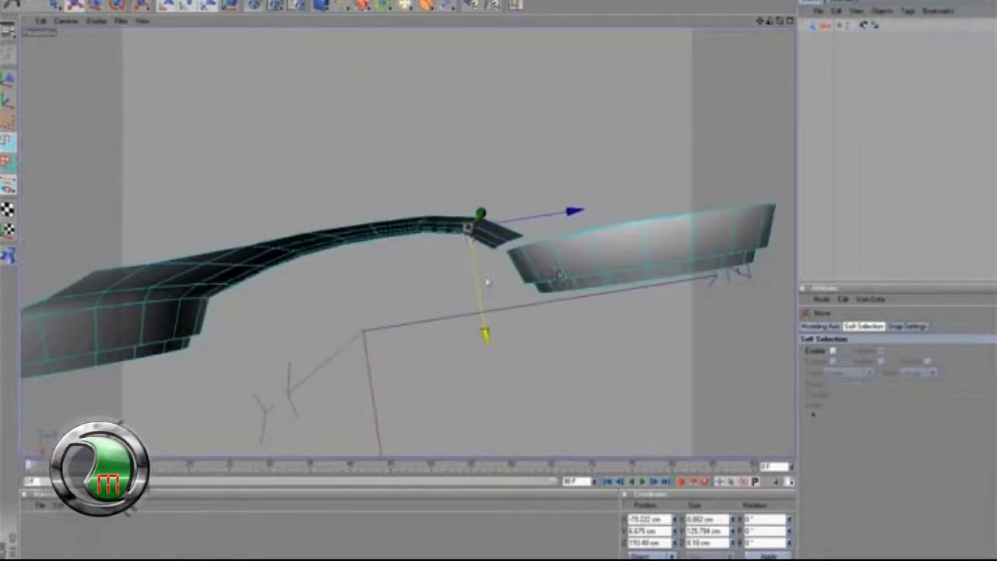
middle_click(692, 204)
middle_click(629, 300)
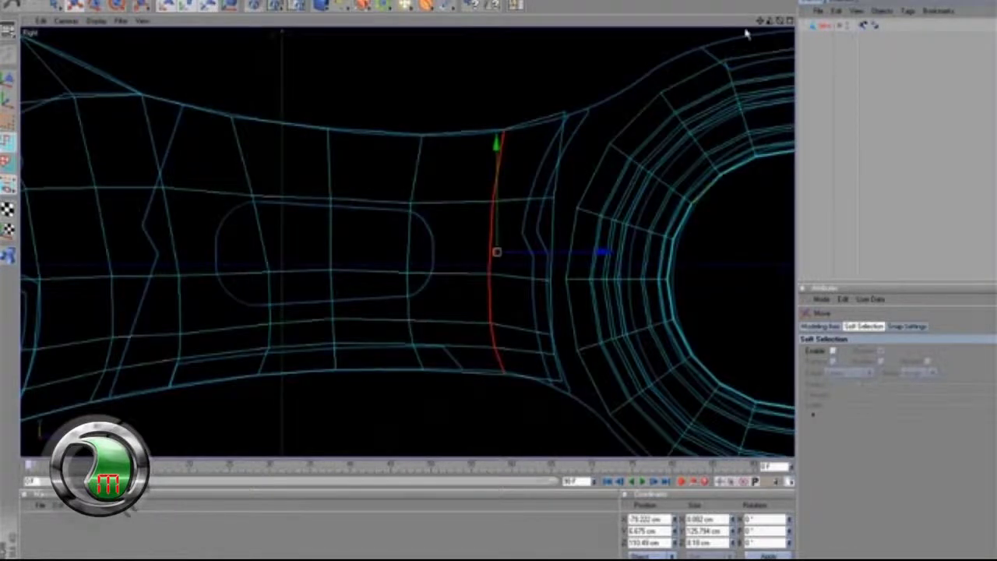
- In point mode, select the body's upper inner end point and the facing ring point, and weld them at the ring point
left_click_drag(759, 22, 554, 275)
middle_click_drag(555, 275, 462, 259, "alt")
scroll(462, 260, "up", 1)
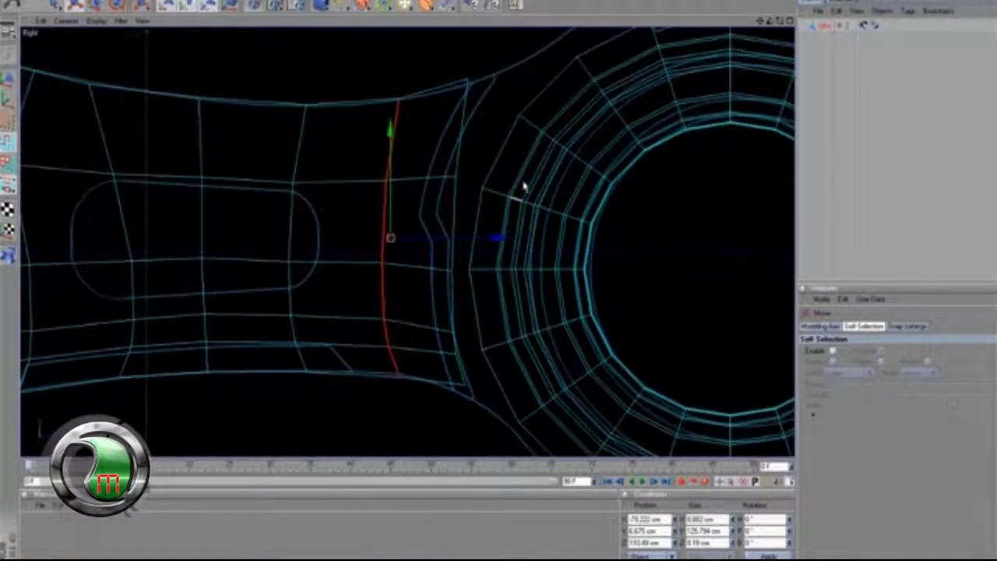
scroll(474, 396, "down", 1)
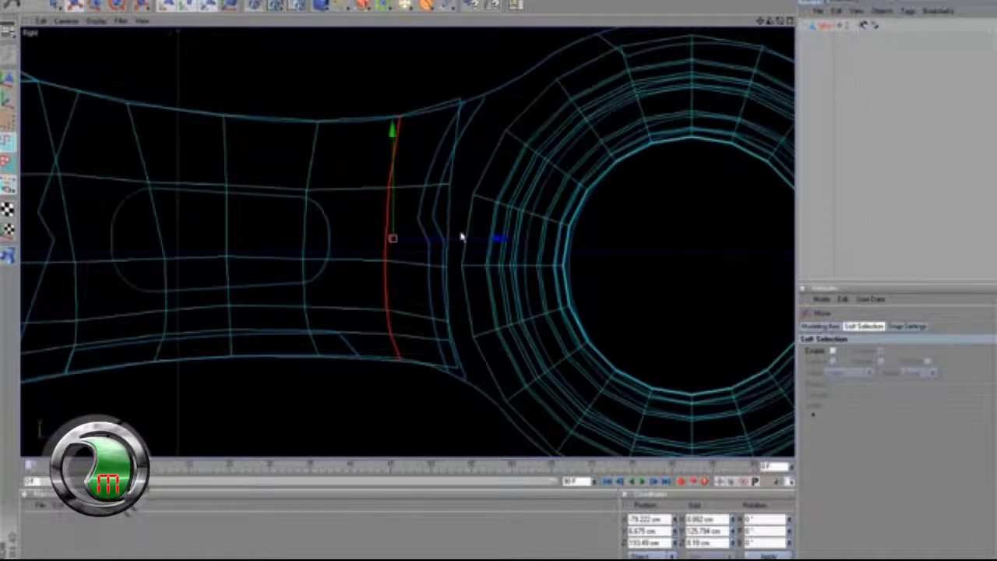
left_click(9, 122)
left_click(53, 6)
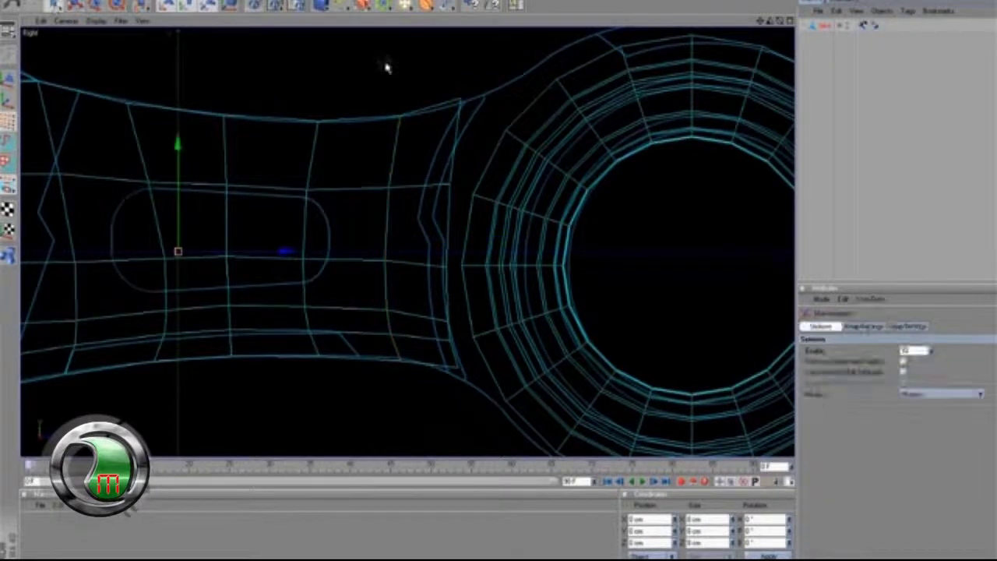
left_click_drag(460, 182, 478, 198)
scroll(510, 239, "up", 1)
right_click(504, 218)
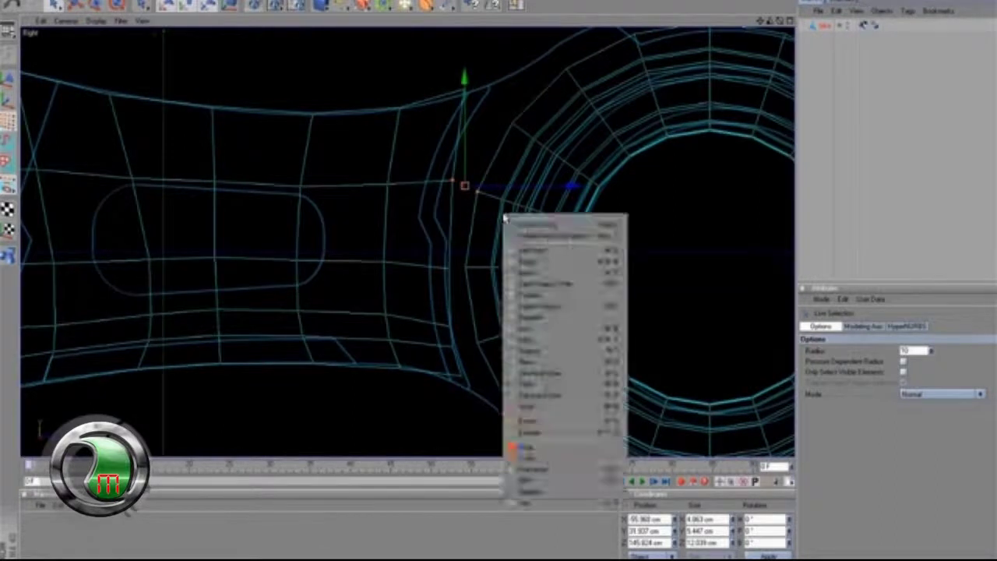
left_click(542, 408)
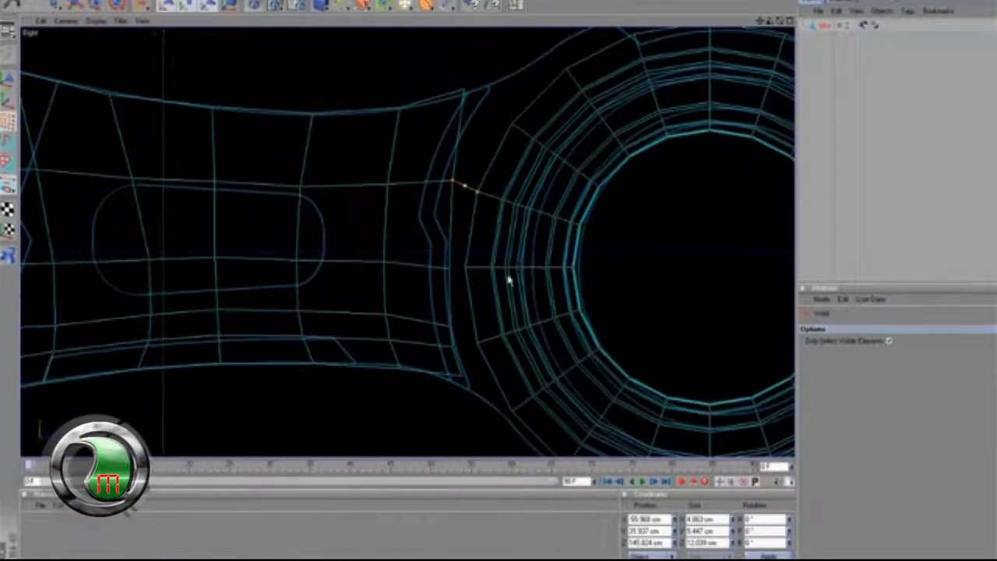
left_click(477, 195)
key("space")
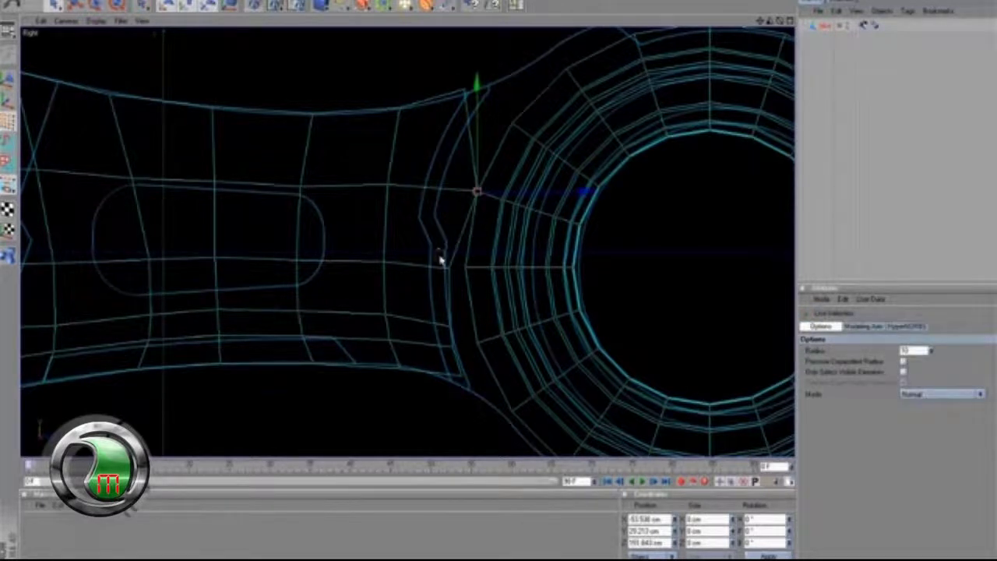
- Select the body's middle end point and the facing ring point, and weld them at the ring point
left_click(457, 268)
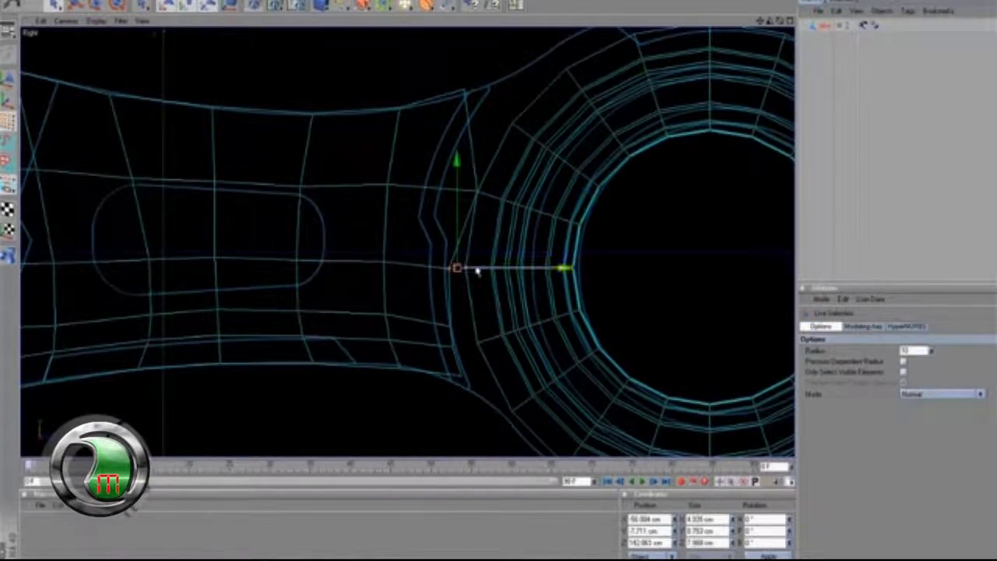
key("space")
key("space")
key("space")
key("space")
key("space")
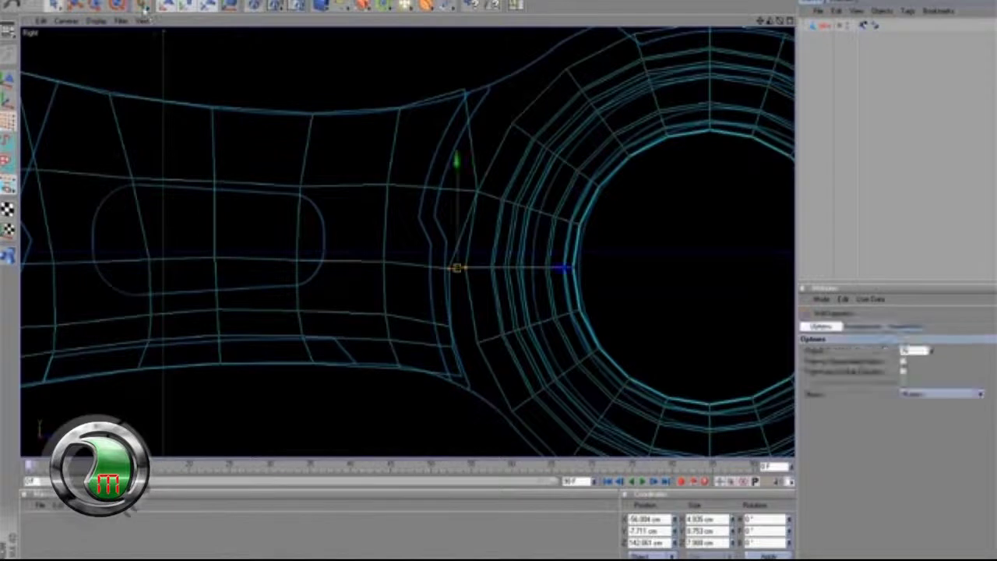
key("space")
key("space")
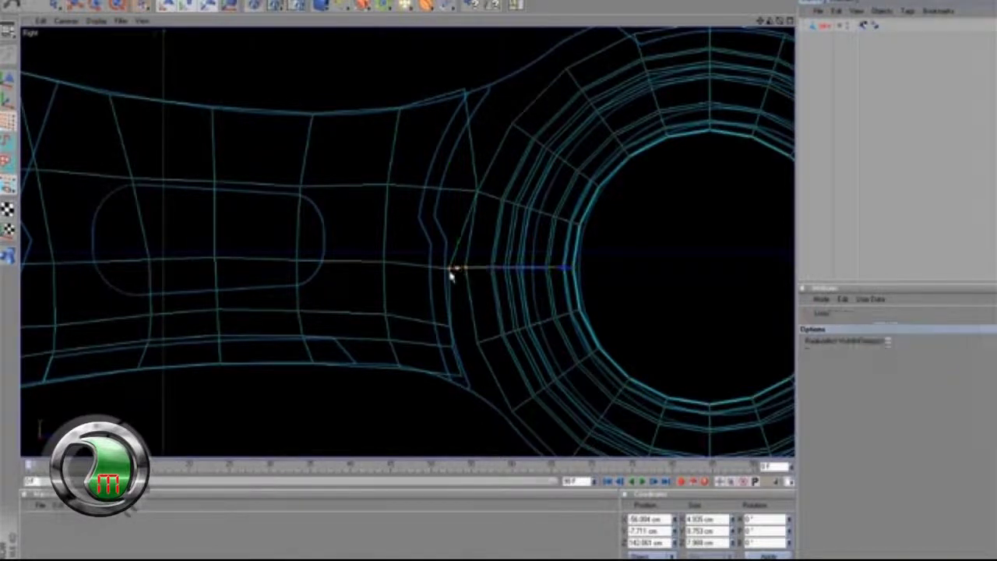
left_click(465, 269)
key("space")
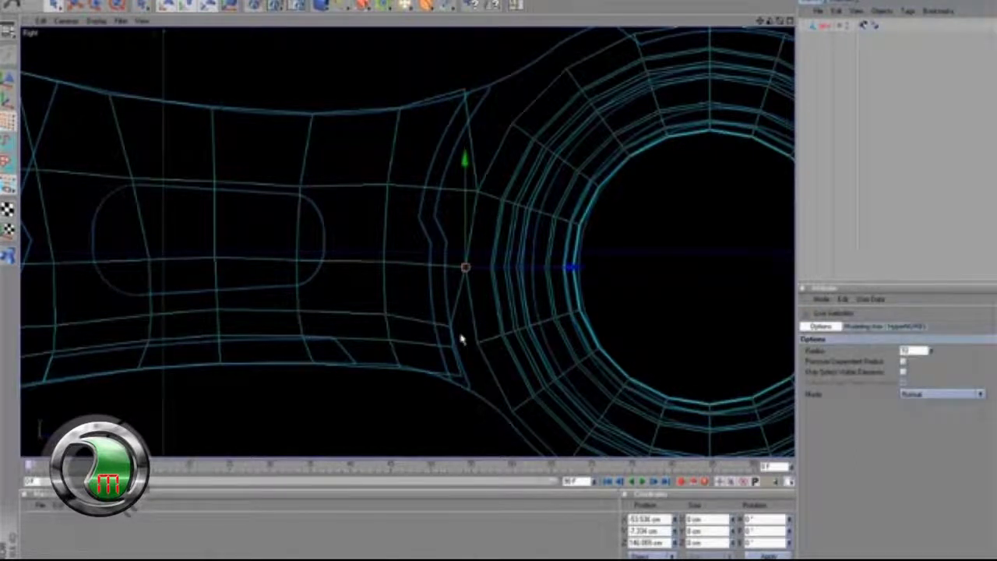
- Weld the body's next lower end point onto the neighbouring ring point below the middle weld
key("space")
key("space")
left_click(464, 337)
key("space")
left_click(476, 342)
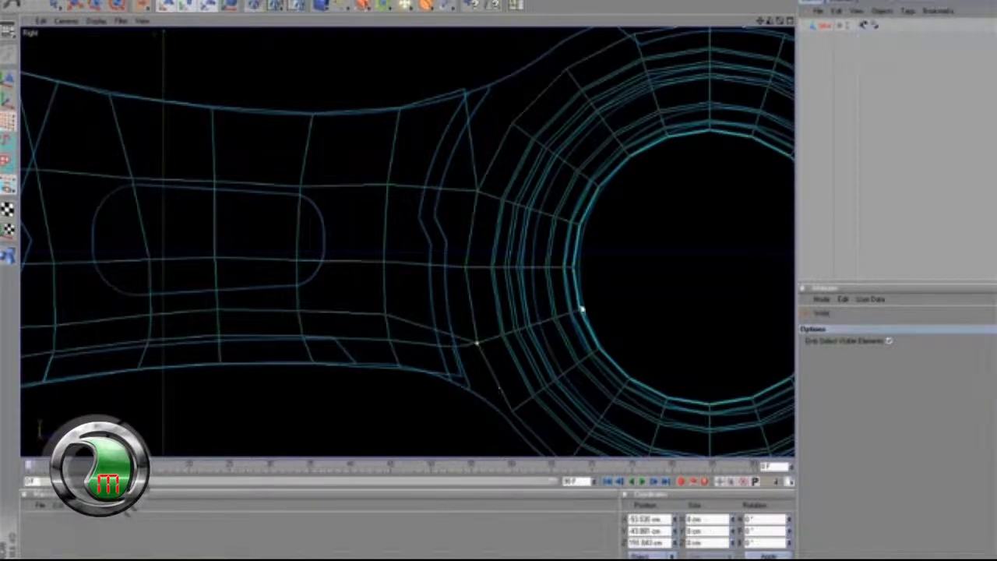
- Try to weld the body's remaining lower end points together onto the next lower ring point
left_click_drag(760, 22, 533, 228)
left_click_drag(770, 22, 553, 304)
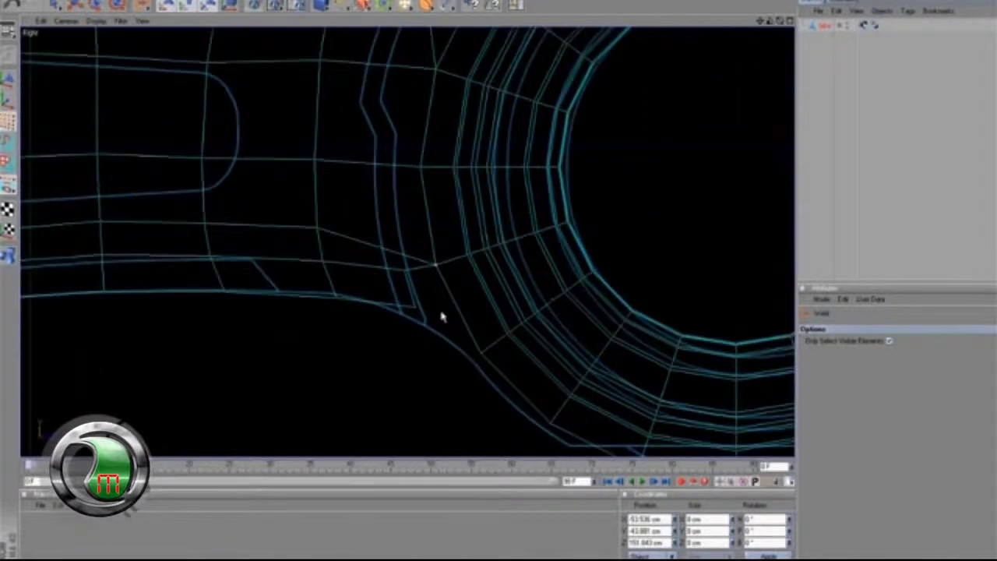
key("space")
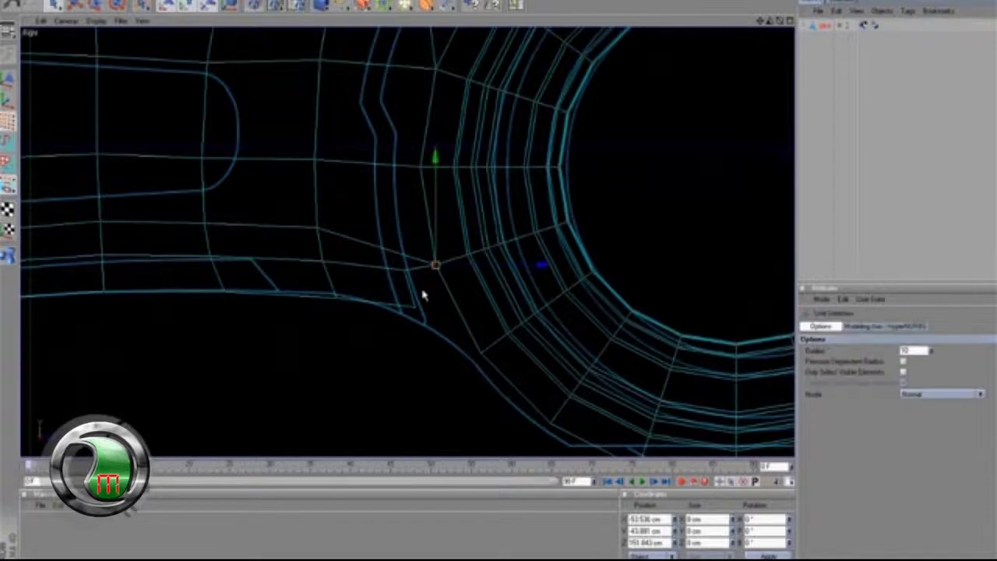
key("space")
key("space")
key("space")
left_click(480, 355)
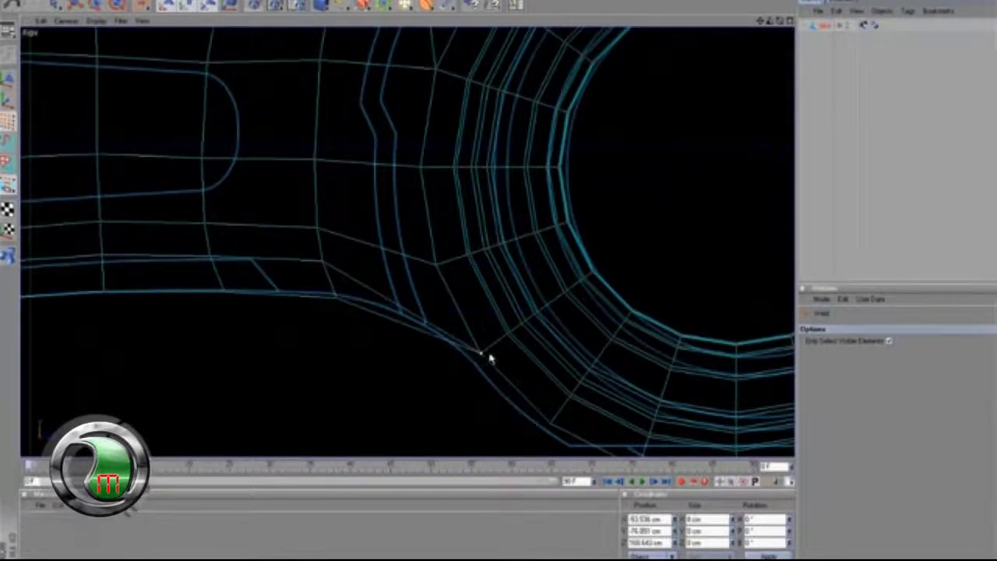
scroll(499, 358, "down", 2)
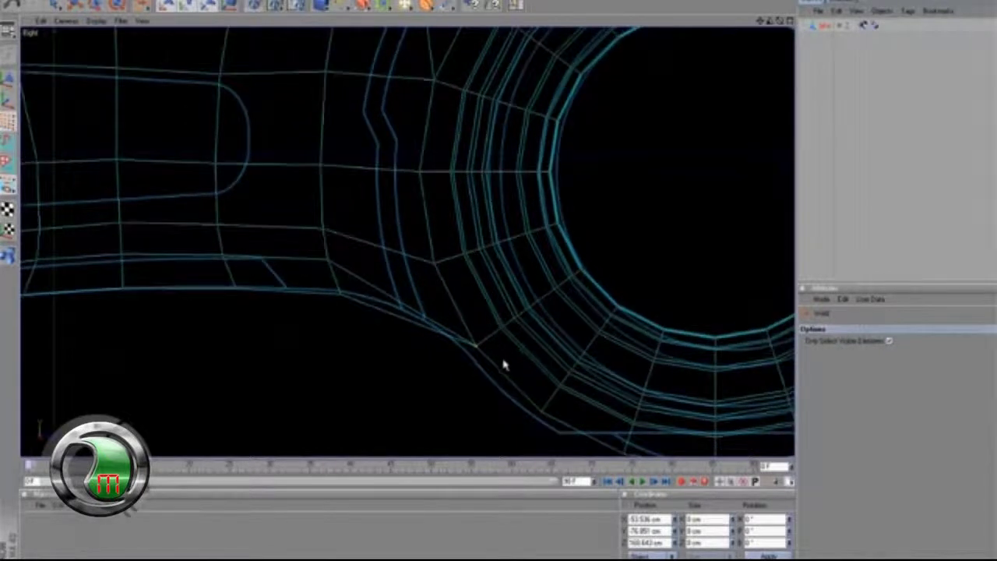
- Undo the lower weld, try welding the selection at its centre point, undo that too, and clear the selection with Live Selection
key("ctrl+z")
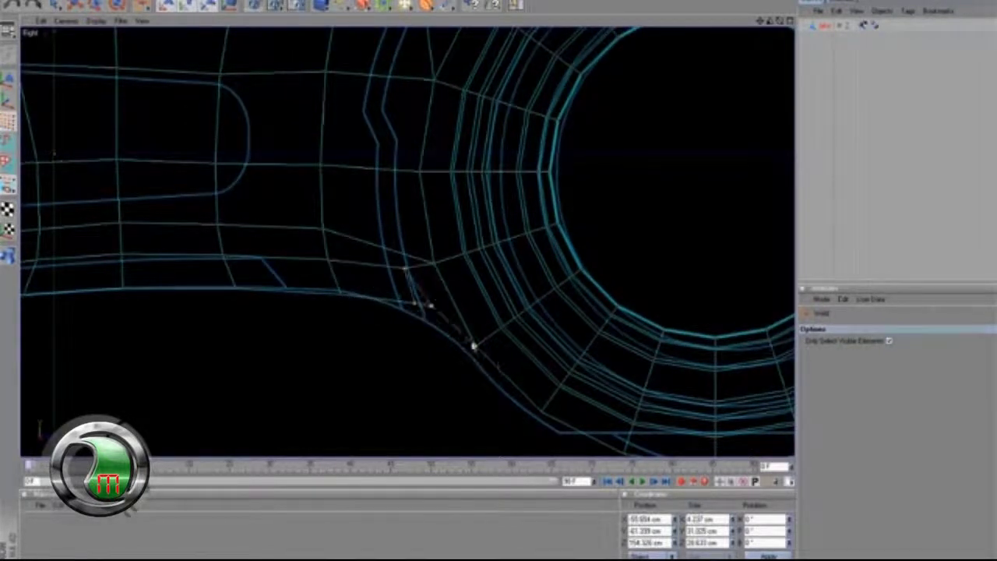
left_click(431, 307)
key("ctrl+z")
left_click(54, 5)
left_click(374, 352)
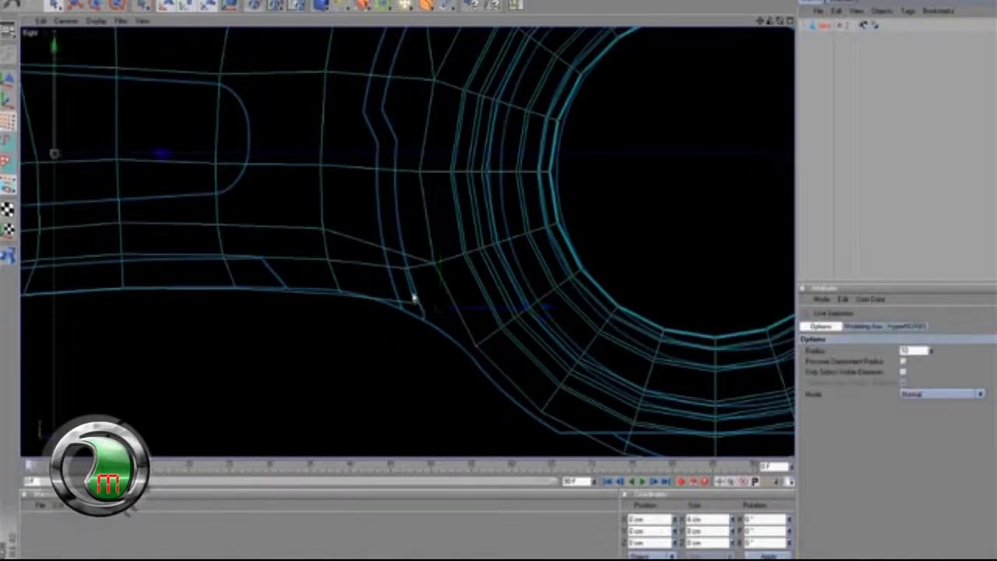
- Move the upper of the body's unwelded end points along Z toward the ring and select the point below it
left_click(405, 270)
left_click_drag(415, 271, 557, 271)
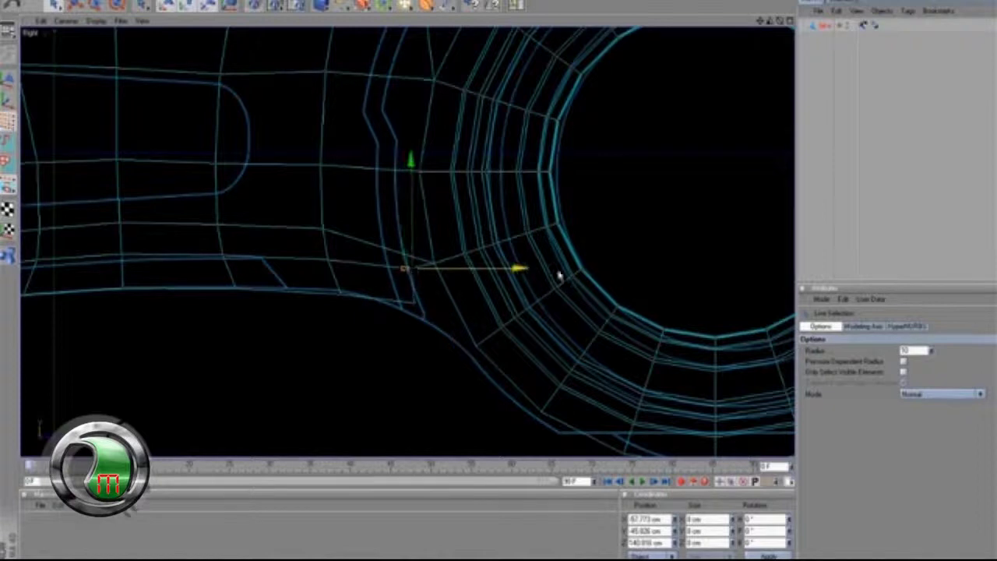
left_click(415, 301)
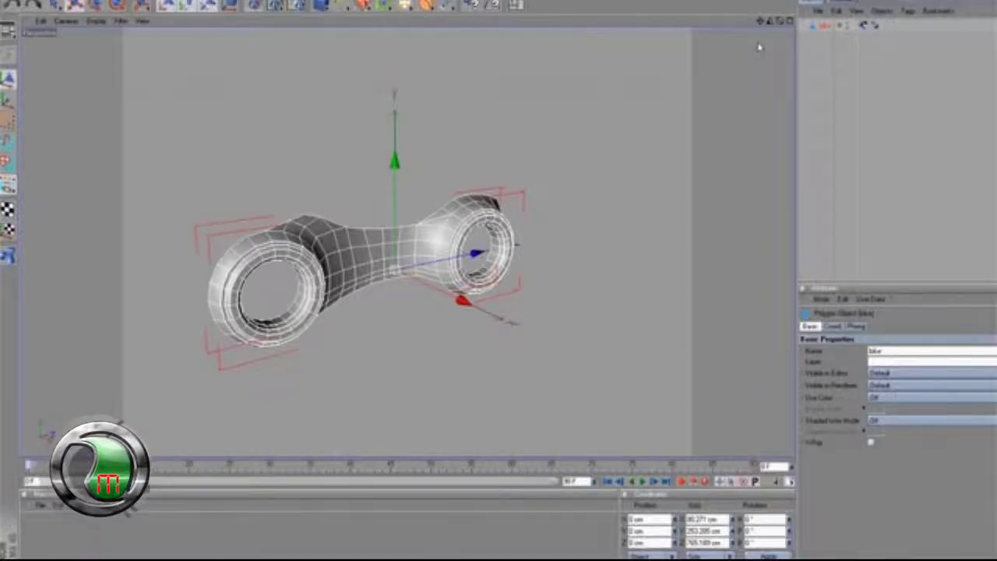
- Add a Symmetry object and place the bike mesh inside it as its child
left_click_drag(760, 21, 728, 19)
left_click_drag(562, 275, 538, 276)
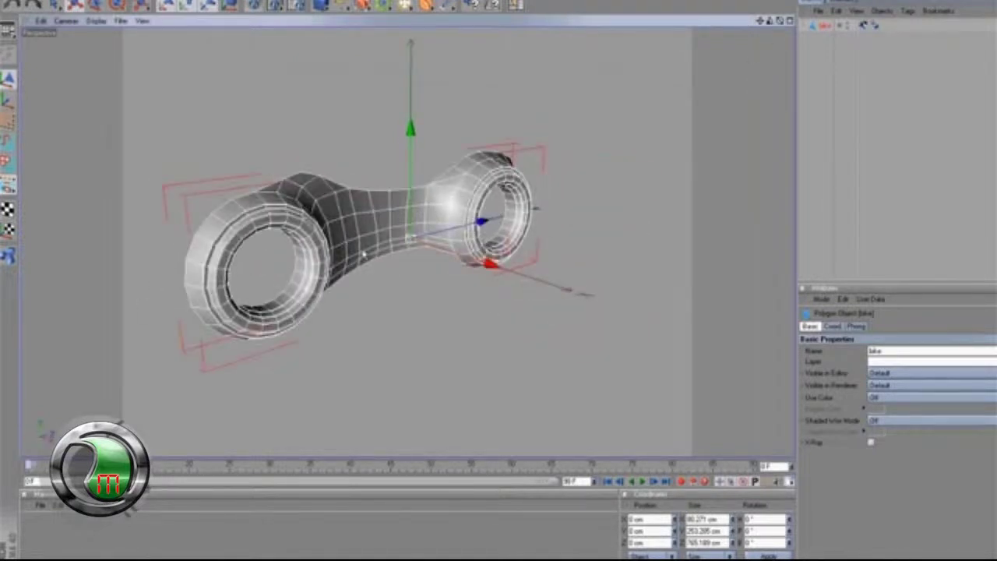
left_click_drag(760, 21, 558, 272)
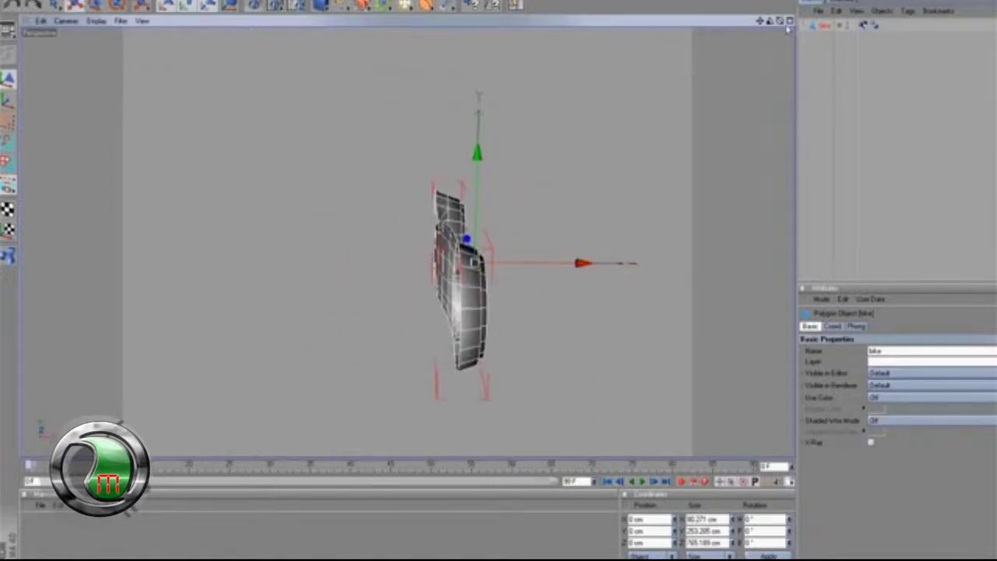
left_click_drag(780, 22, 693, 31)
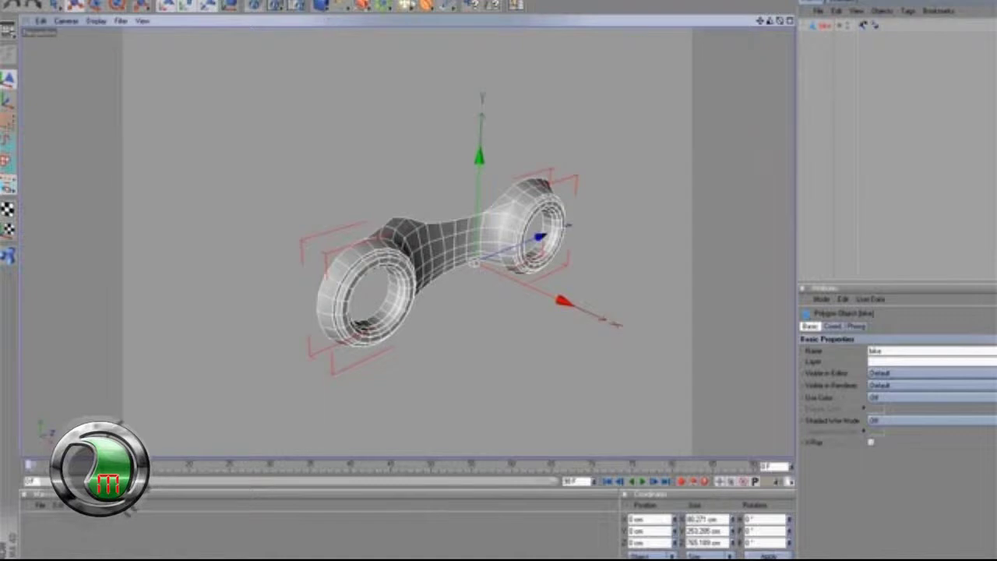
left_click(384, 4)
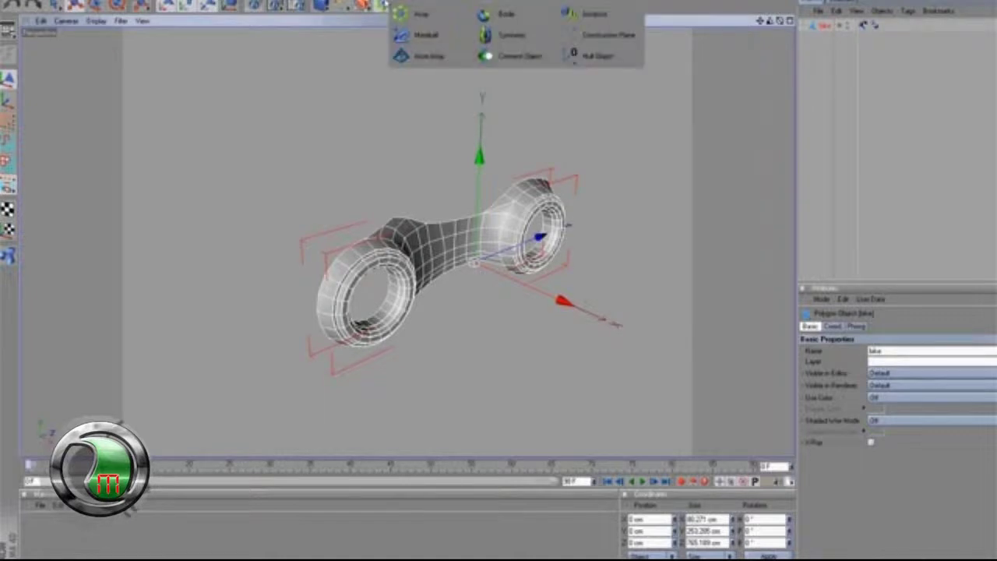
left_click(510, 36)
left_click(832, 39)
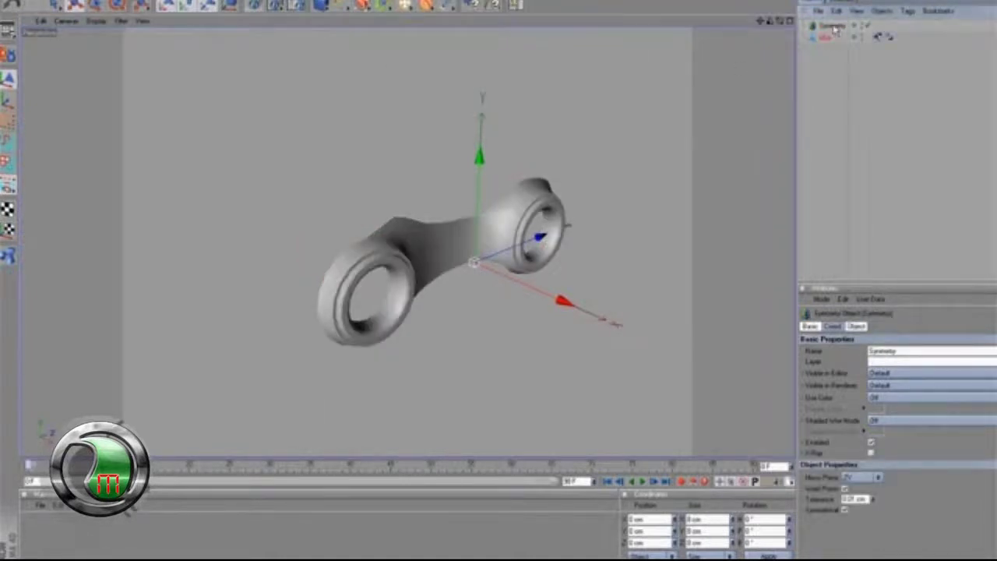
left_click_drag(835, 29, 781, 165)
left_click(837, 40)
- Move the bike mesh along X to about 113 cm to space the two mirrored halves apart
scroll(579, 279, "up", 2)
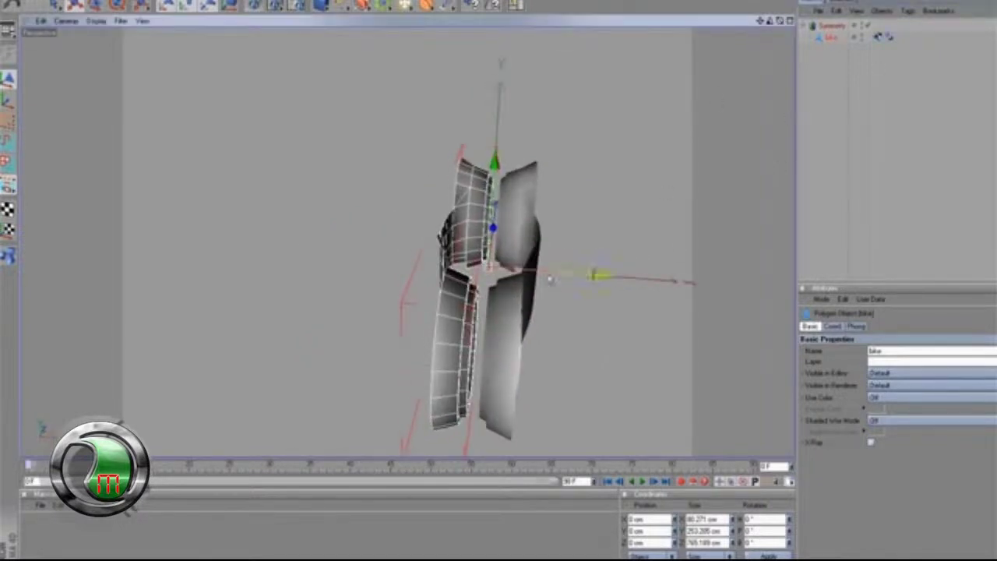
mouse_move(549, 279)
left_mouse_down()
mouse_move(540, 278)
mouse_move(557, 275)
left_mouse_up()
scroll(618, 258, "down", 3)
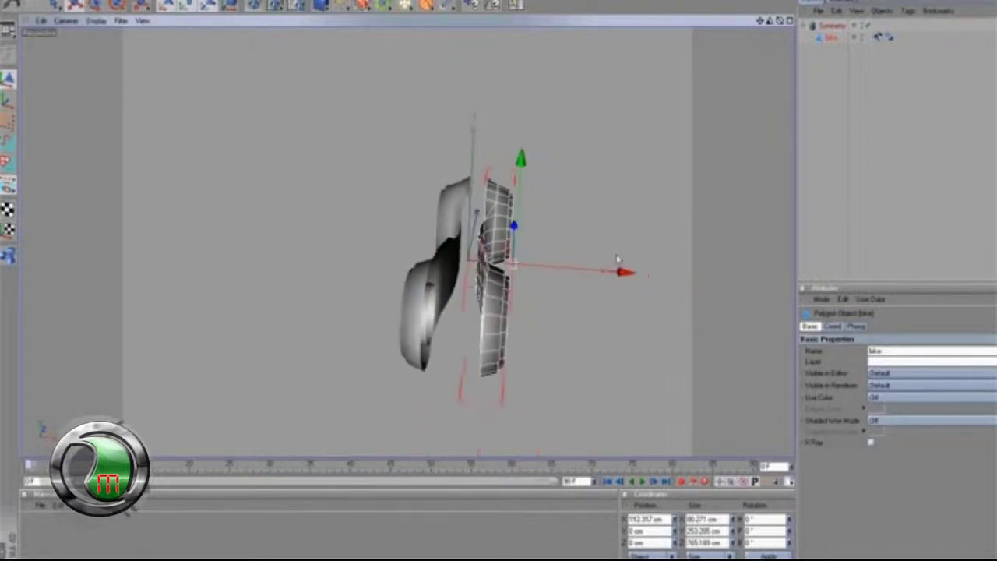
left_click_drag(618, 258, 559, 275, "alt")
scroll(730, 134, "up", 3)
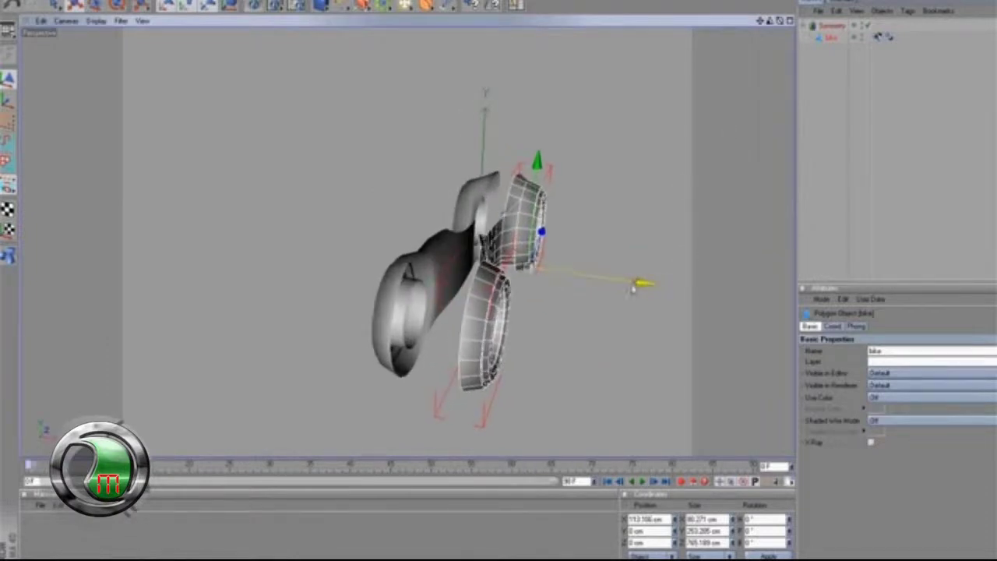
- Add a Tube primitive to the scene and keep it selected
left_click_drag(780, 22, 558, 272)
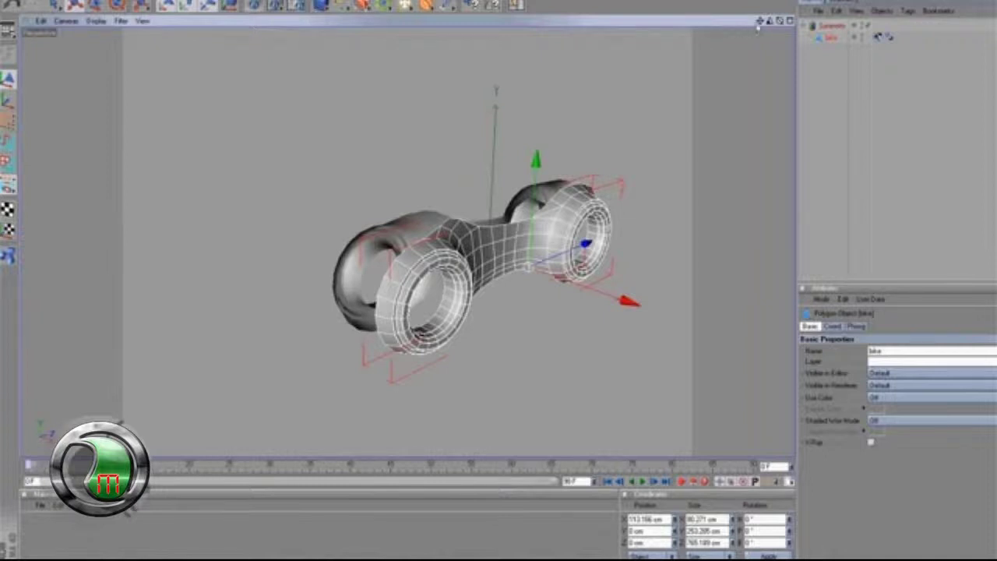
left_click_drag(760, 22, 715, 23)
left_click(320, 5)
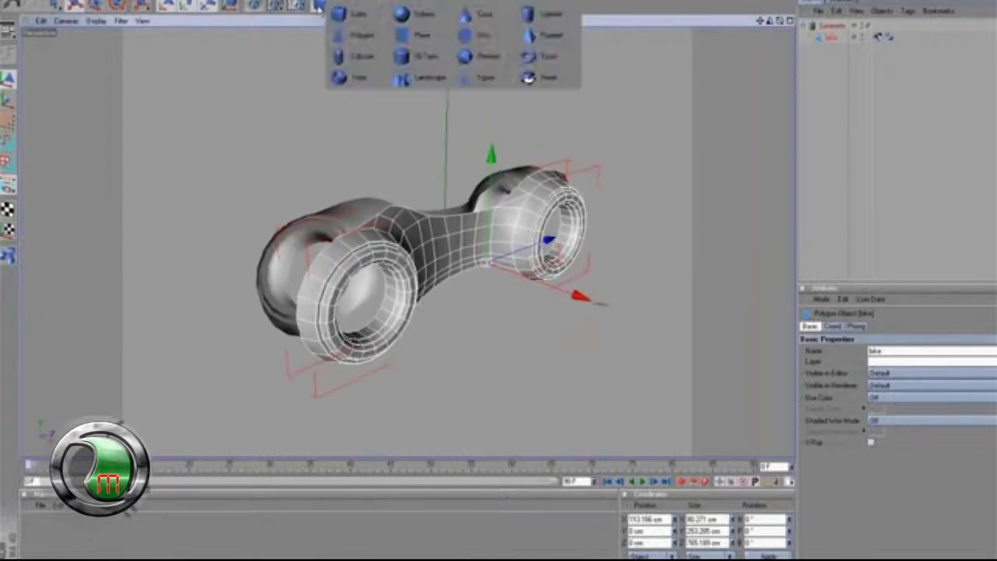
left_click(359, 77)
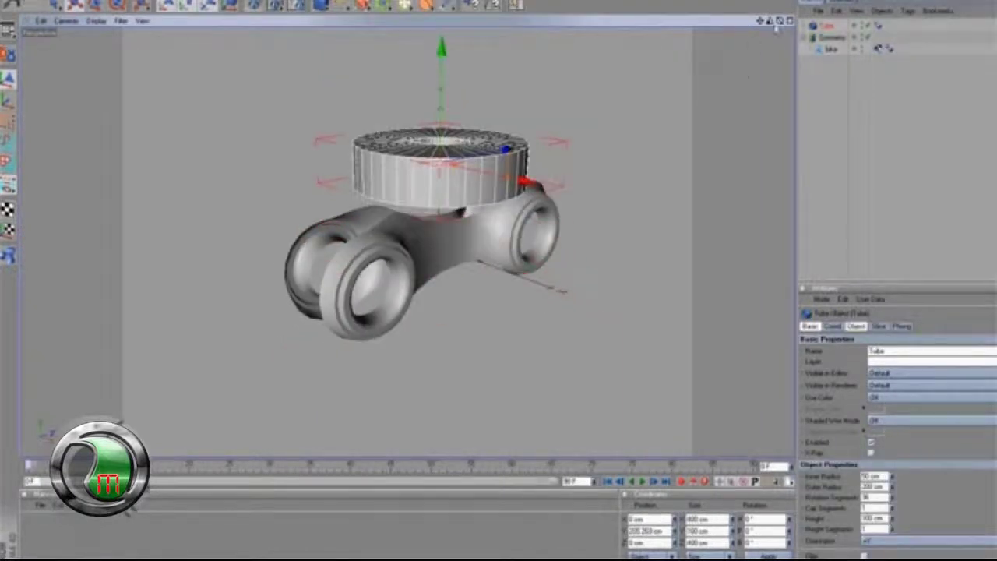
left_click_drag(779, 21, 781, 43)
left_click_drag(554, 265, 558, 271, "alt")
left_click(827, 28)
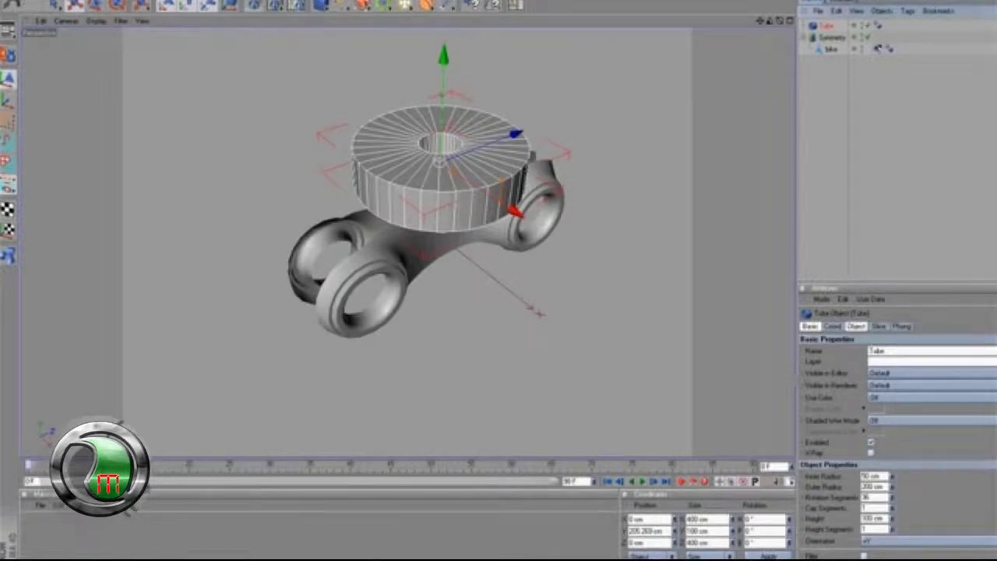
- Enable the tube's fillet and resize it to an inner radius of about 117 cm and a height of about 139 cm
left_click_drag(795, 380, 716, 381)
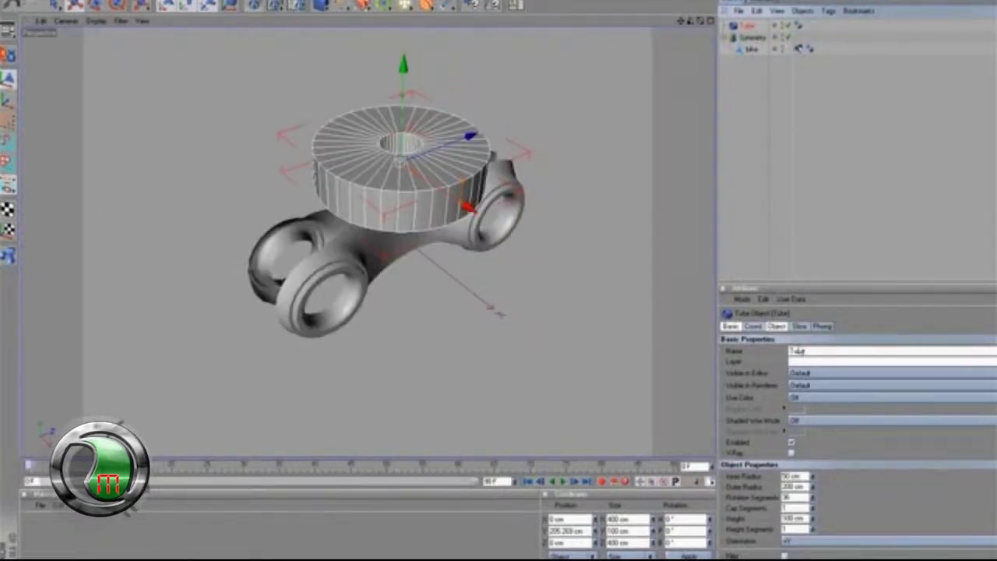
left_click(777, 326)
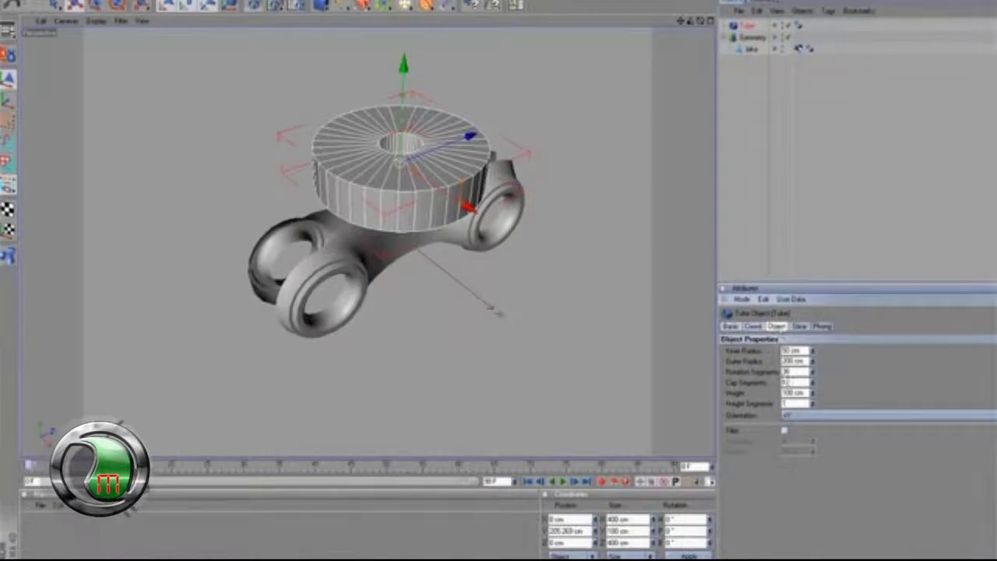
left_click(785, 433)
scroll(499, 258, "up", 2)
left_click_drag(437, 184, 558, 275)
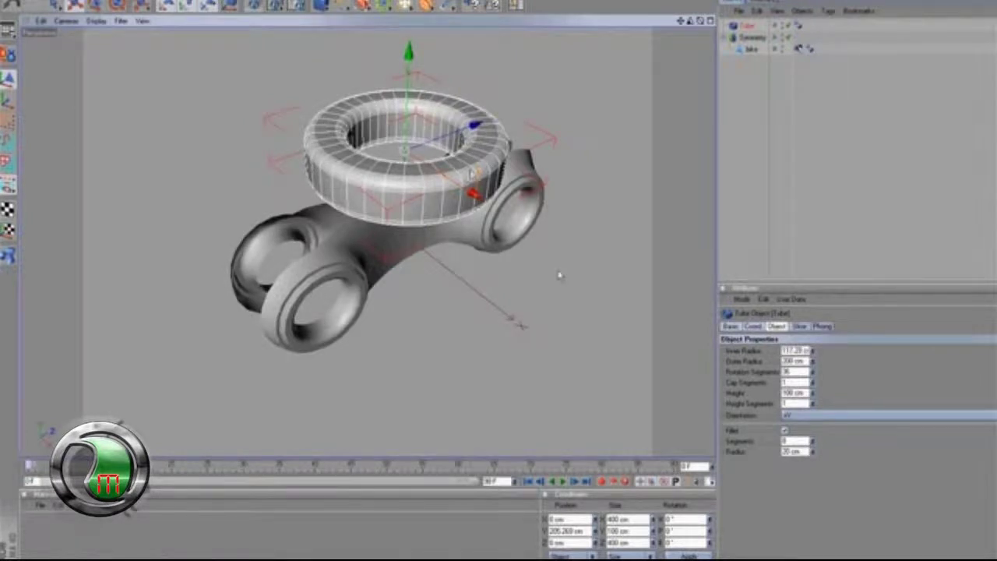
left_click_drag(474, 171, 479, 163)
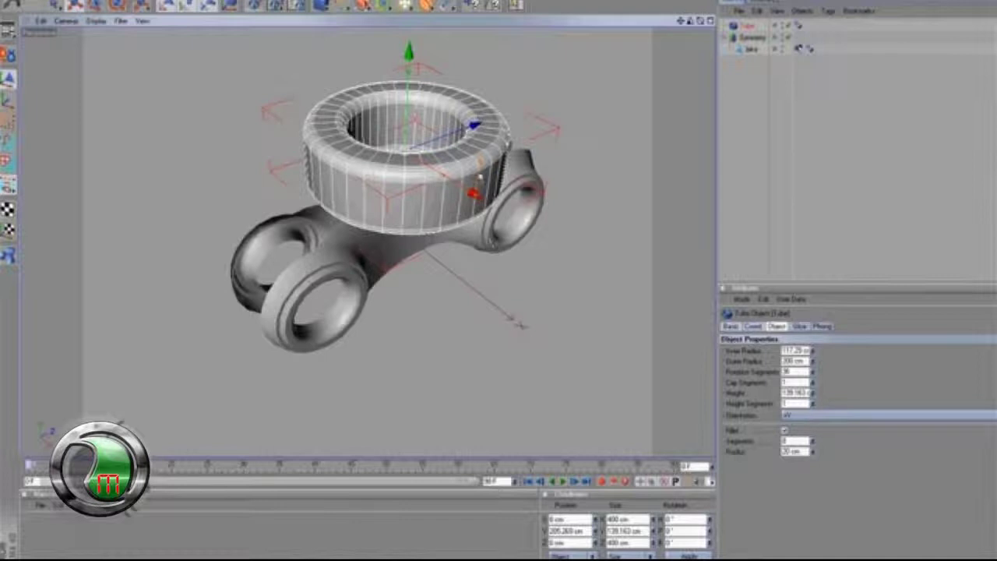
- Reduce the tube's inner radius to about 116 cm and set its fillet radius to 24 cm with 8 fillet segments
left_click_drag(552, 276, 557, 282, "alt")
middle_click_drag(559, 276, 546, 299, "alt")
right_click_drag(558, 276, 582, 275, "alt")
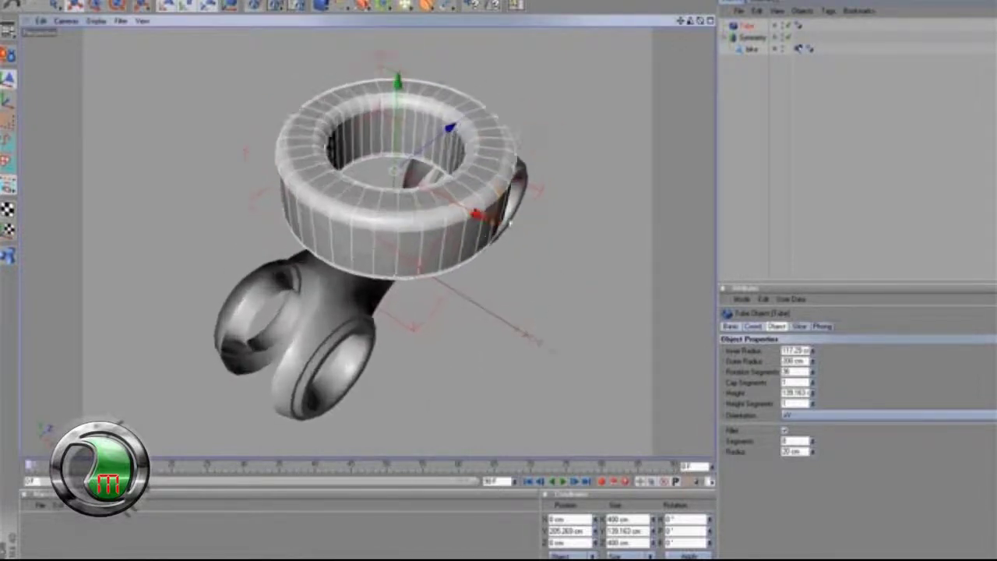
left_click_drag(452, 202, 451, 201)
left_click_drag(813, 442, 814, 457)
left_click(812, 444)
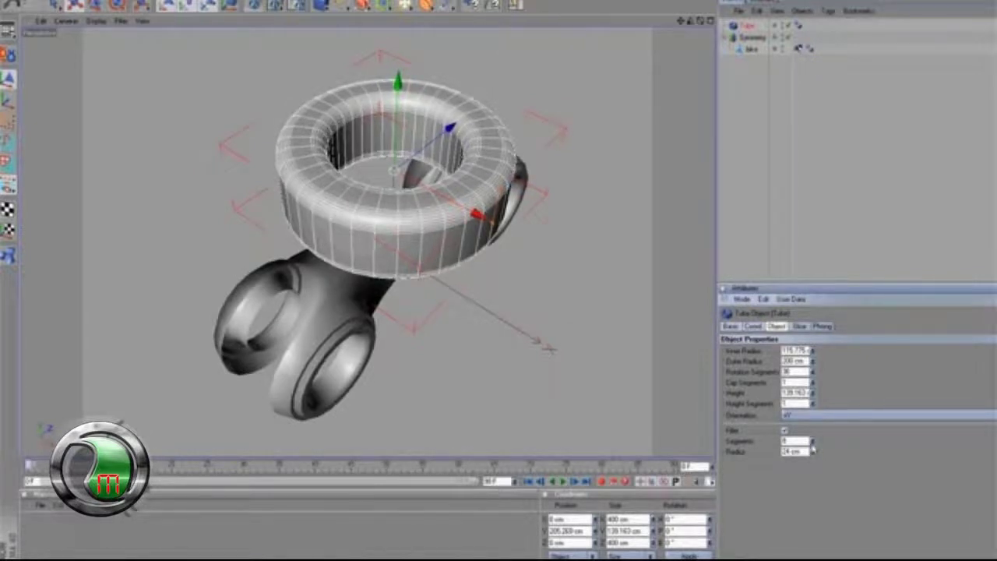
left_click(812, 443)
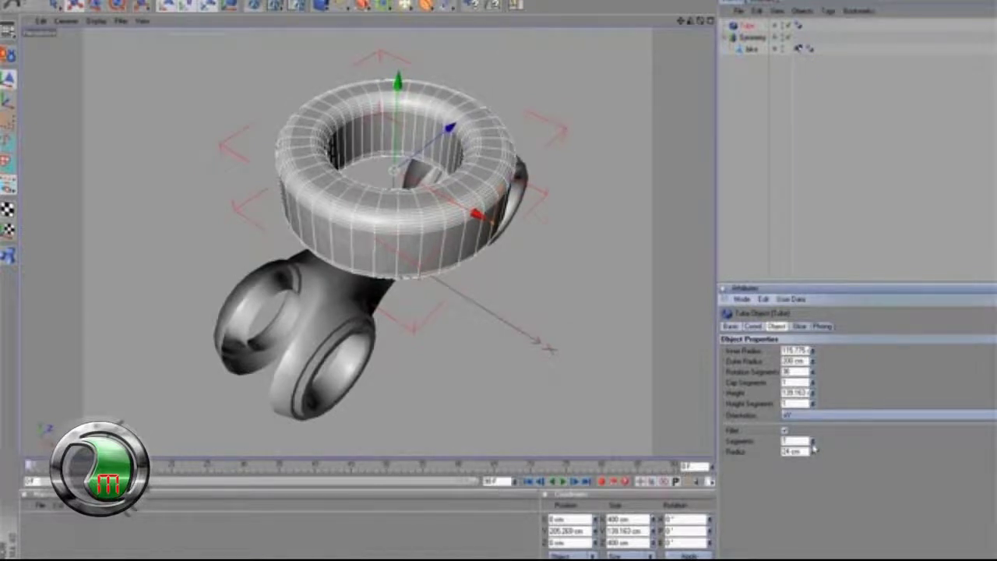
left_click(661, 349)
left_click(483, 197)
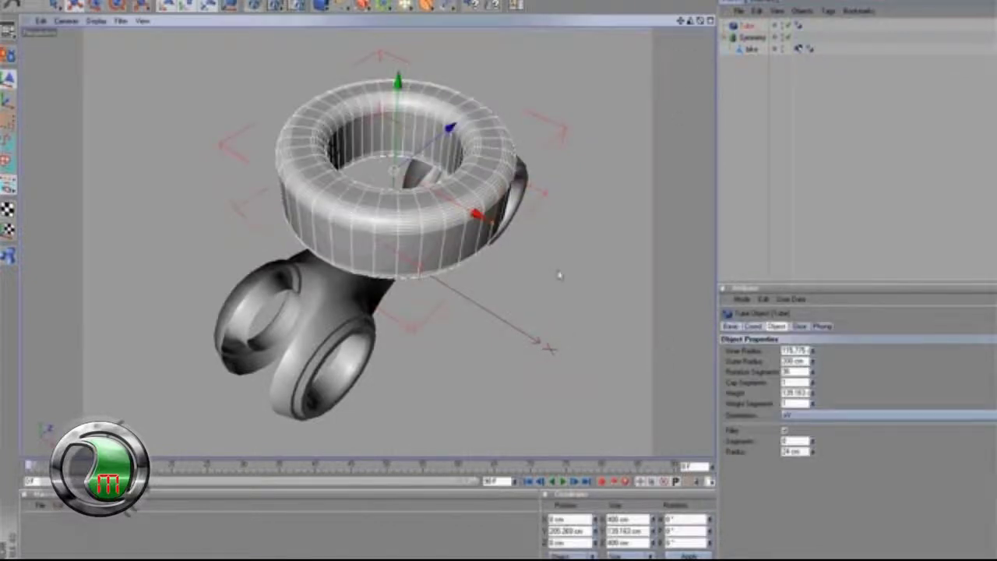
- Set the tube's height segments to 10
left_click_drag(558, 275, 701, 66)
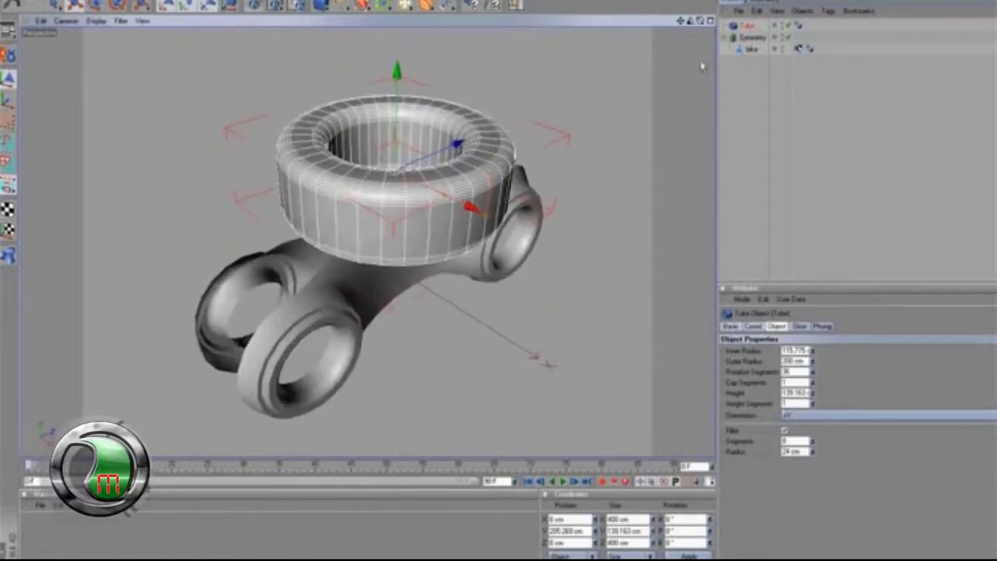
left_click(813, 402)
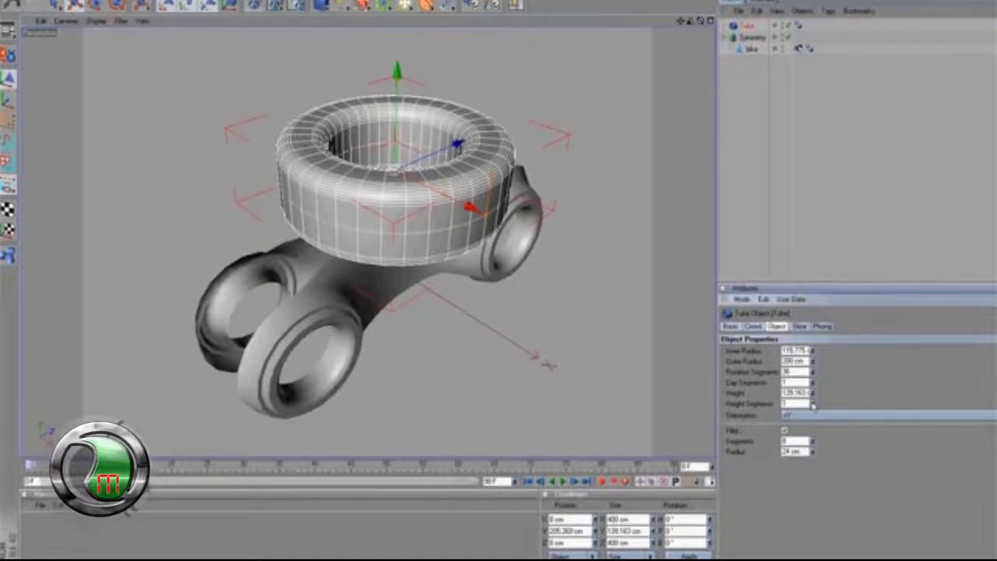
left_click(813, 402)
left_click(812, 402)
left_click(812, 403)
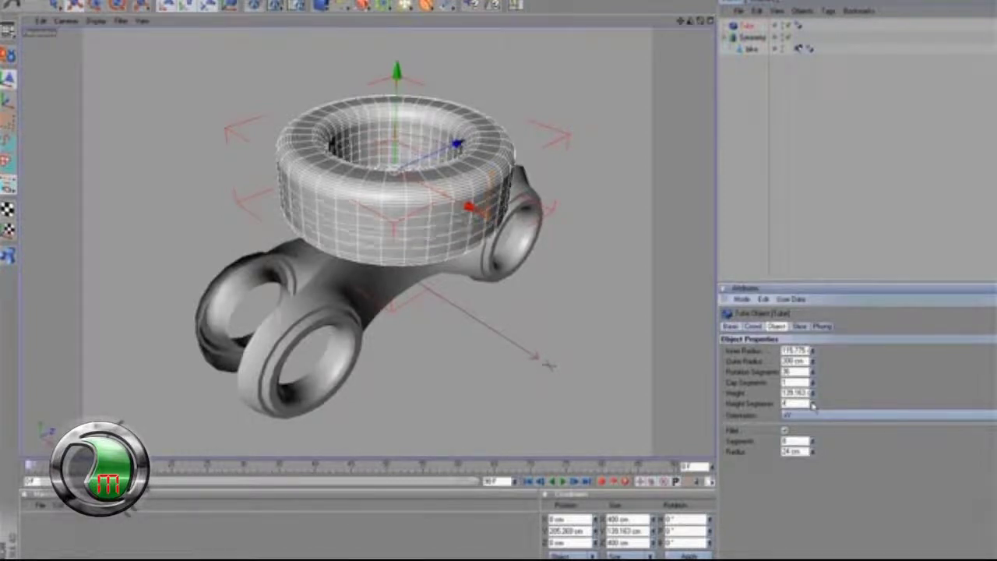
left_click(813, 402)
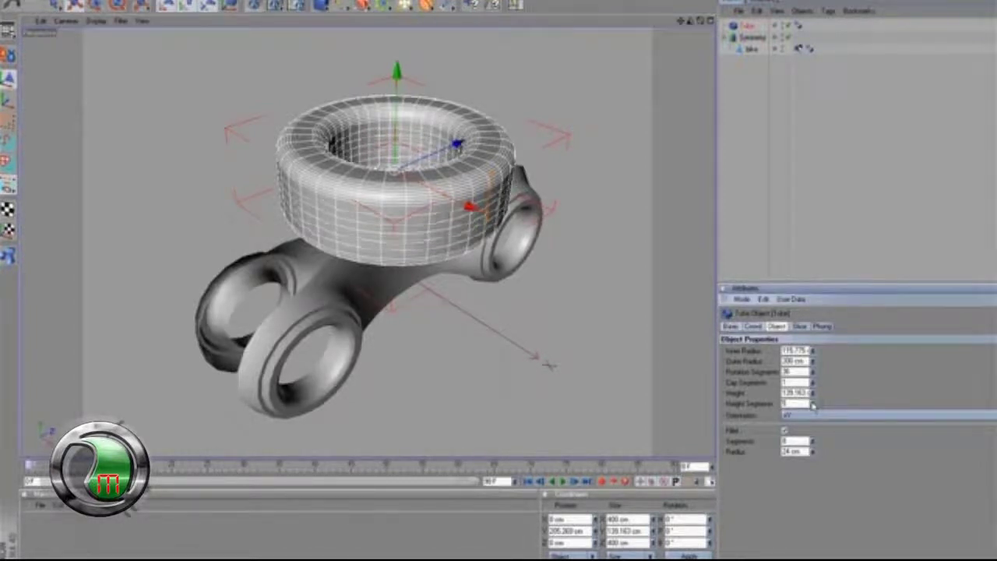
left_click(812, 403)
left_click(812, 403)
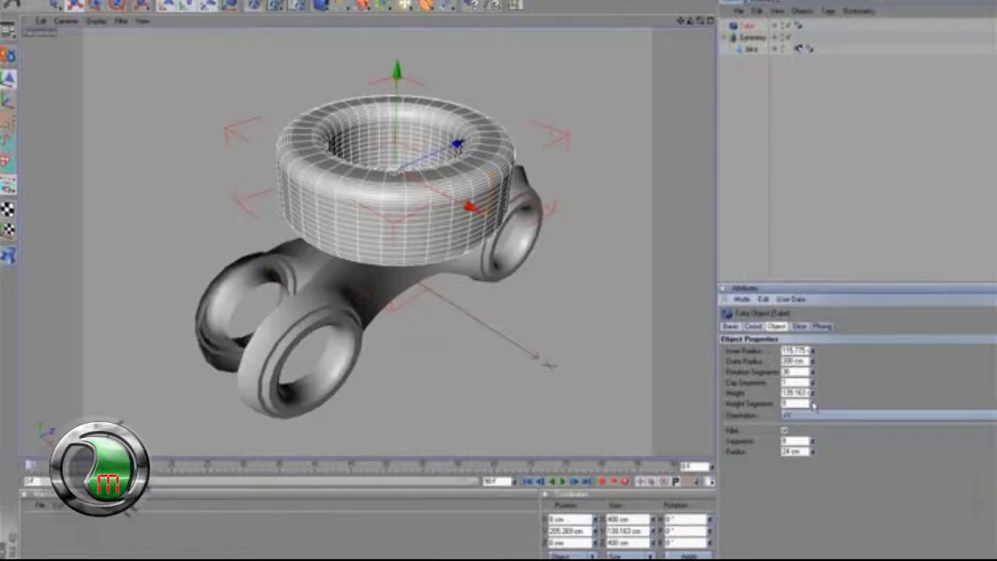
left_click(812, 403)
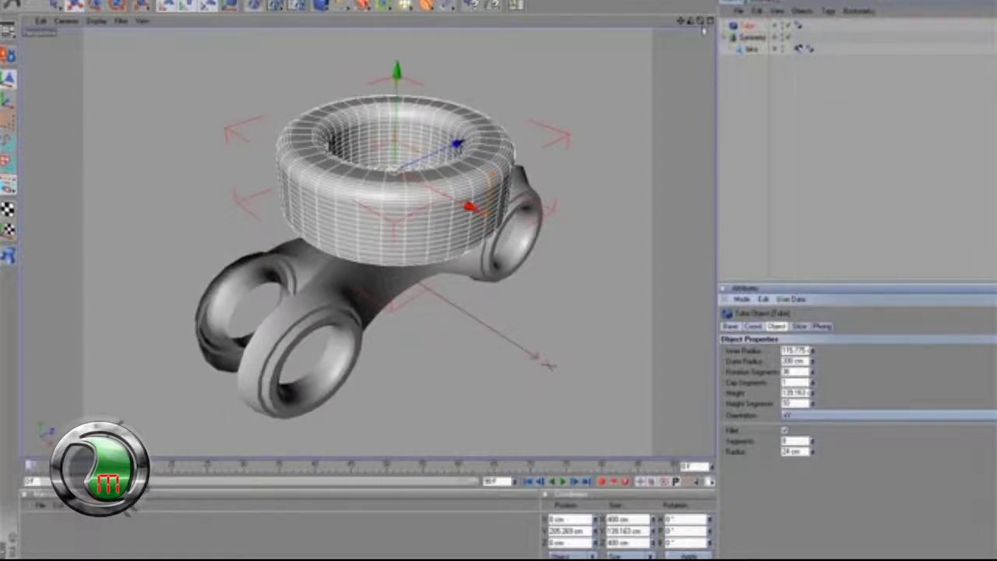
- Rotate the tube to a 90° bank so it stands upright, facing the same way as the part's rings
left_click_drag(701, 22, 556, 272)
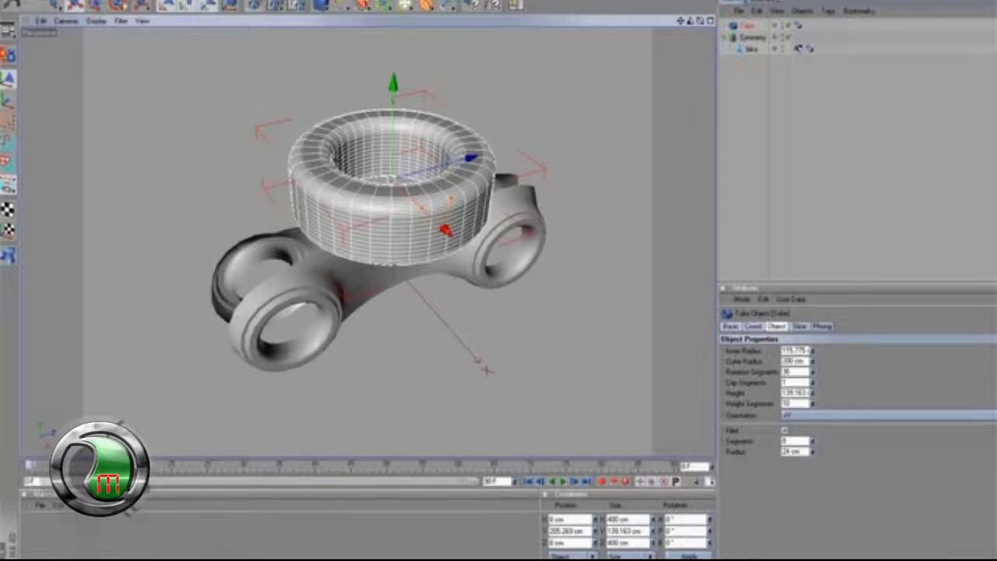
key("r")
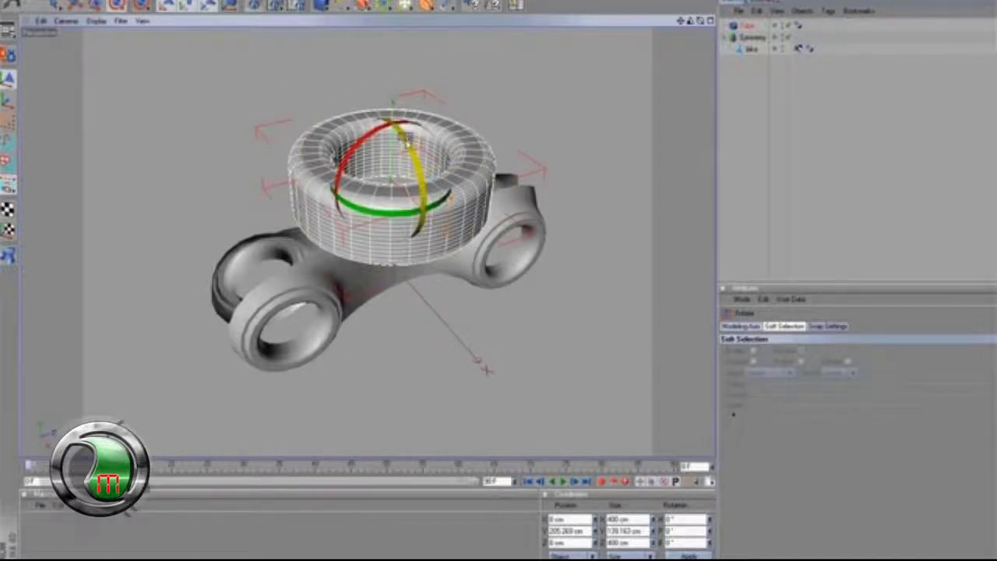
left_click_drag(405, 139, 402, 140)
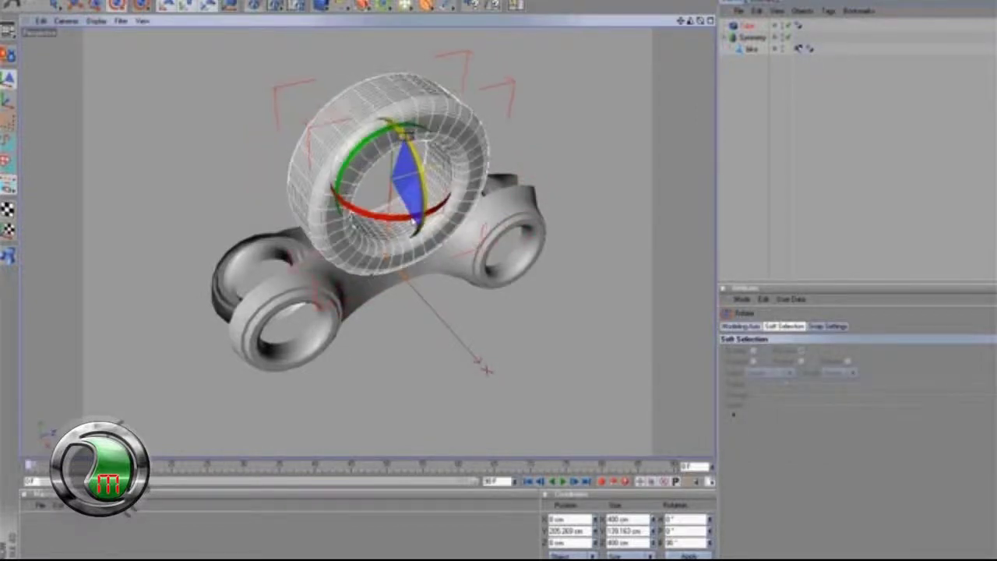
left_click_drag(414, 220, 404, 137)
- Move the tube between the larger pair of mirrored rings, at about Y -33 cm and Z -261 cm
left_click(74, 6)
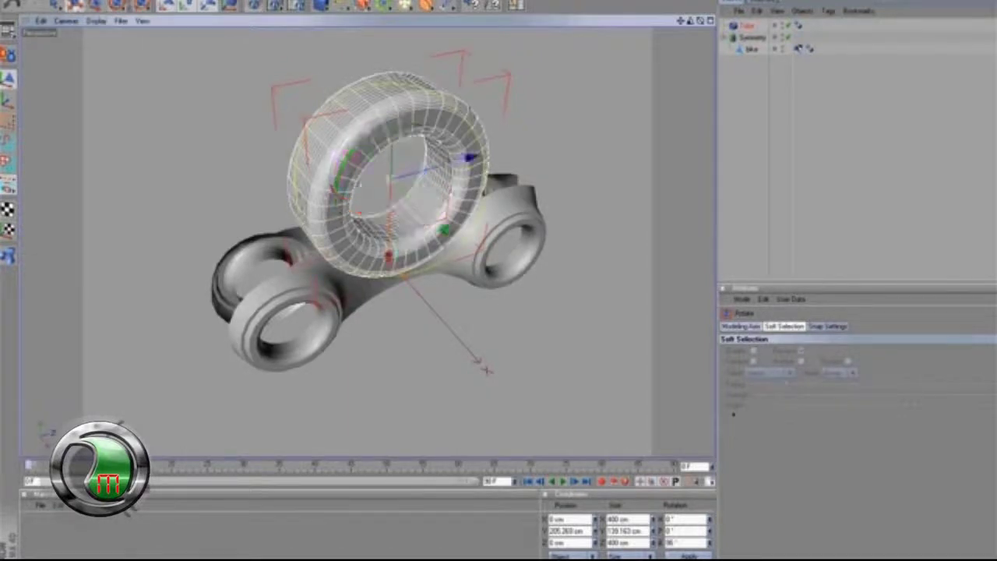
left_click_drag(558, 275, 452, 315)
key("ctrl+z")
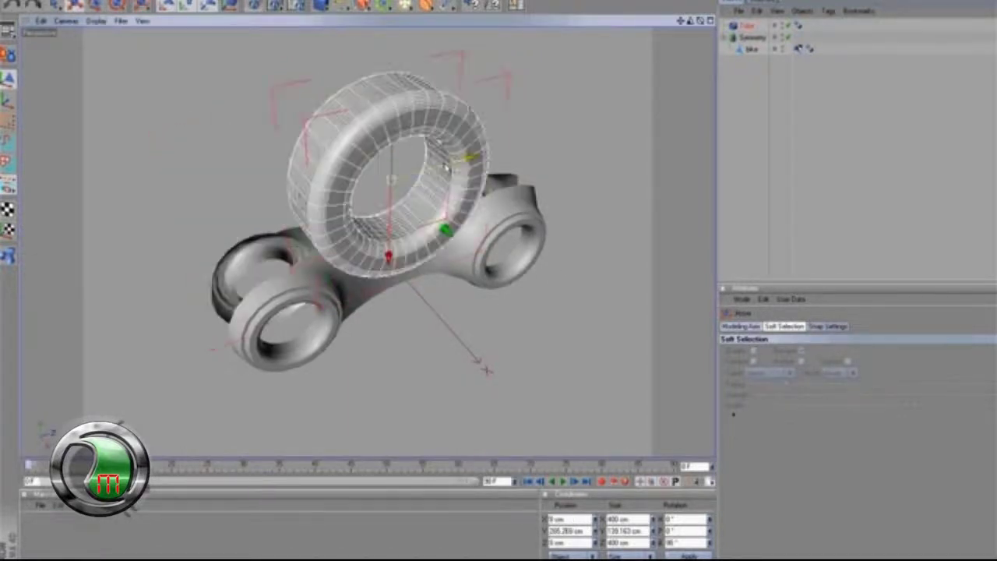
left_click_drag(470, 156, 355, 190)
left_click_drag(276, 288, 285, 373)
- Scale the tube uniformly to about 305 × 106 × 305 cm to fit the gap between the mirrored rings
left_click_drag(680, 21, 445, 120)
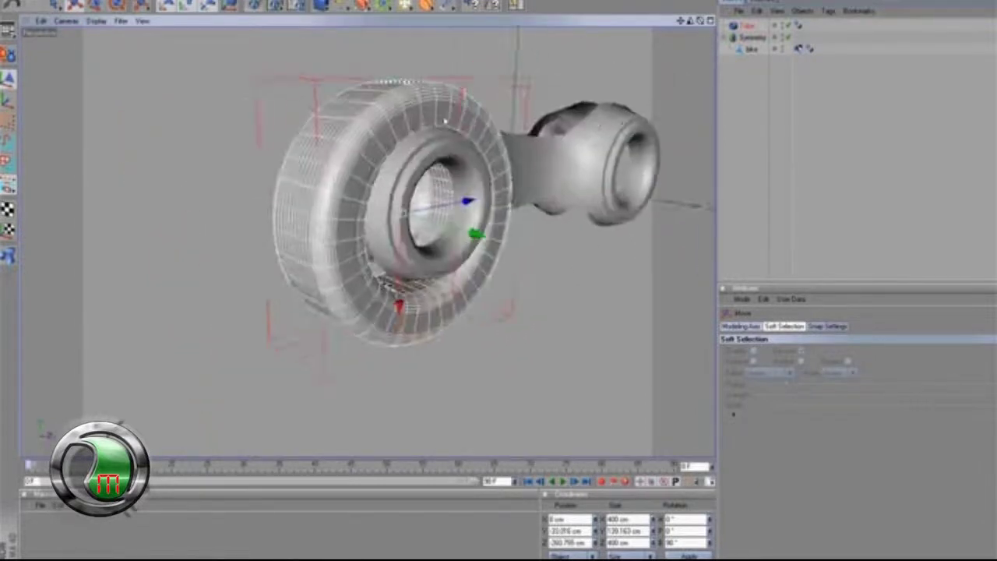
left_click(101, 9)
left_click_drag(558, 275, 654, 84)
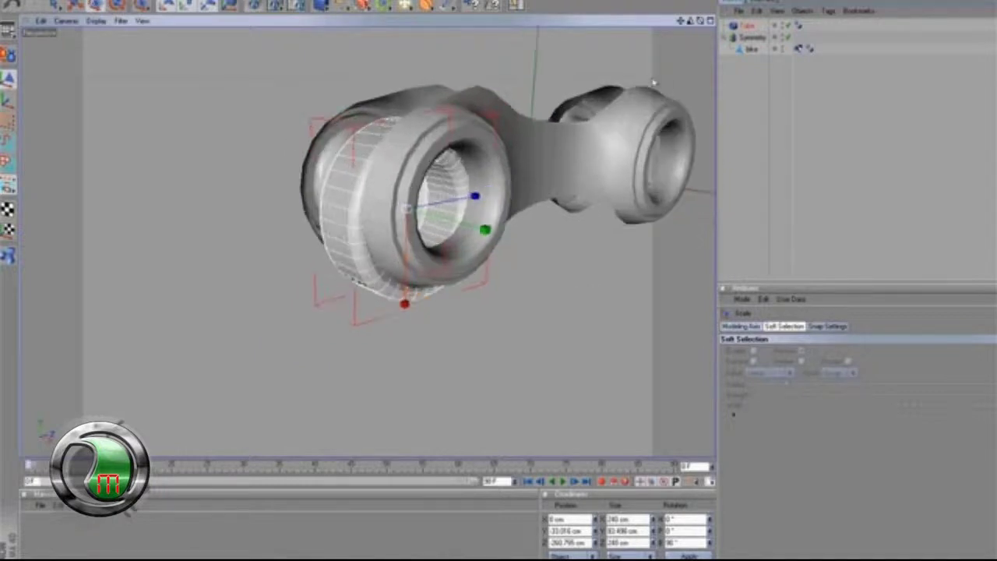
left_click_drag(558, 275, 558, 276)
left_click_drag(676, 62, 558, 275)
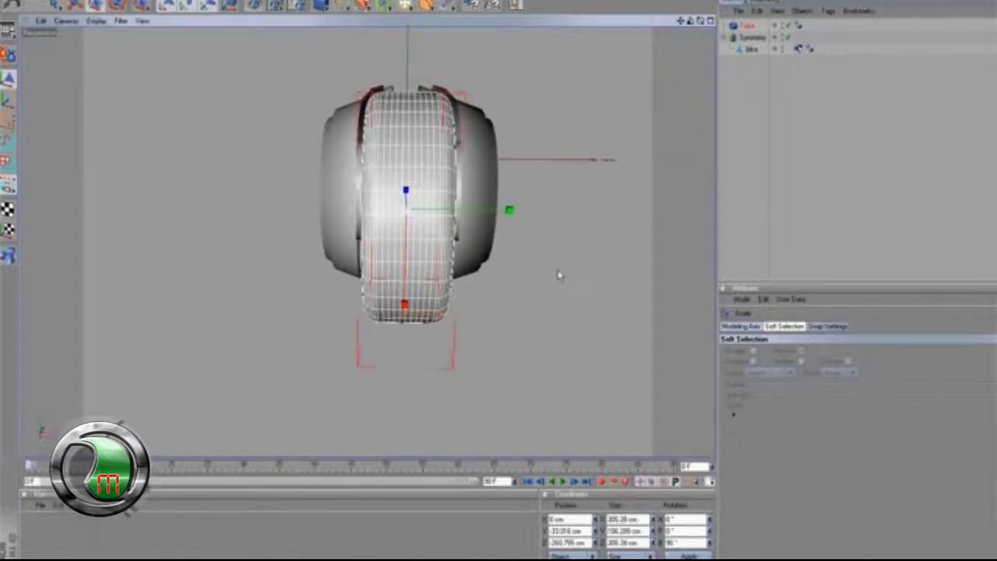
left_click_drag(701, 39, 558, 274)
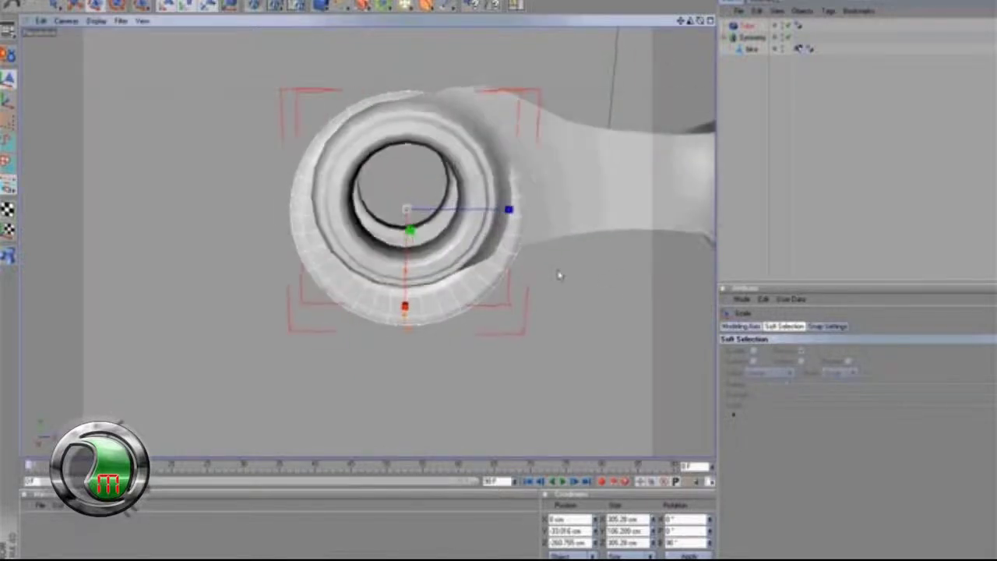
- Scale the tube uniformly to about 234 × 82 × 234 cm and move it to about Y -8 cm, concentric with the larger ring
middle_click(609, 183)
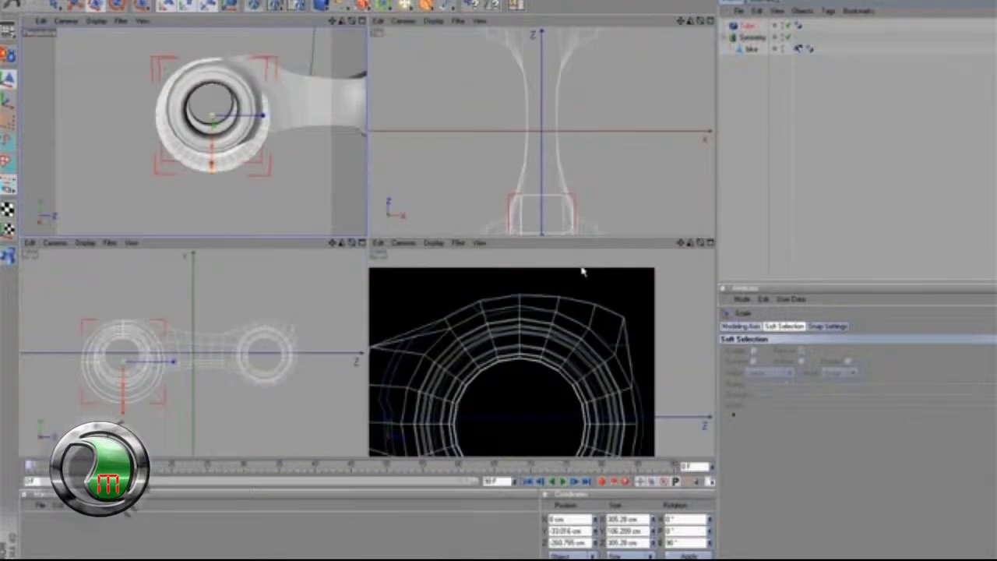
middle_click(582, 271)
left_click_drag(541, 280, 558, 275, "alt")
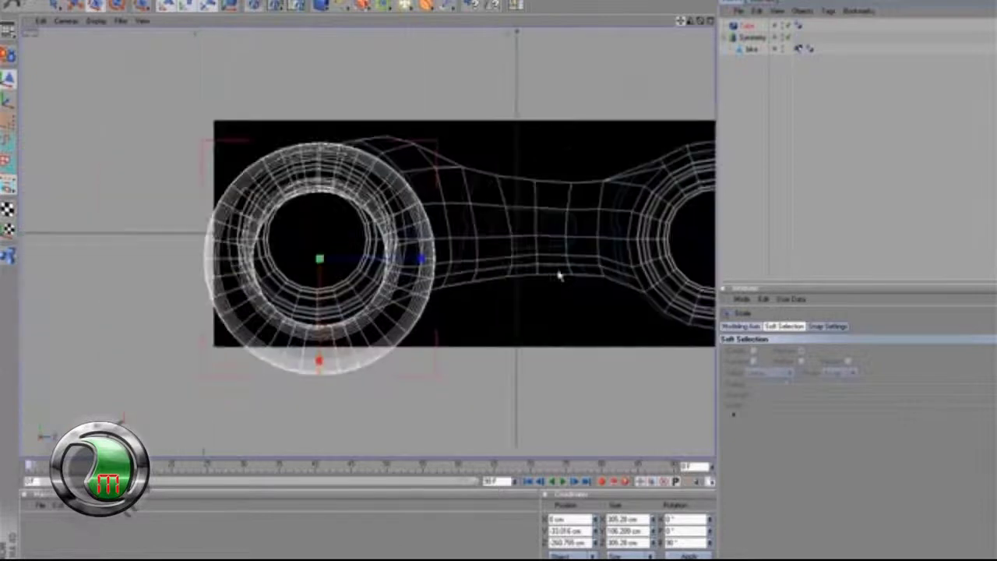
scroll(558, 275, "up", 1)
left_click_drag(492, 195, 559, 275)
scroll(558, 274, "up", 1)
key("e")
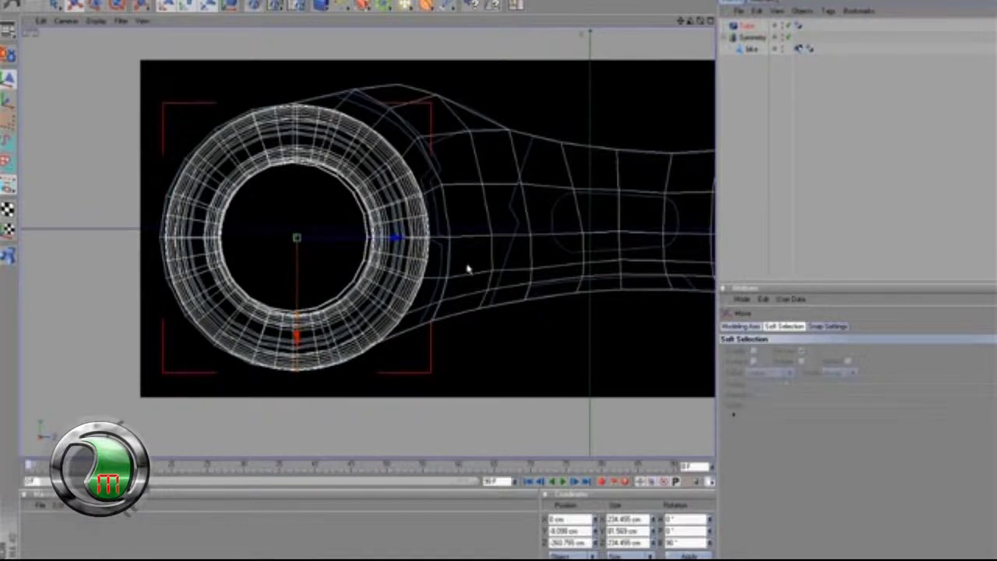
- Make the tube an editable polygon object and select six alternate polygon bands running around its outer surface
middle_click(467, 267)
middle_click(318, 207)
left_click_drag(702, 23, 562, 274)
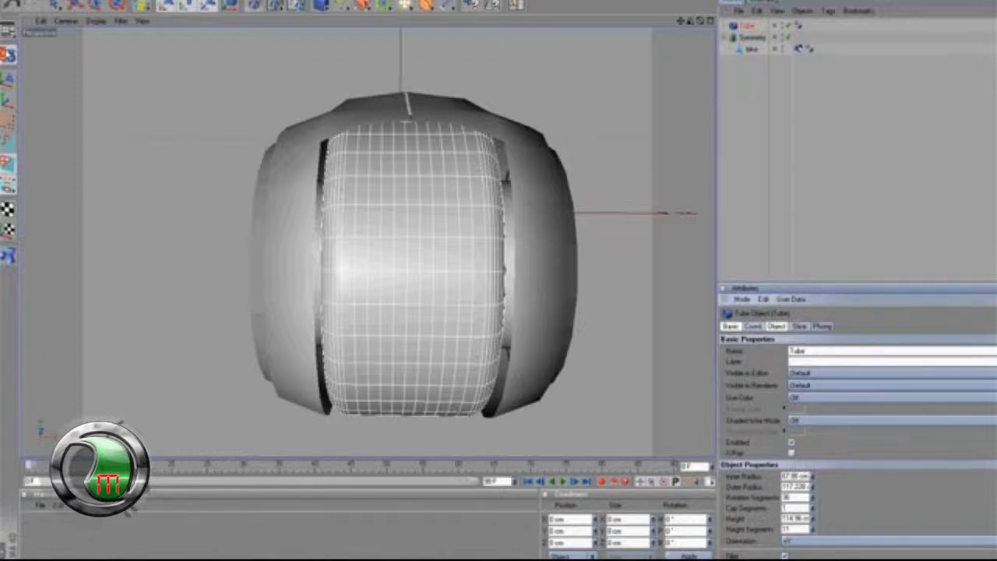
key("c")
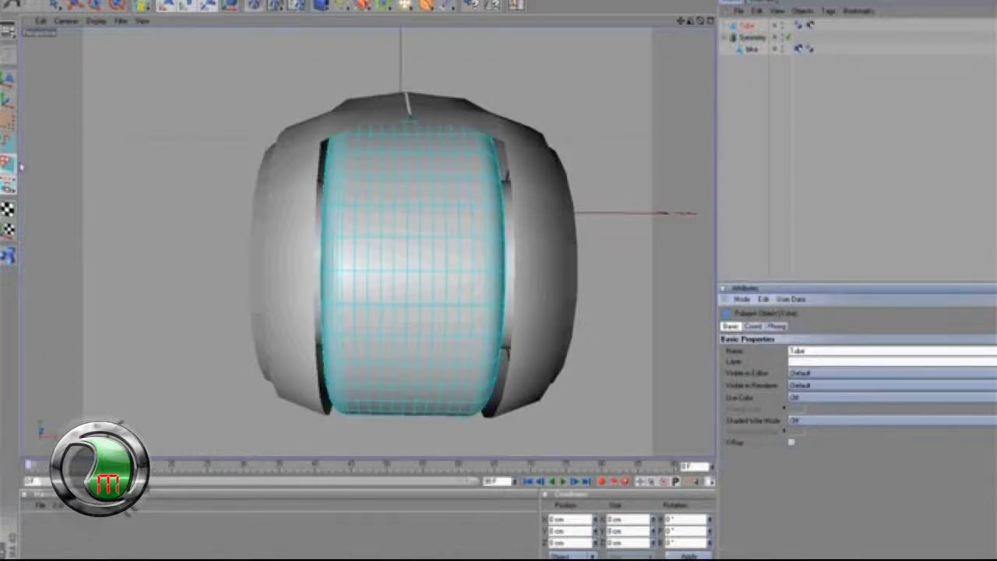
left_click(352, 183)
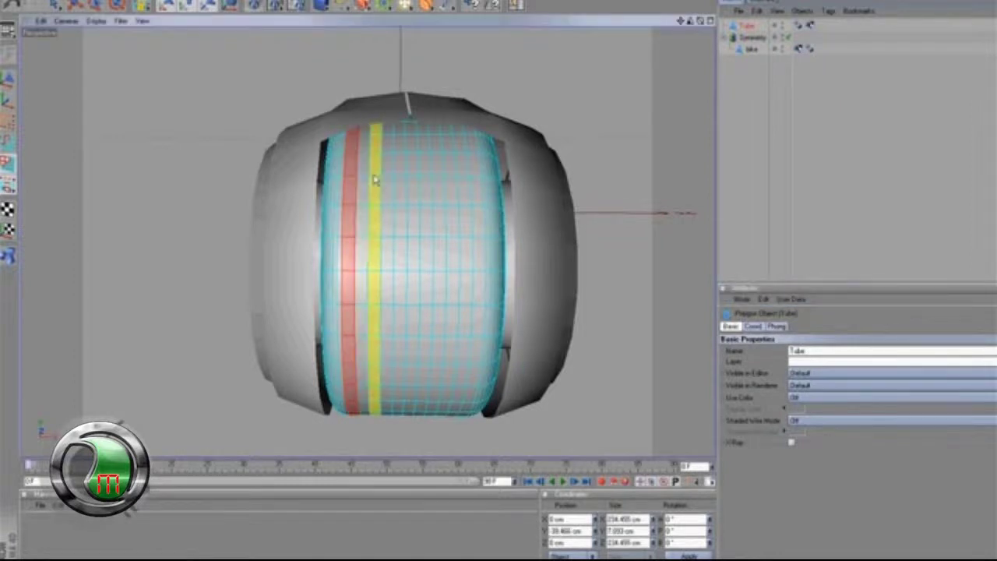
left_click(375, 167, "shift")
left_click(402, 179, "shift")
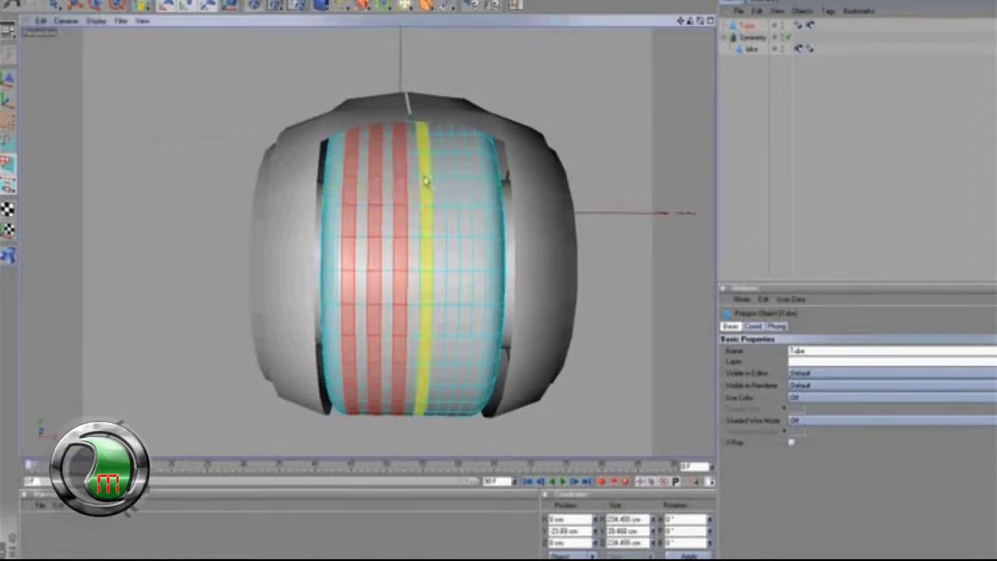
left_click(424, 179, "shift")
left_click(449, 179, "shift")
left_click(476, 180, "shift")
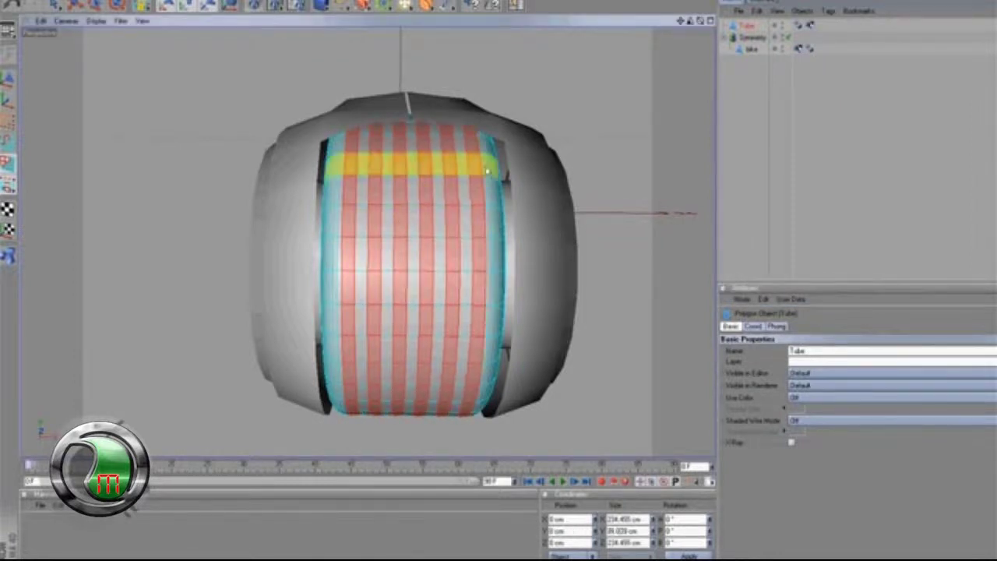
- Extrude the six selected bands of the tube inward with an offset of -2.6 cm to form grooves
left_click_drag(559, 275, 558, 277, "alt")
left_click_drag(681, 21, 679, 21)
scroll(596, 220, "up", 1)
right_click(592, 225)
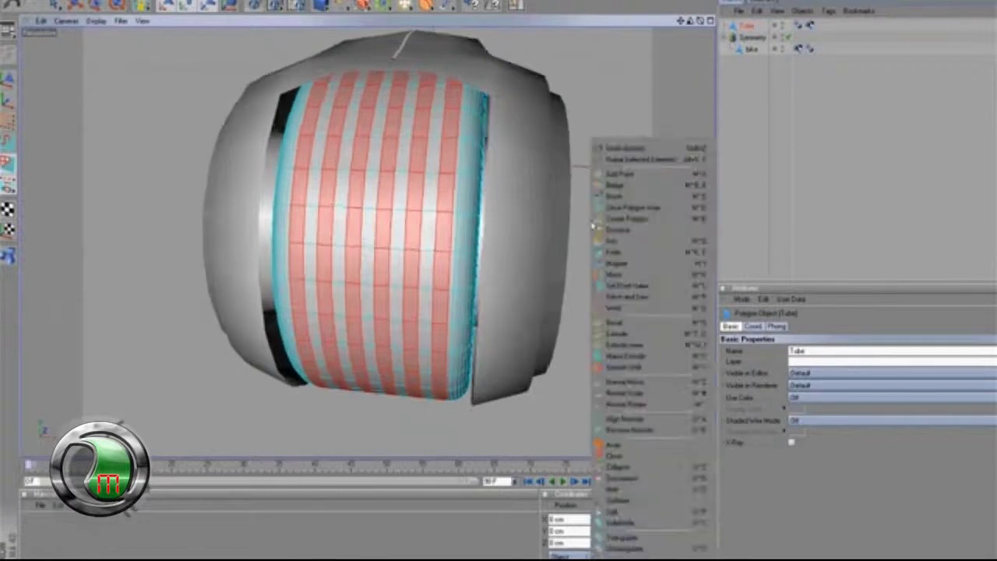
left_click(631, 336)
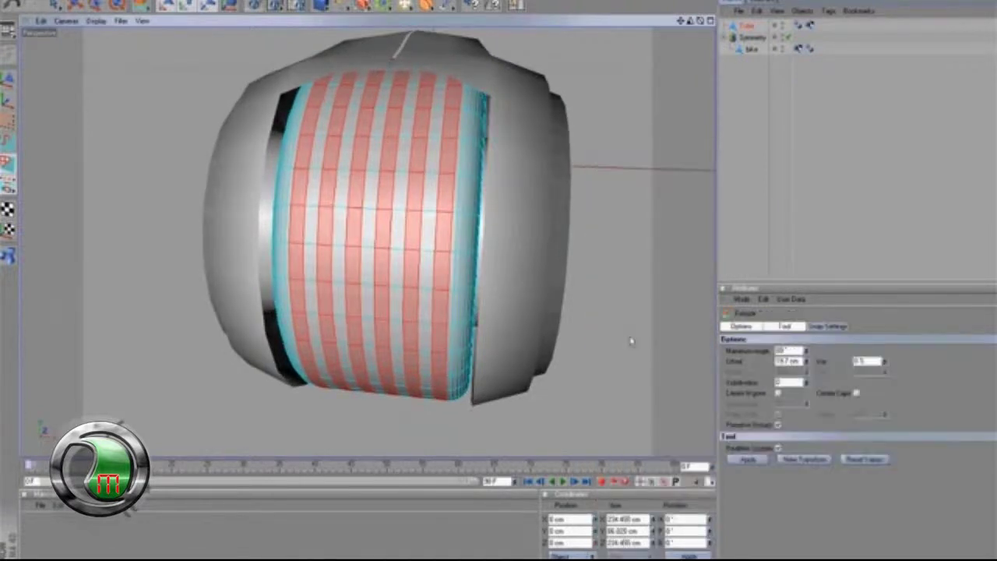
mouse_move(561, 275)
left_mouse_down("alt")
mouse_move(524, 165)
mouse_move(558, 276)
left_mouse_up("alt")
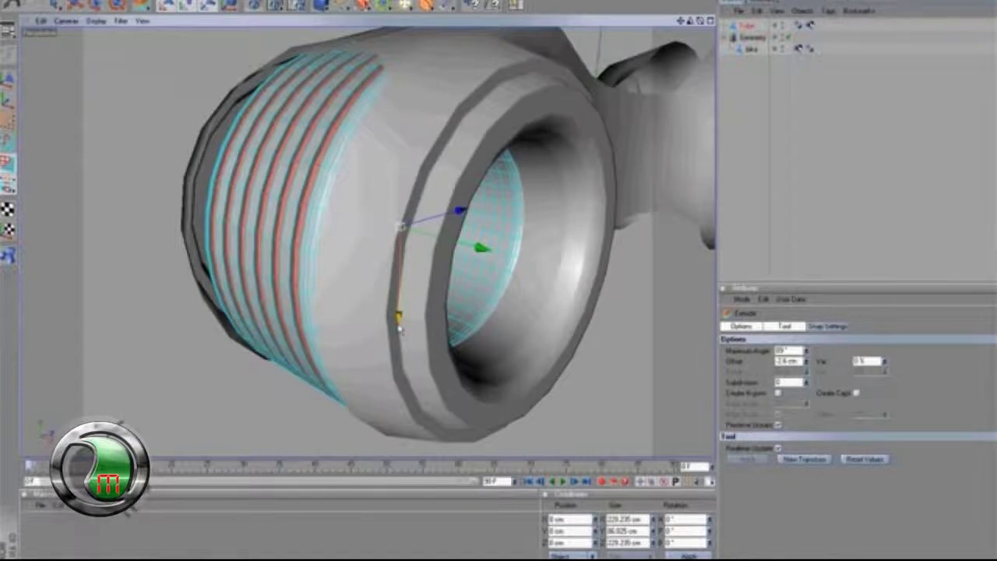
- Render the part in the viewport from several angles to examine the grooves around the tube
scroll(398, 323, "down", 4)
left_click(253, 7)
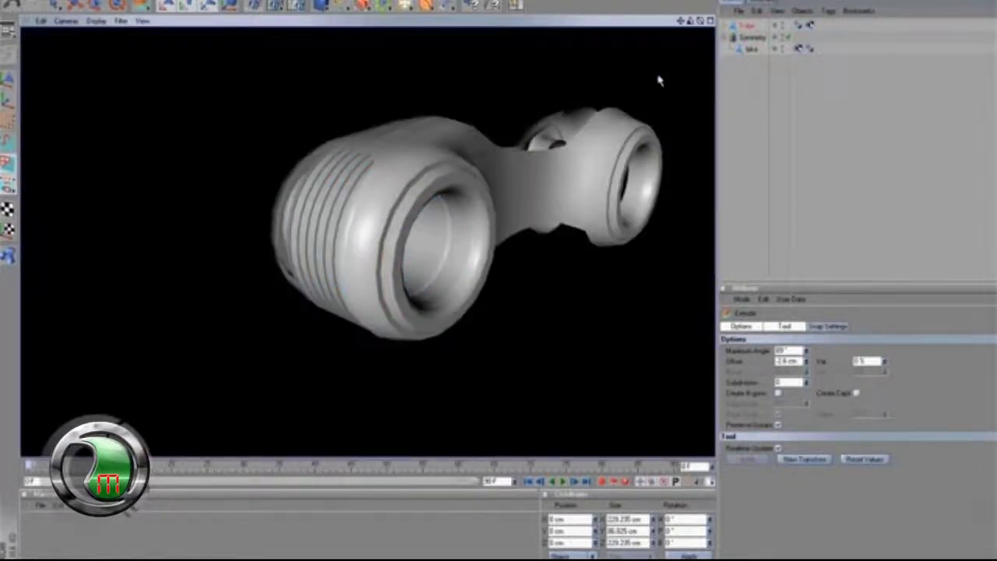
left_click_drag(680, 23, 647, 45)
scroll(628, 114, "down", 2)
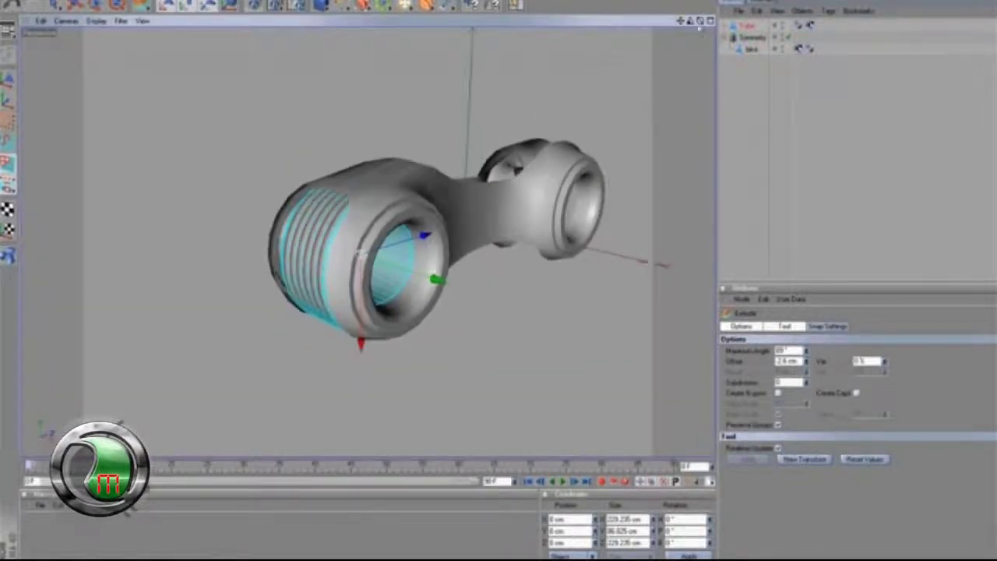
left_click_drag(700, 23, 552, 272)
scroll(568, 67, "up", 1)
left_click(254, 7)
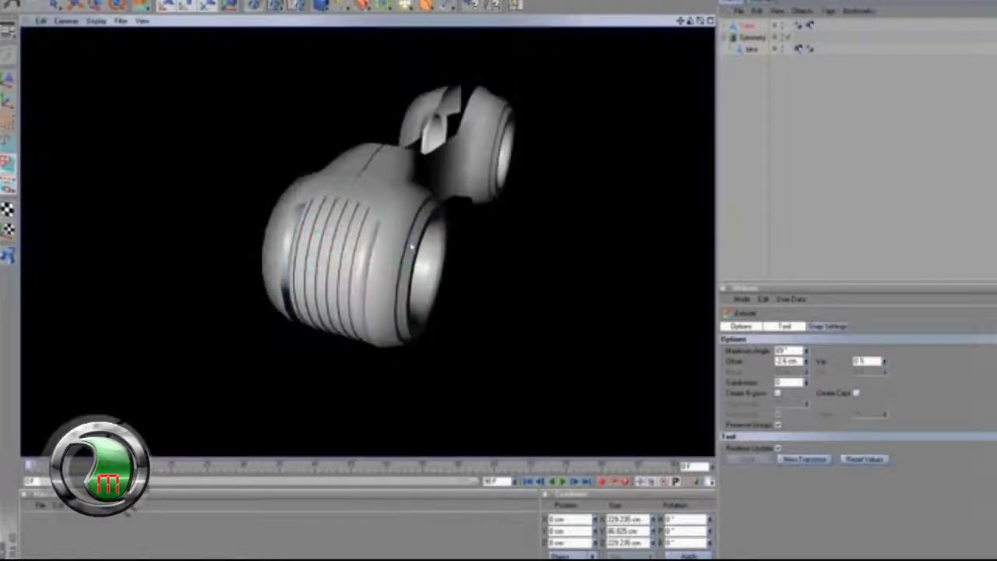
scroll(349, 231, "up", 5)
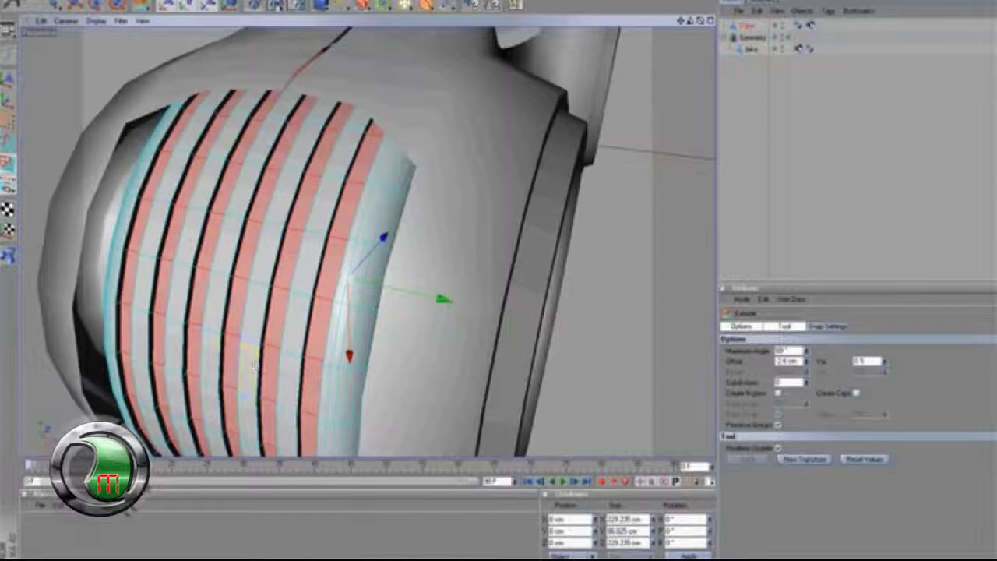
key("ctrl+r")
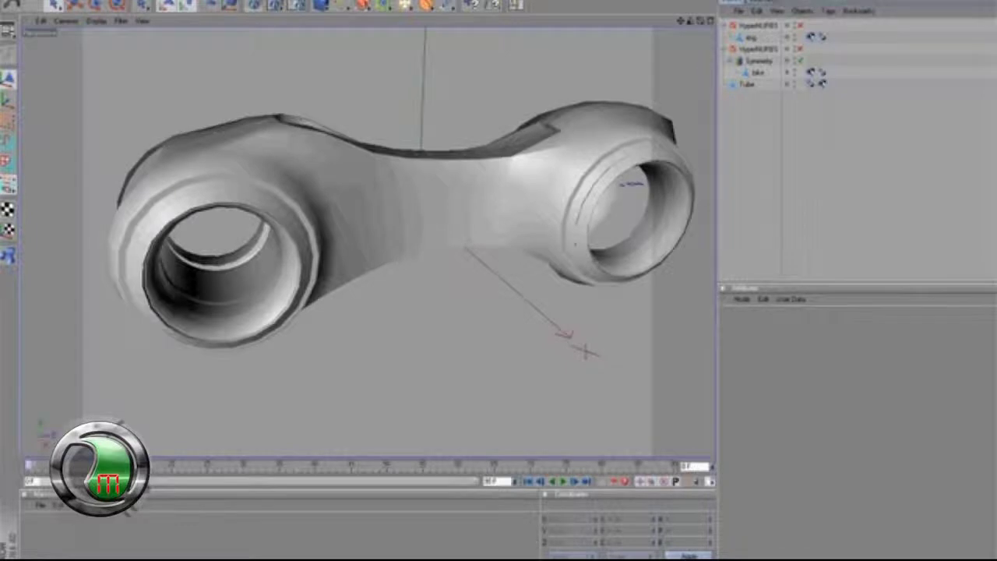
- In the Right view, shift the bike mesh's two middle-row points sideways, towards the ends of the reference slot between the rings
middle_click_drag(594, 430, 571, 436, "alt")
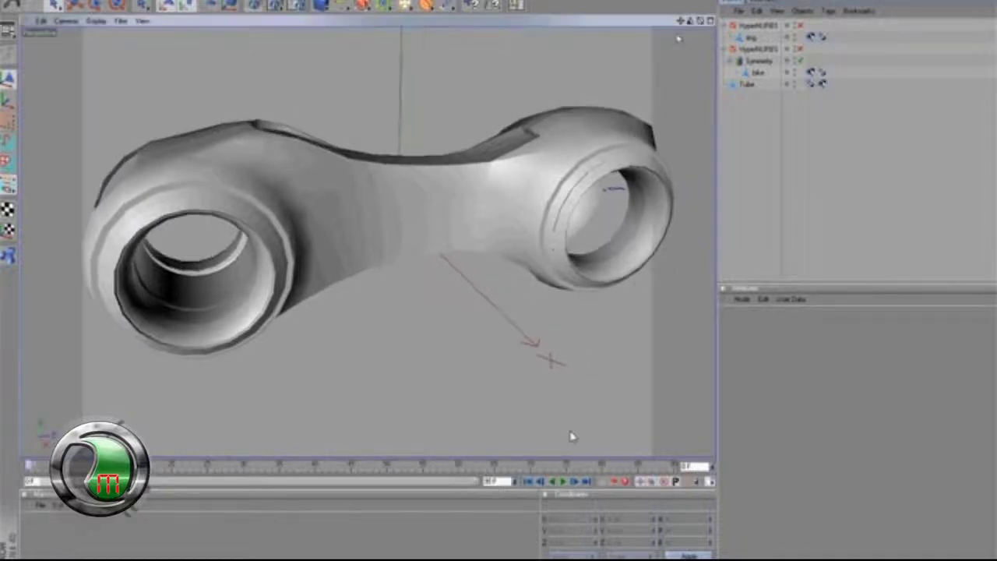
scroll(572, 438, "down", 2)
left_click_drag(700, 22, 559, 275)
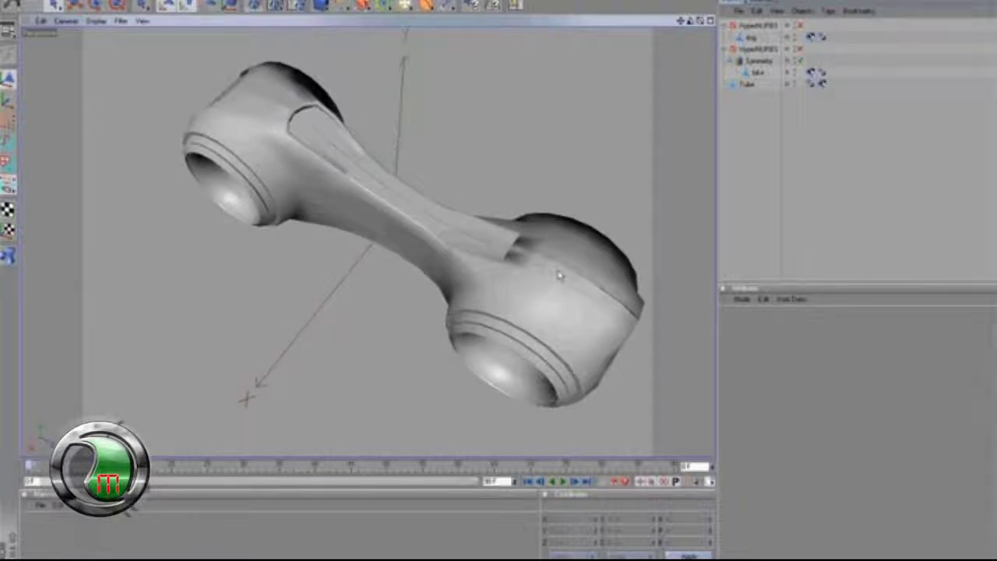
left_click_drag(559, 275, 549, 277)
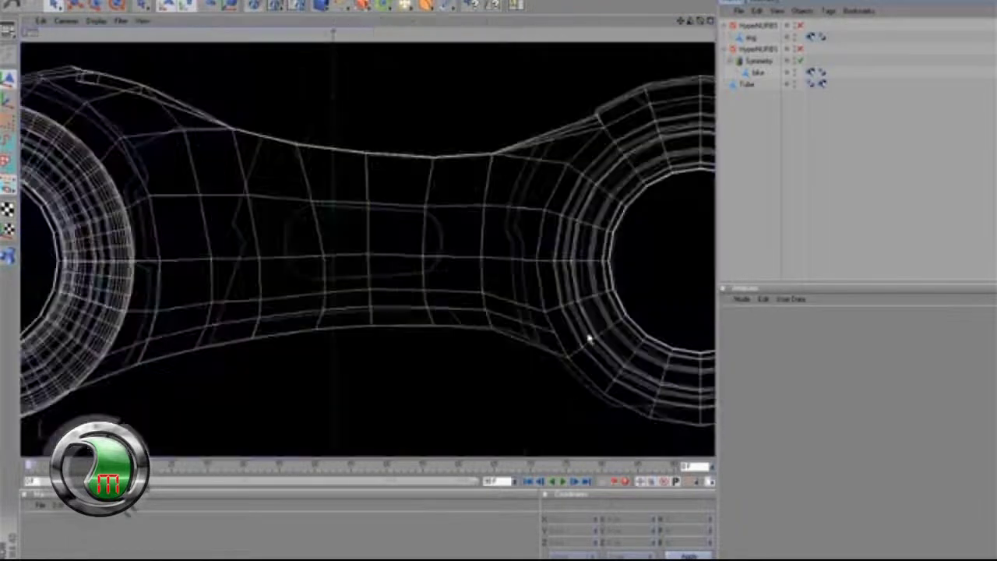
scroll(590, 338, "up", 2)
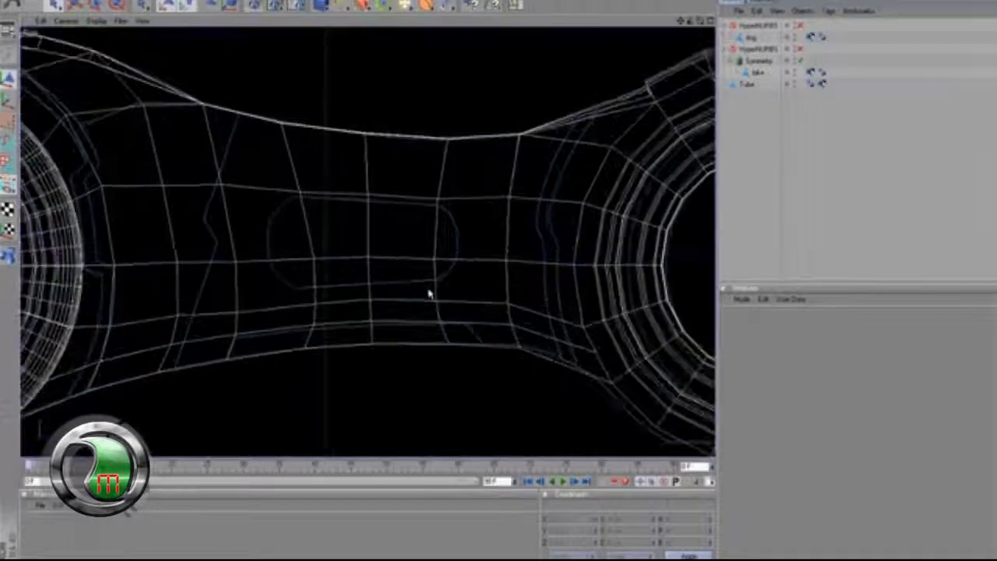
left_click(751, 38)
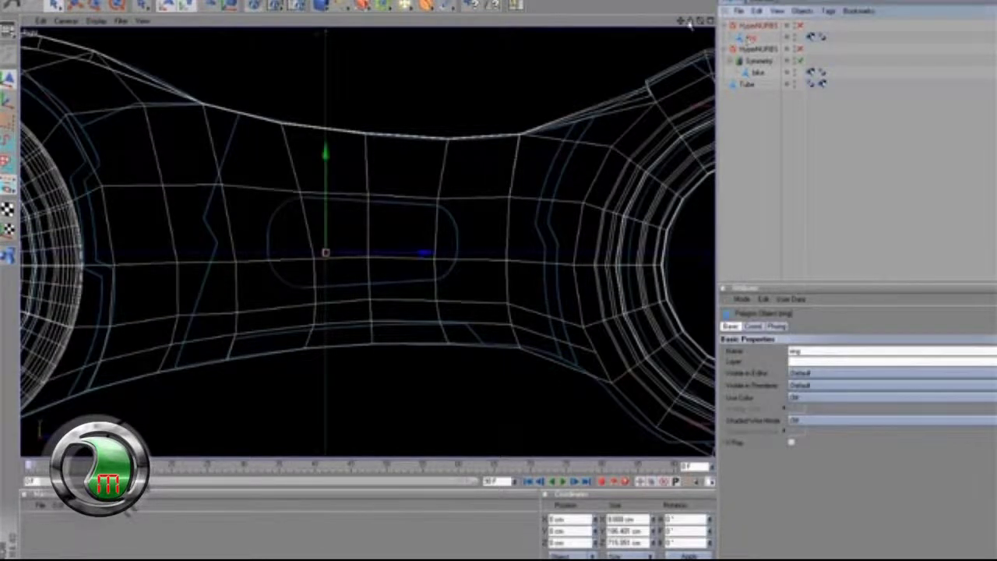
left_click_drag(681, 22, 703, 27)
left_click(757, 72)
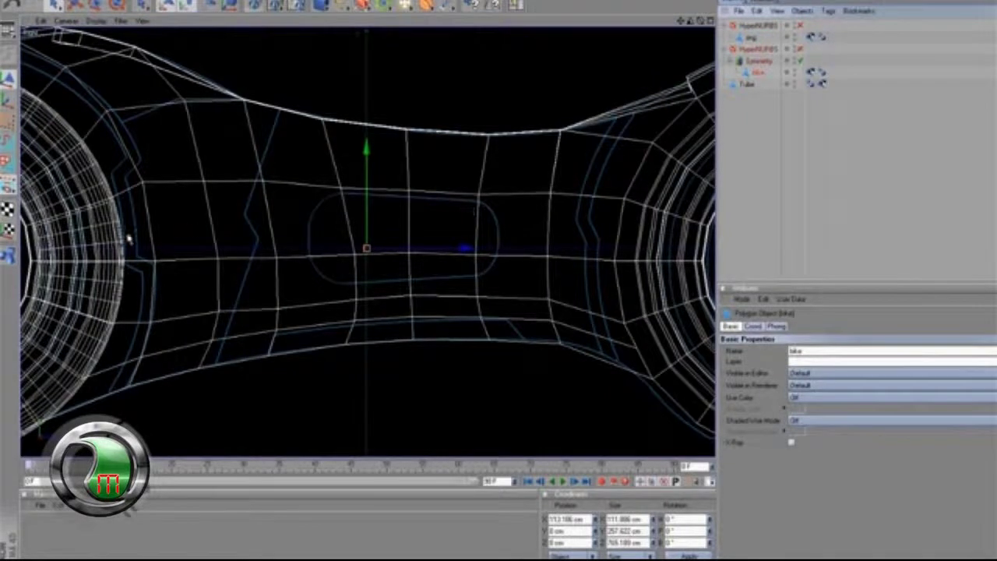
left_click(7, 163)
scroll(402, 278, "up", 1)
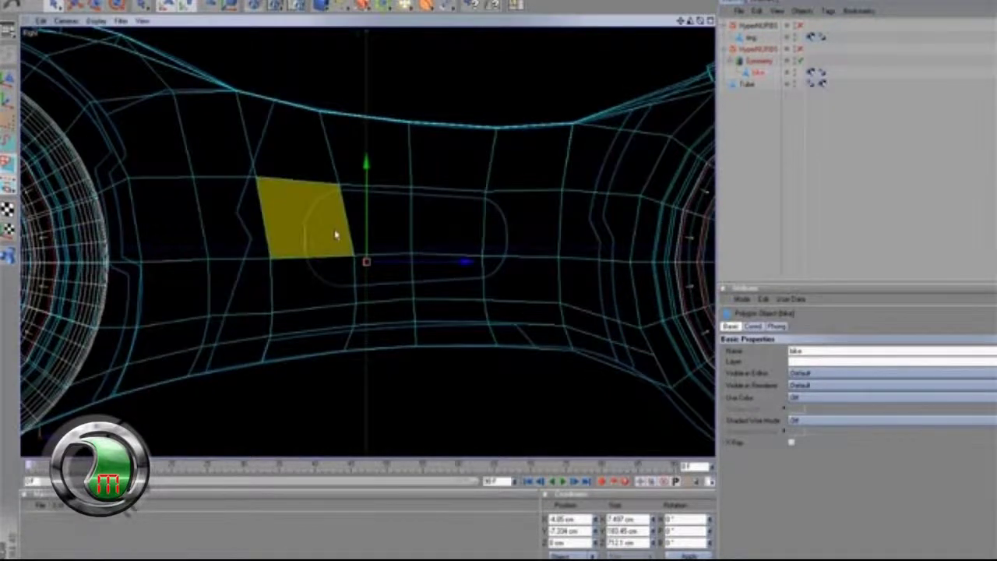
left_click(7, 121)
scroll(336, 275, "up", 1)
left_click(350, 260)
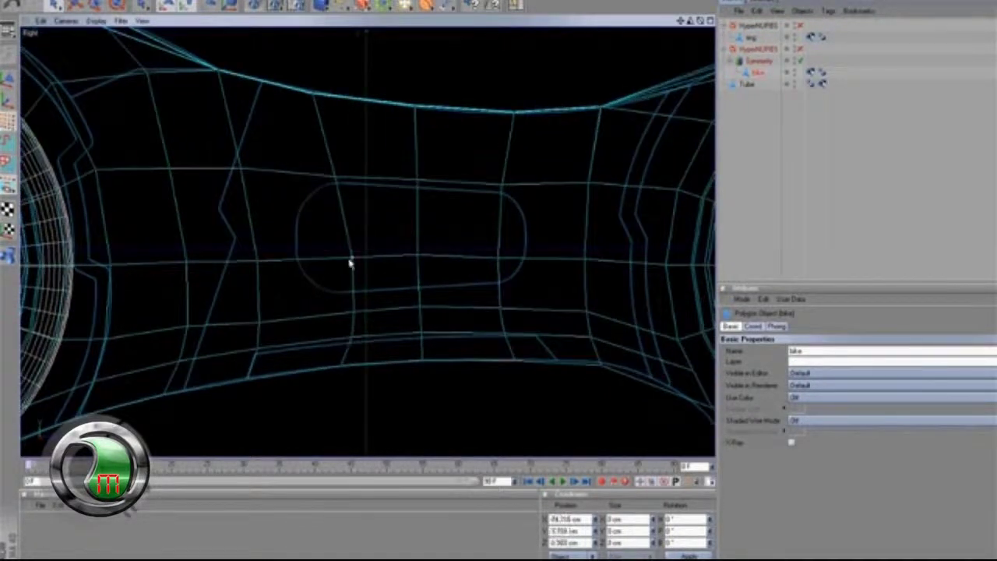
left_click(347, 259)
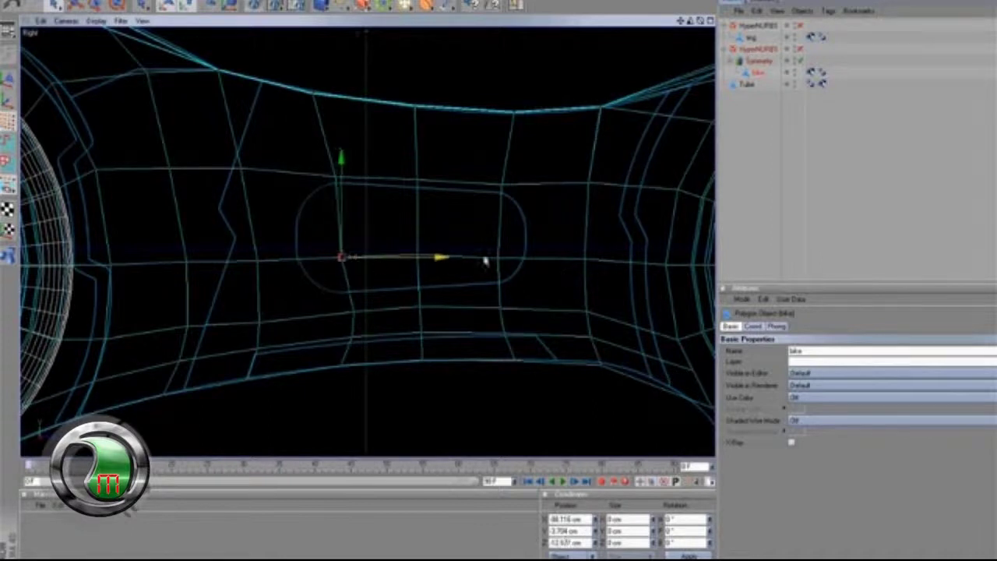
left_click_drag(484, 262, 525, 263)
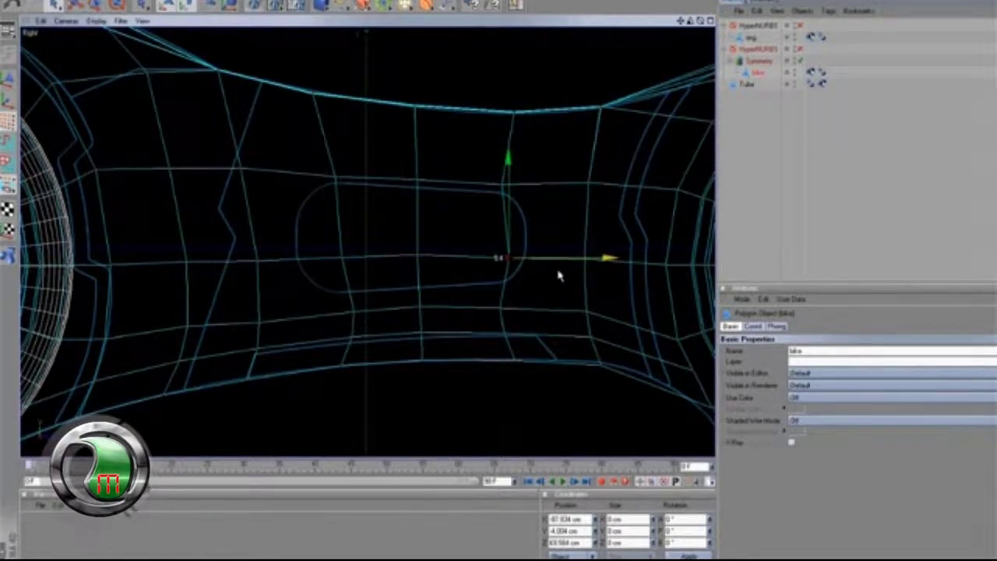
- Lower the three points of the row above onto the upper edge of the reference slot
left_click(490, 178)
left_click(501, 183)
left_click_drag(501, 166, 502, 172)
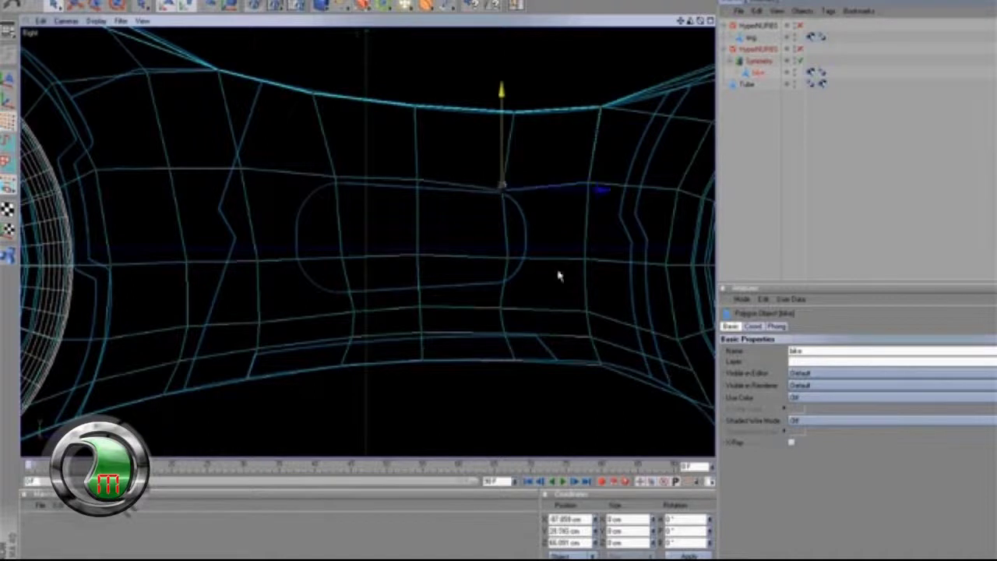
left_click(417, 183)
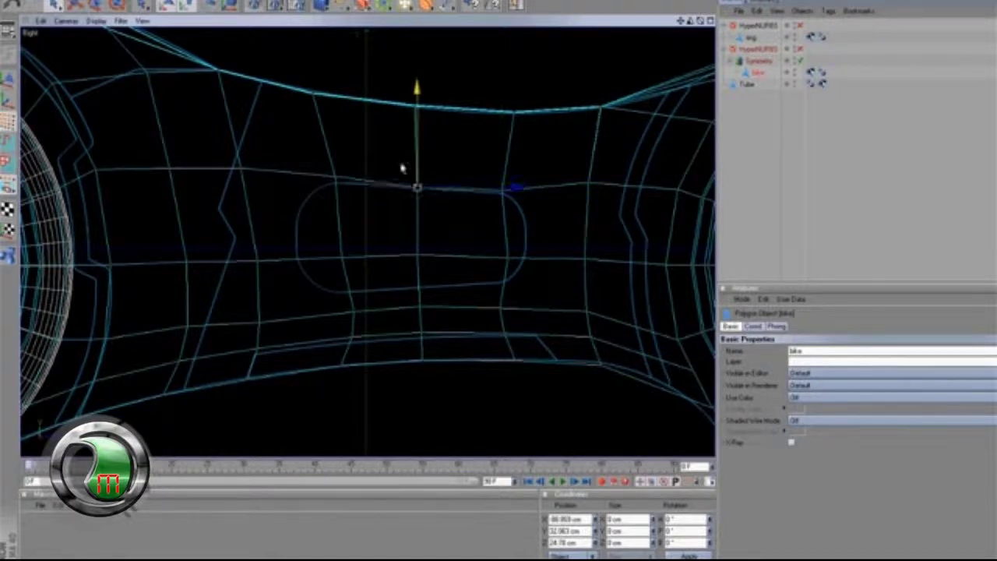
left_click(334, 177)
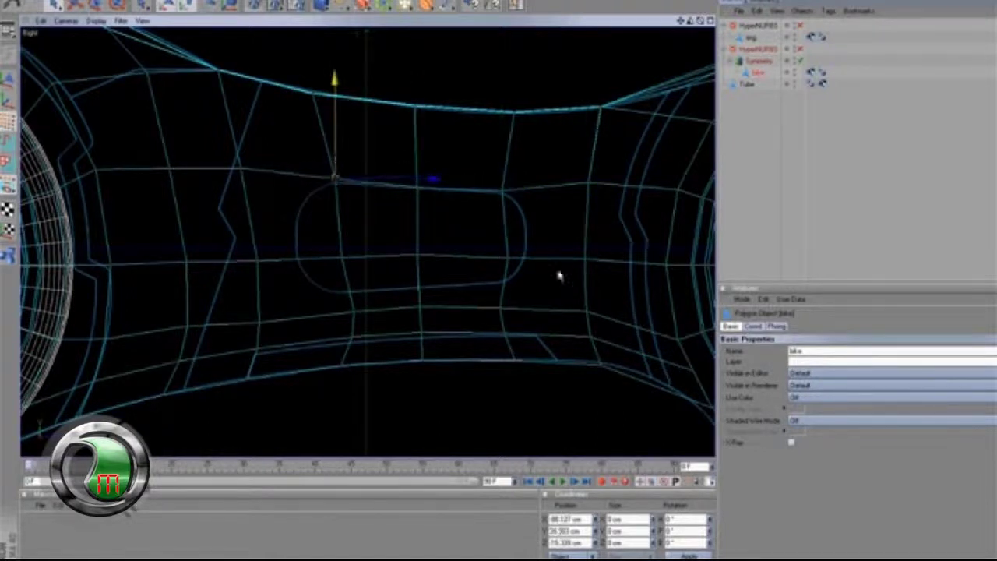
- Move the middle-row point nearest the tube to that end of the slot and raise the three lower-row points onto its lower edge
left_click(343, 259)
left_click_drag(360, 257, 297, 209)
left_click(353, 310)
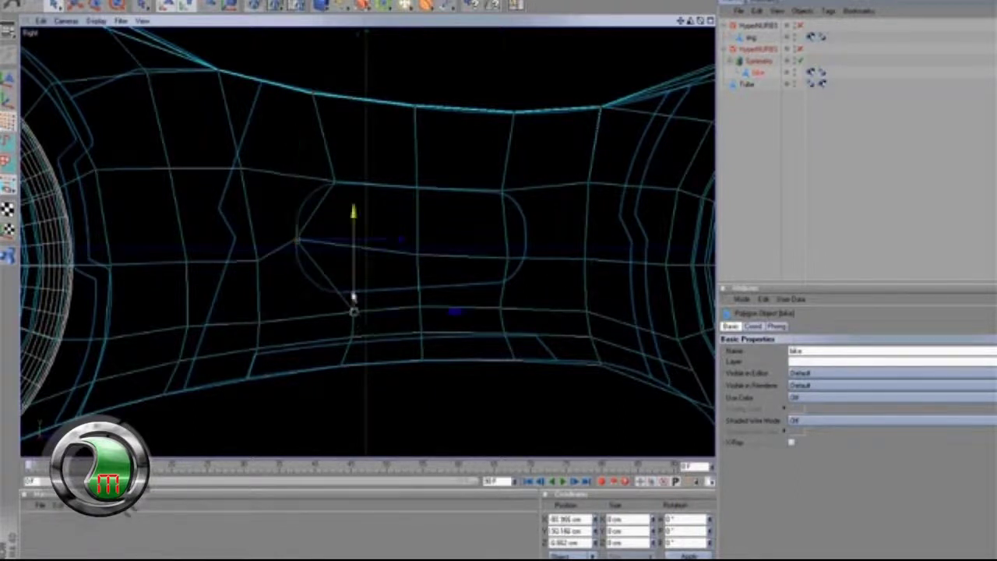
left_click_drag(353, 294, 353, 274)
left_click(420, 306)
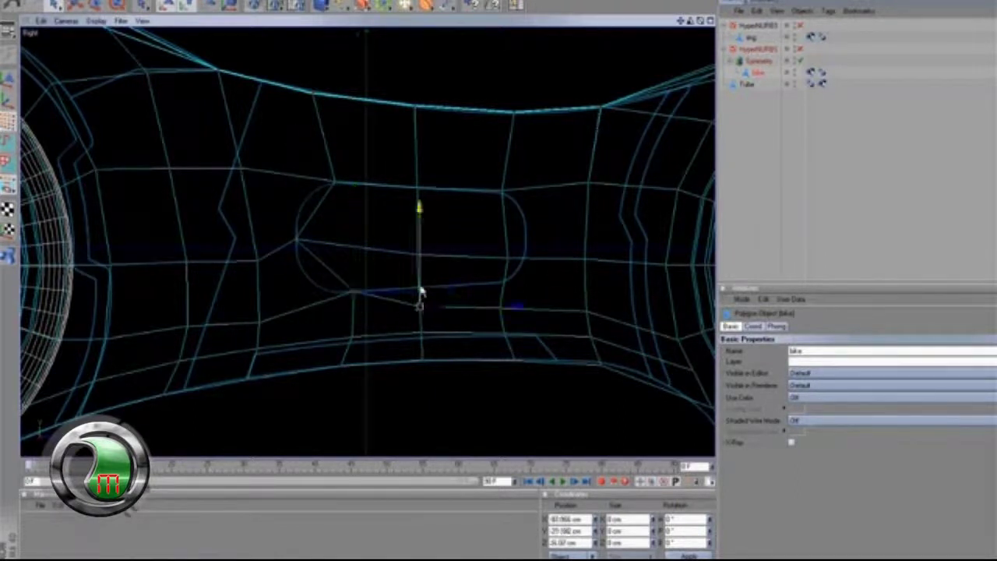
left_click_drag(420, 292, 558, 273)
left_click(499, 310)
left_click_drag(500, 302, 528, 242)
- Move the other middle-row point to the slot's far end and raise the neighbouring and centre points to level the row
left_click(509, 261)
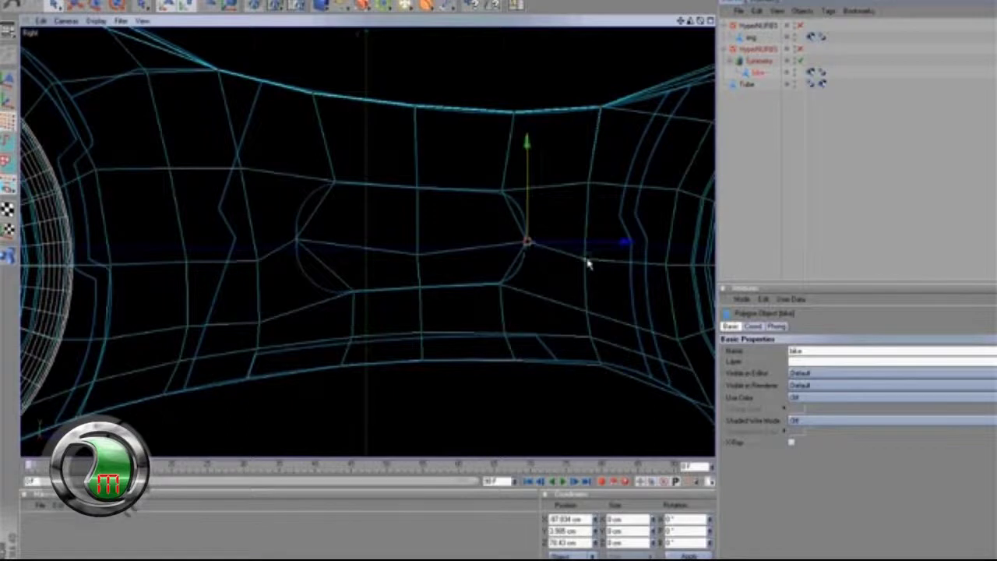
left_click(586, 261)
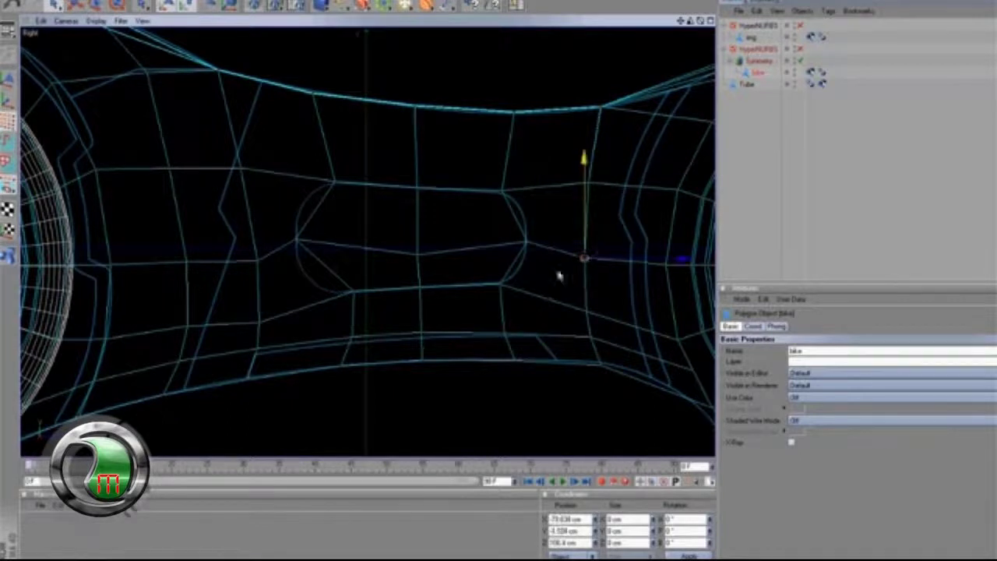
left_click(416, 257)
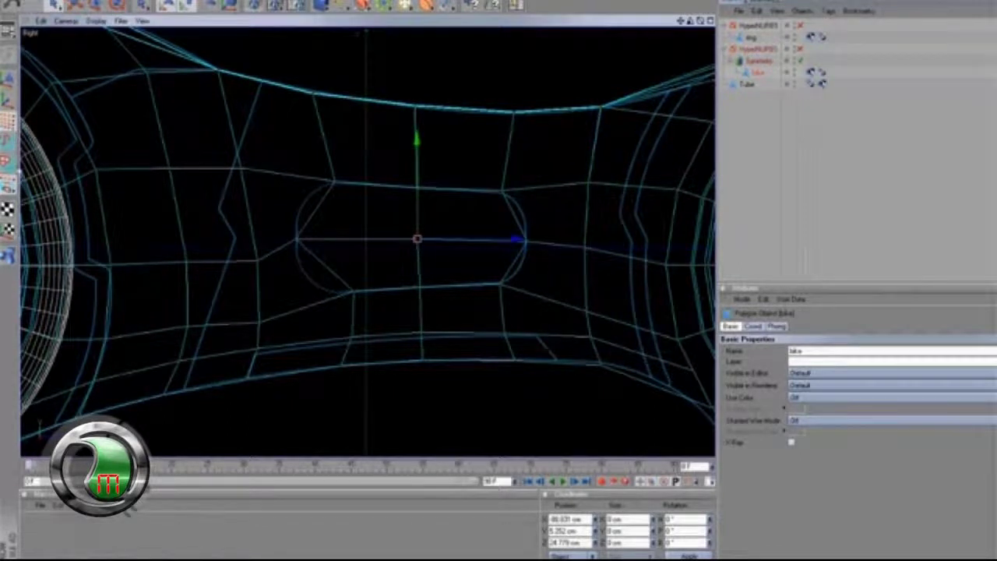
- Select the bike mesh polygons inside the reference slot outline and delete them to open the slot
left_click(8, 167)
left_click(392, 220)
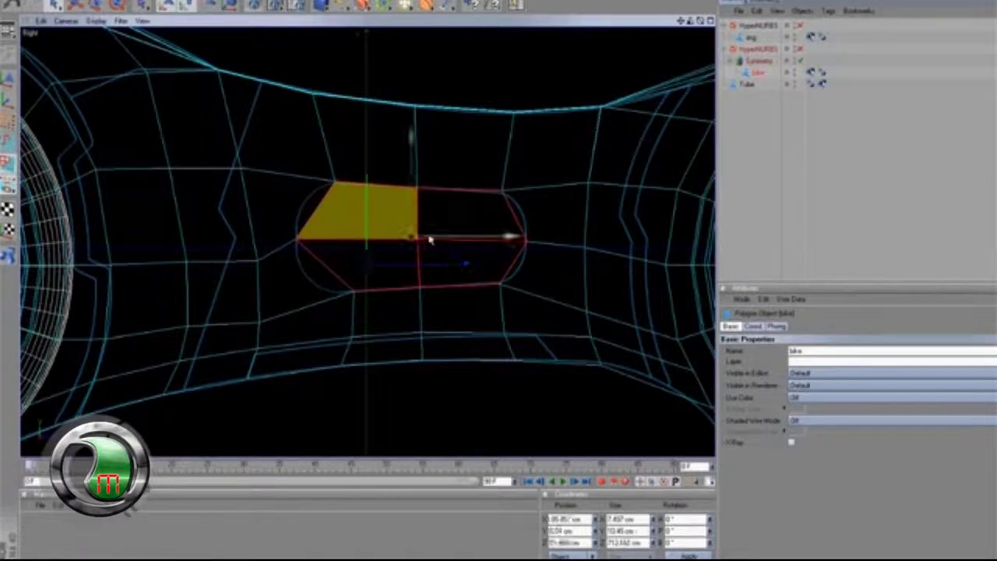
left_click(492, 233)
key("Delete")
- Enable the HyperNURBS object containing the Symmetry and bike mesh to smooth the body in the perspective view
middle_click(474, 228)
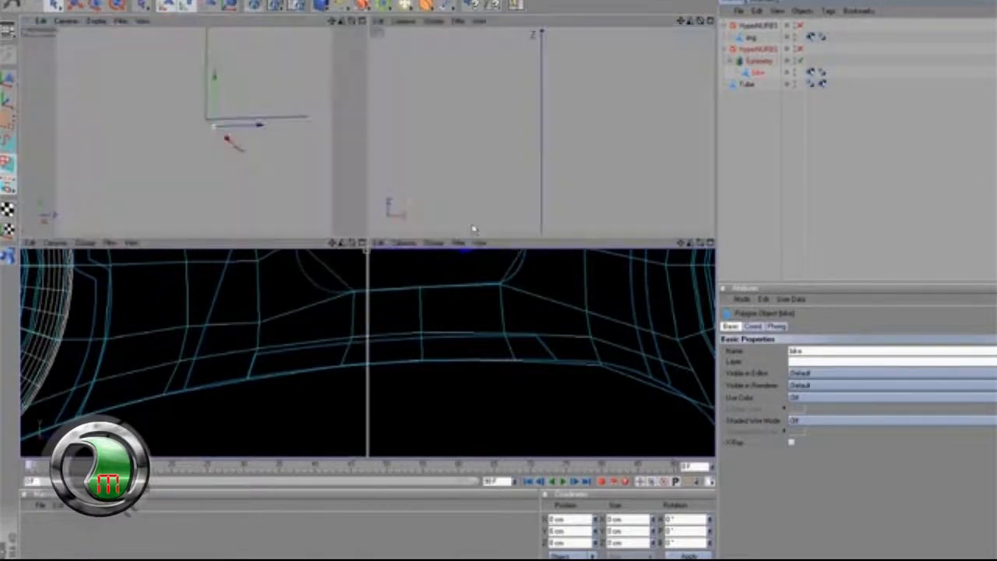
middle_click(306, 193)
right_click_drag(567, 249, 665, 130, "alt")
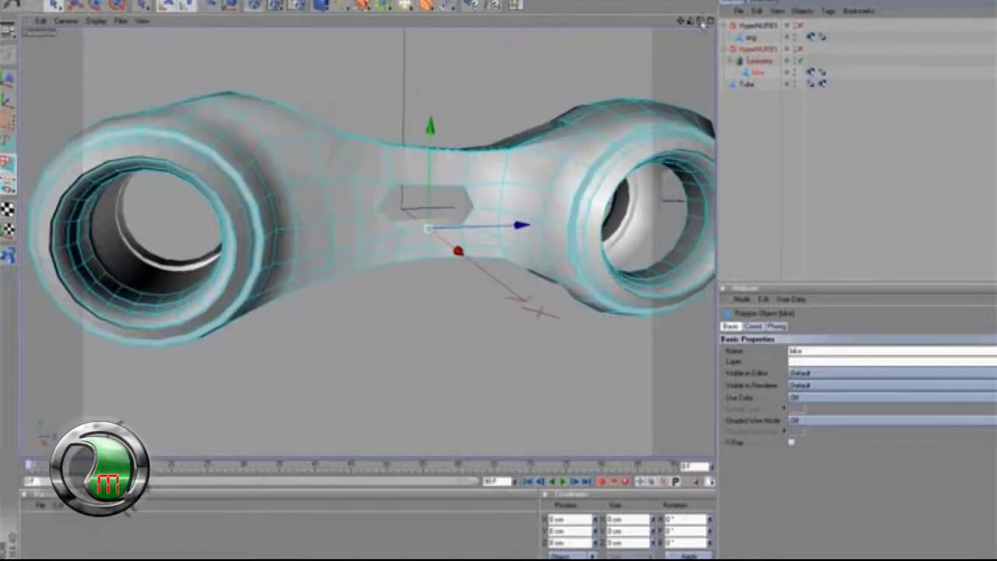
left_click_drag(701, 22, 561, 277)
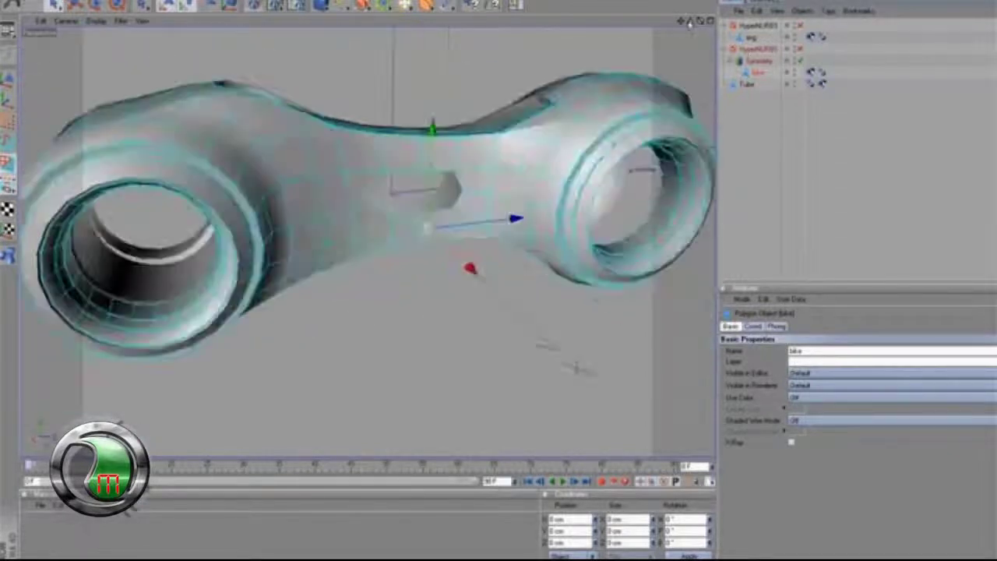
left_click_drag(683, 21, 559, 277)
left_click_drag(682, 21, 632, 136)
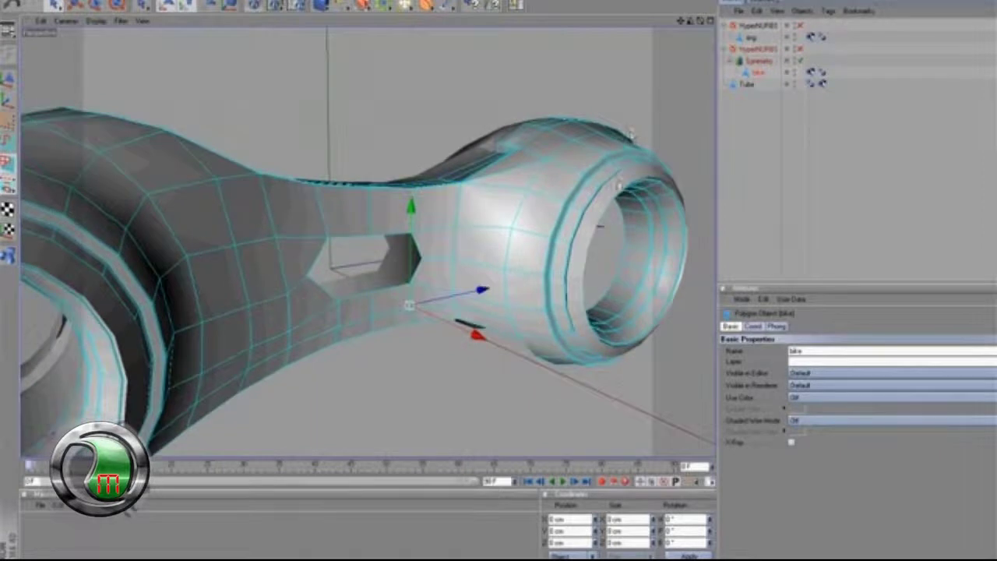
left_click(799, 49)
left_click_drag(699, 26, 603, 252)
- In the Right view, move the three points at the slot's tube-side end outward onto the reference outline, and select the far-end points
middle_click(604, 253)
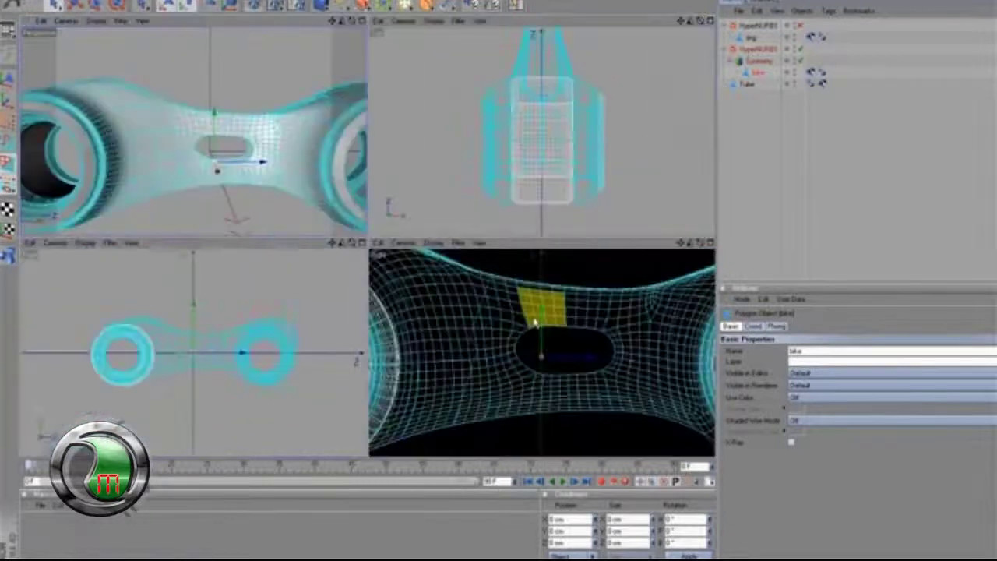
middle_click(535, 322)
scroll(492, 365, "up", 3)
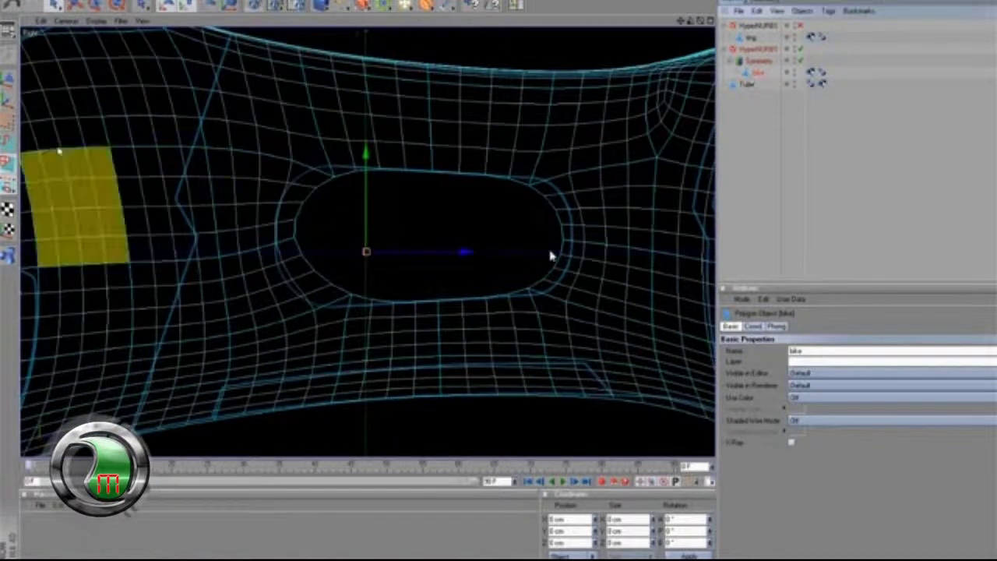
left_click(7, 122)
left_click(334, 178)
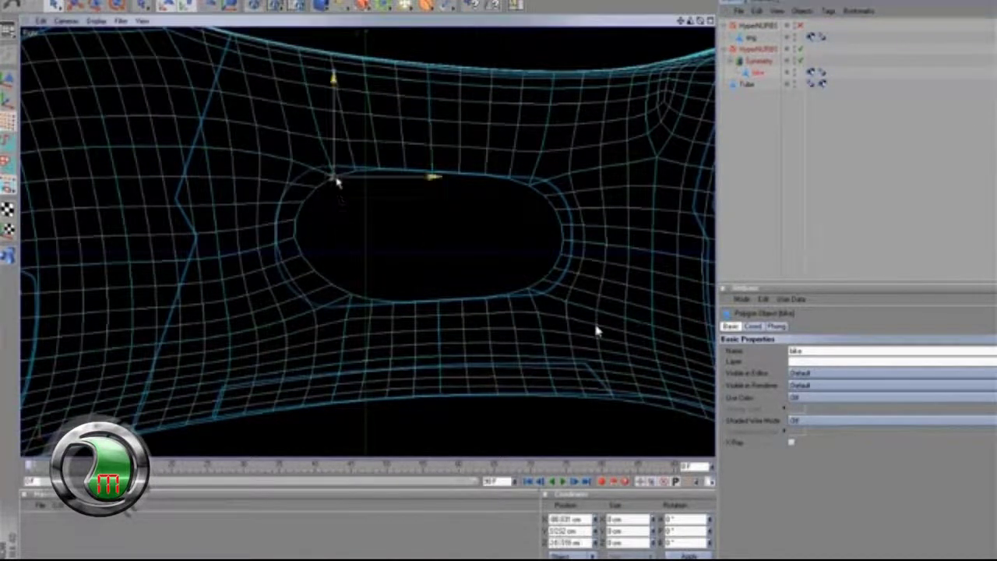
left_click_drag(421, 177, 399, 177)
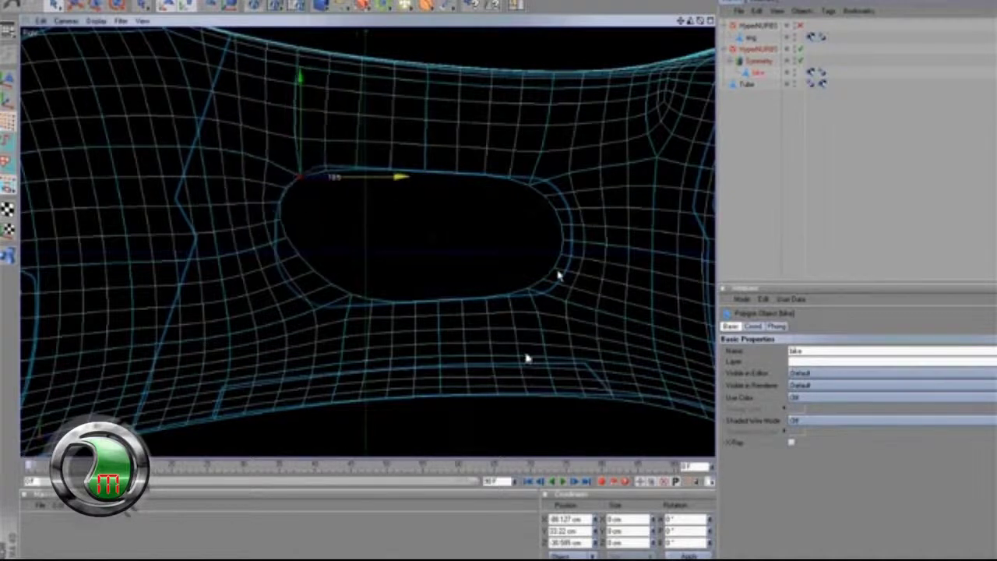
left_click(288, 237)
left_click_drag(316, 237, 306, 237)
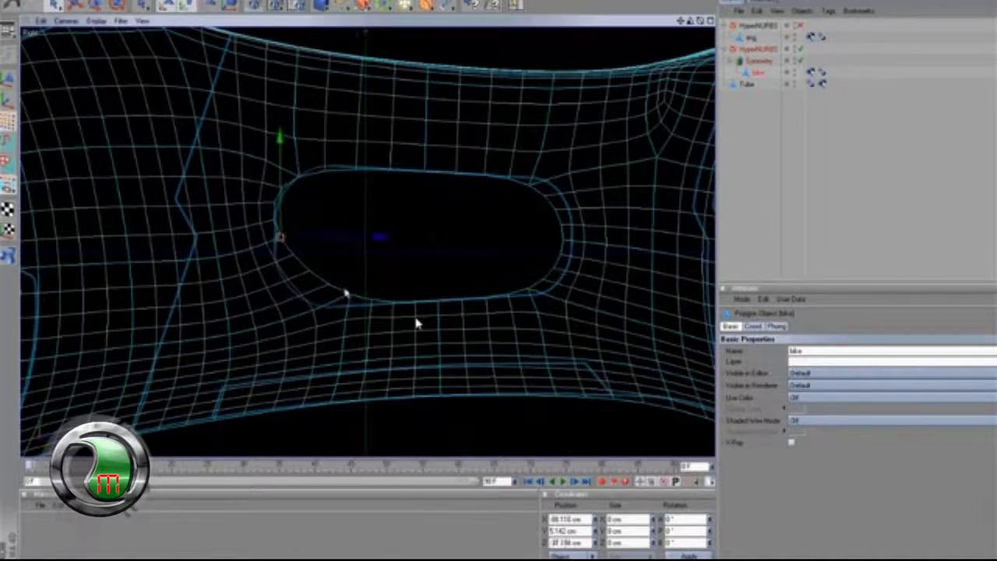
left_click(349, 295)
left_click_drag(376, 294, 307, 267)
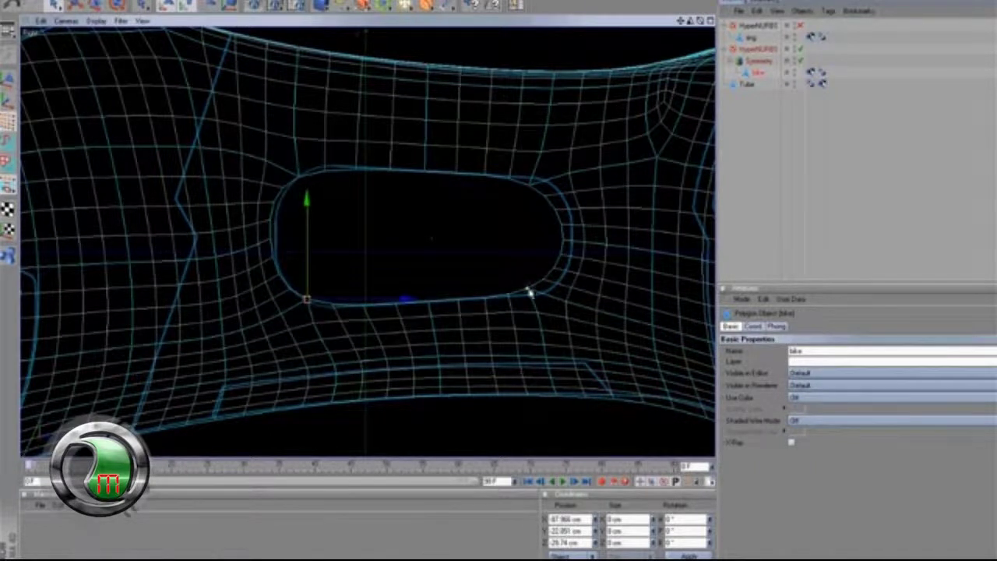
left_click(530, 289)
left_click(570, 240)
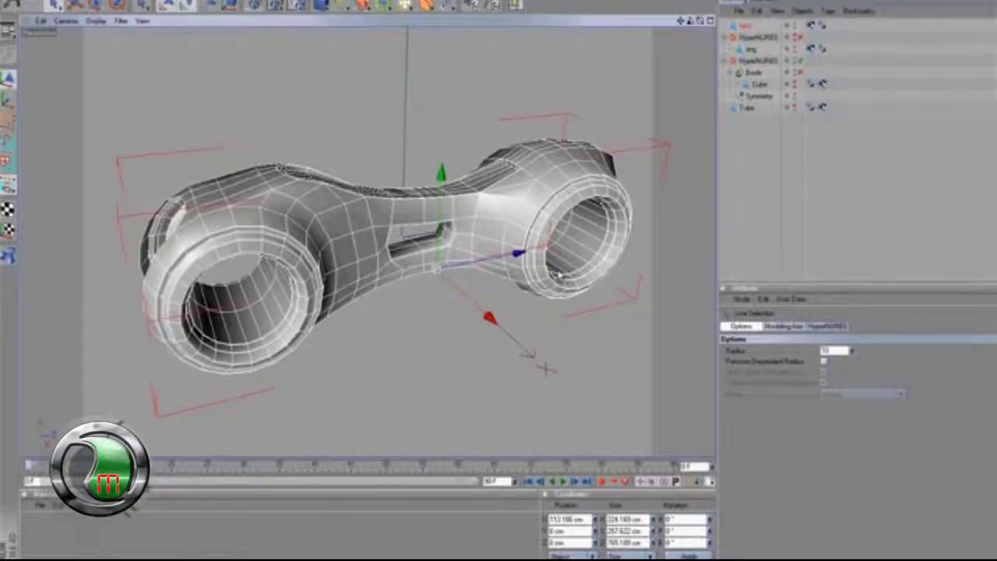
- Render the bike mesh in the perspective view to check the slot and rings
left_click_drag(559, 274, 559, 274, "alt")
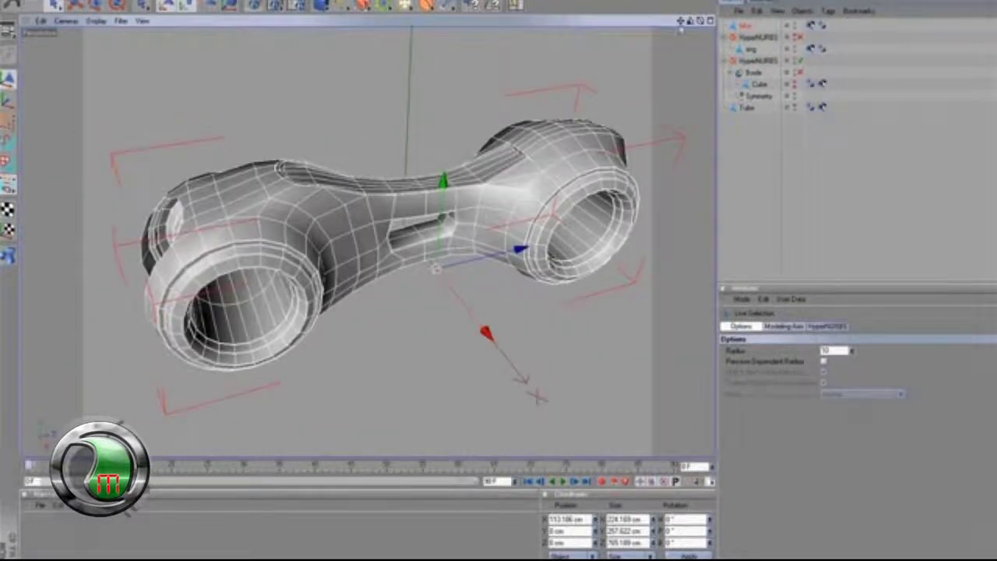
left_click_drag(700, 22, 699, 21)
left_click(258, 6)
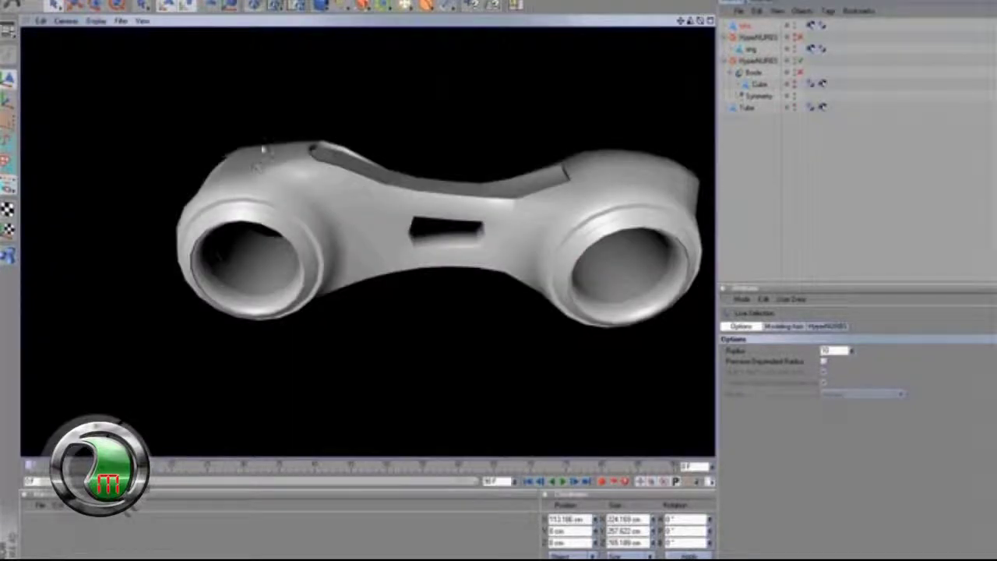
left_click_drag(699, 22, 700, 22)
- Extrude the bike mesh's selected ring polygons outward with an offset of 1.7 cm, and return to object editing
left_click(7, 163)
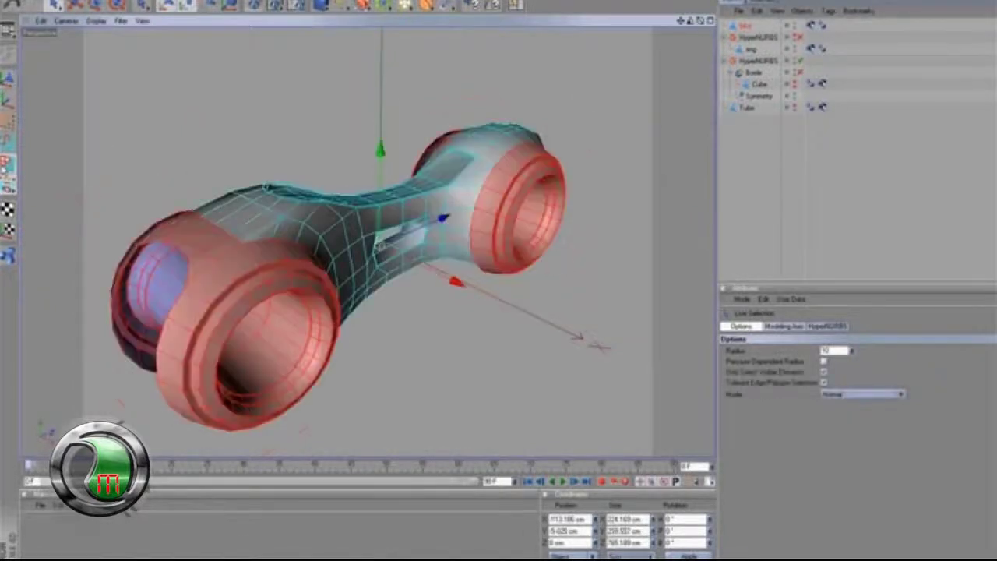
left_click_drag(559, 276, 449, 280, "alt")
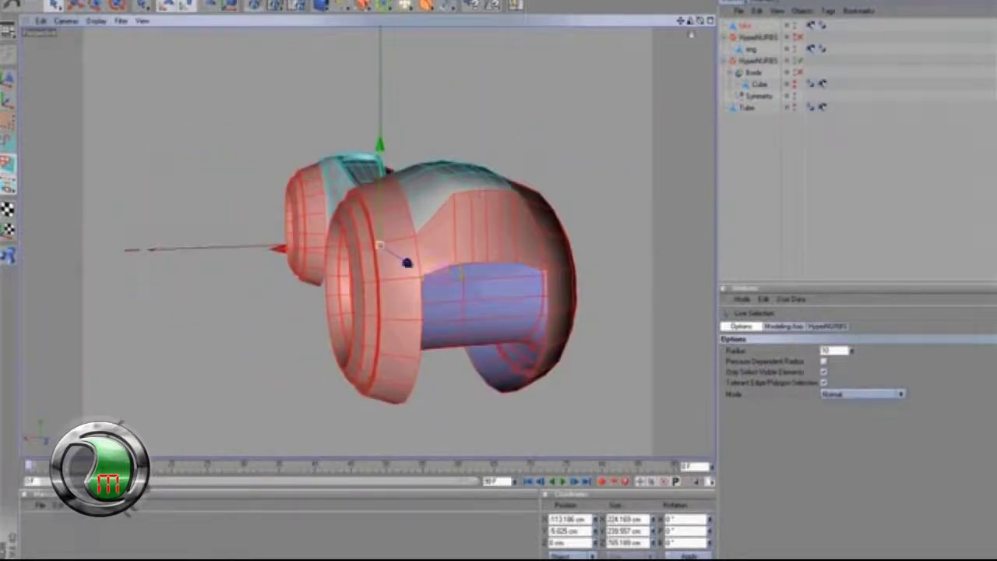
left_click_drag(556, 274, 428, 201, "alt")
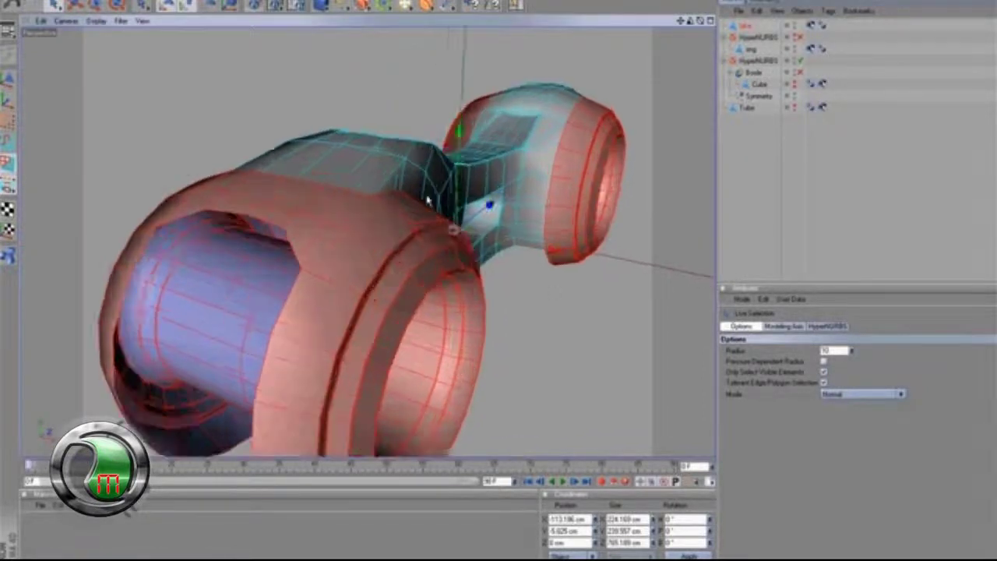
right_click(425, 187)
left_click(481, 332)
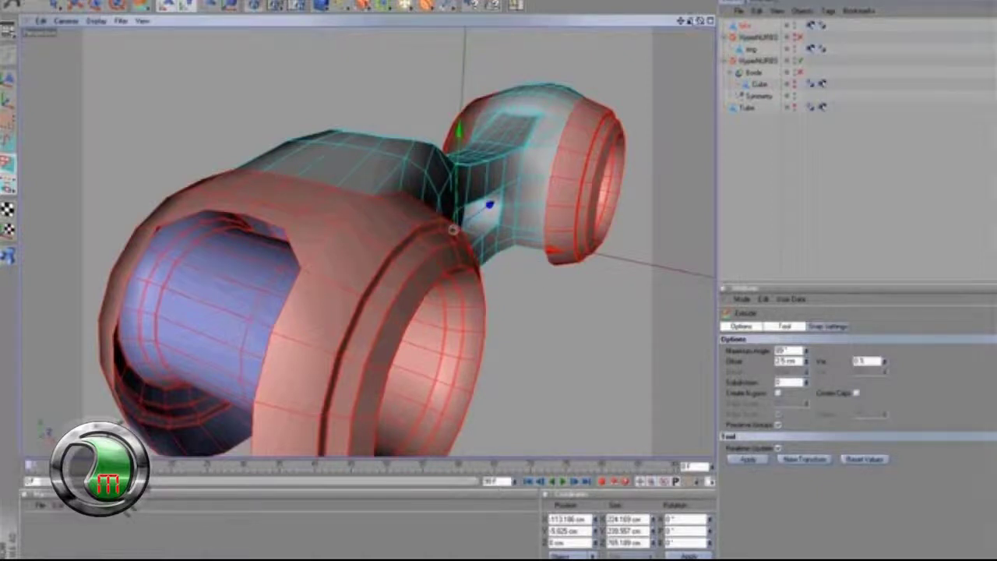
left_click_drag(700, 21, 558, 275)
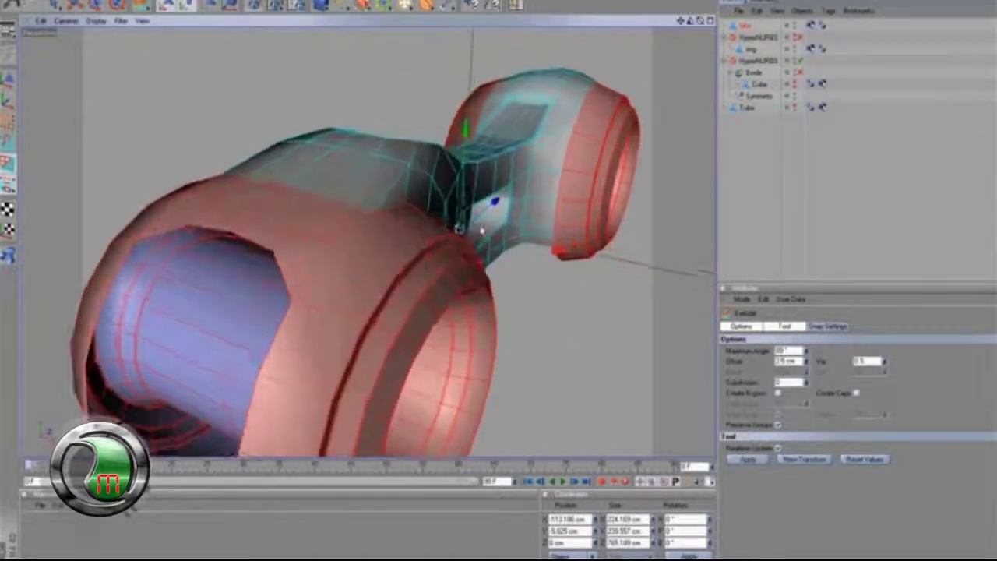
left_click_drag(445, 238, 559, 274)
scroll(524, 339, "down", 2)
scroll(523, 339, "down", 2)
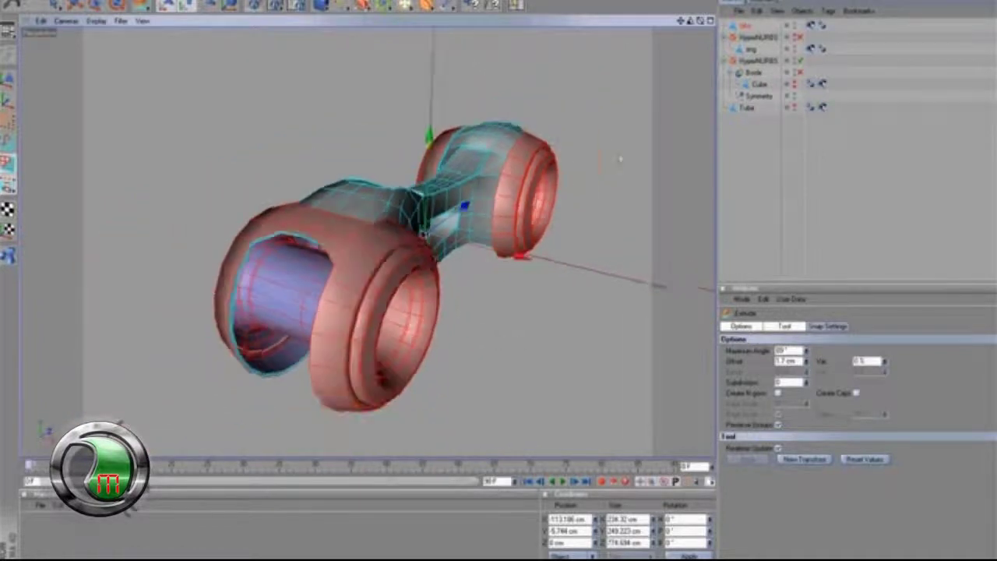
left_click_drag(627, 266, 578, 277, "alt")
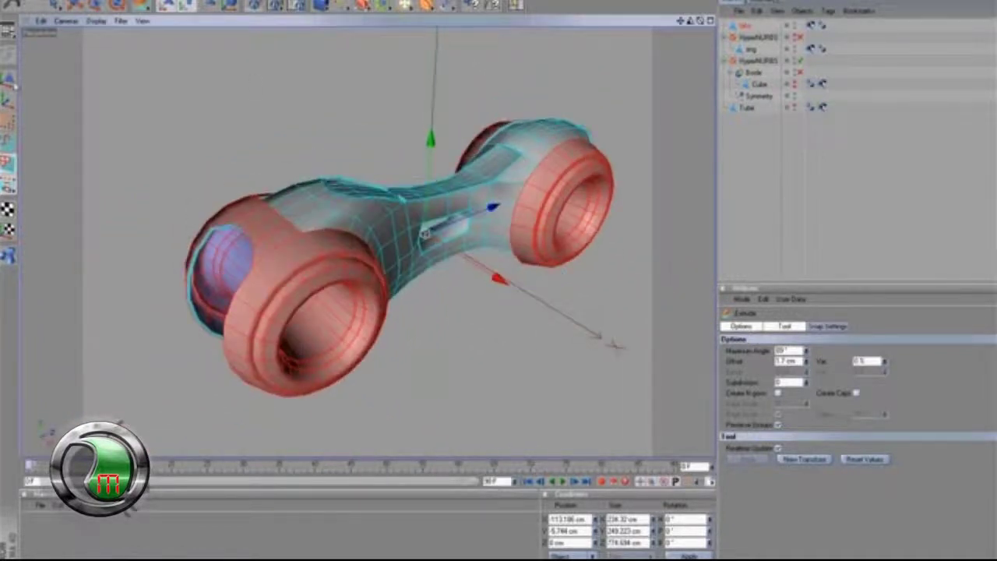
left_click(7, 80)
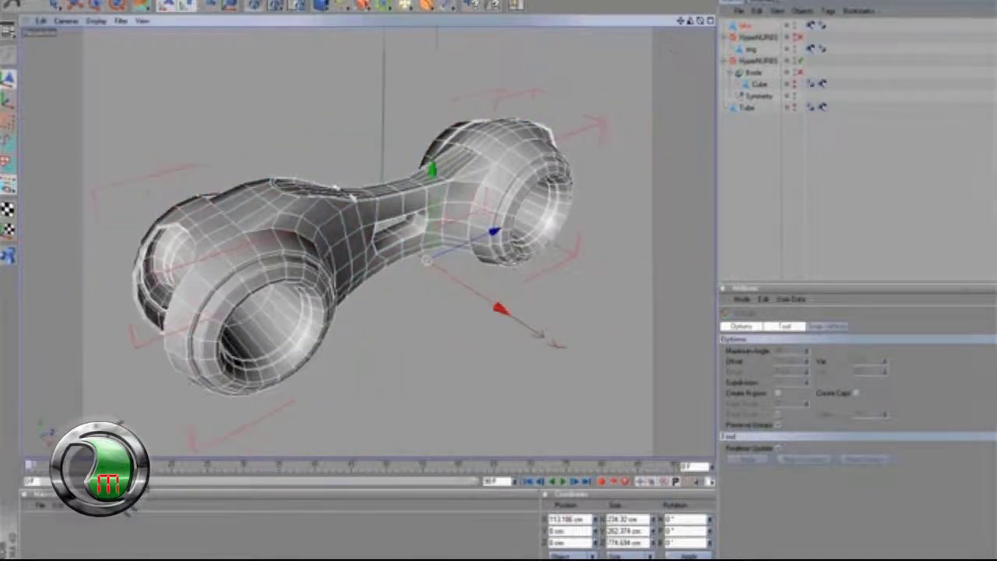
- Add a new HyperNURBS object and place the bike mesh inside it
left_click(255, 6)
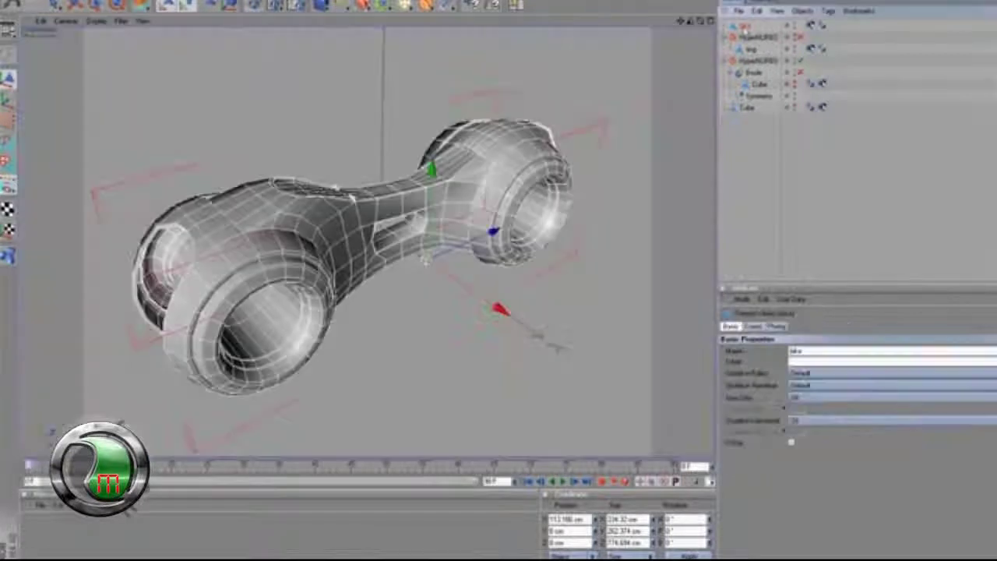
left_click_drag(679, 23, 660, 42)
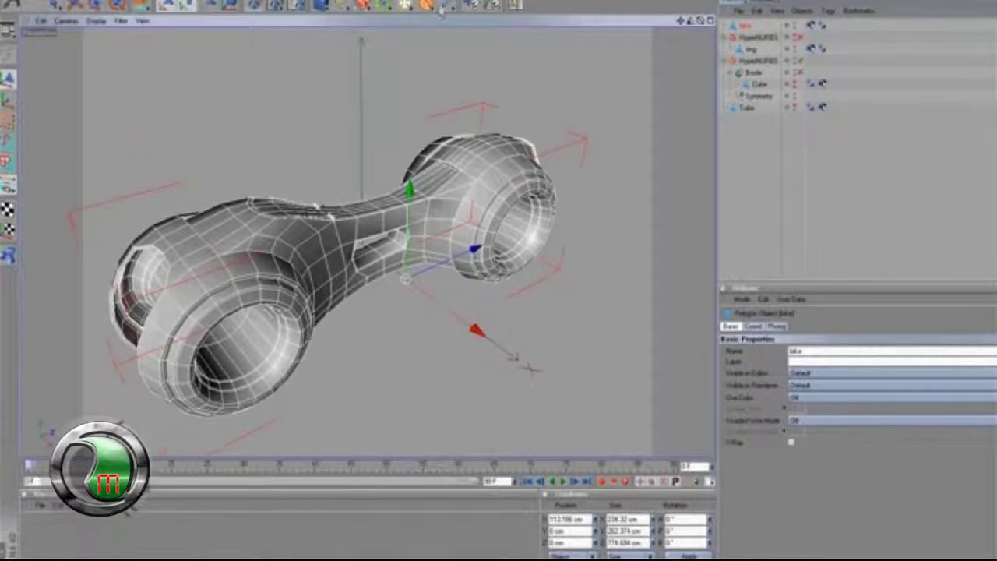
left_click(365, 5, "alt")
left_click(748, 37)
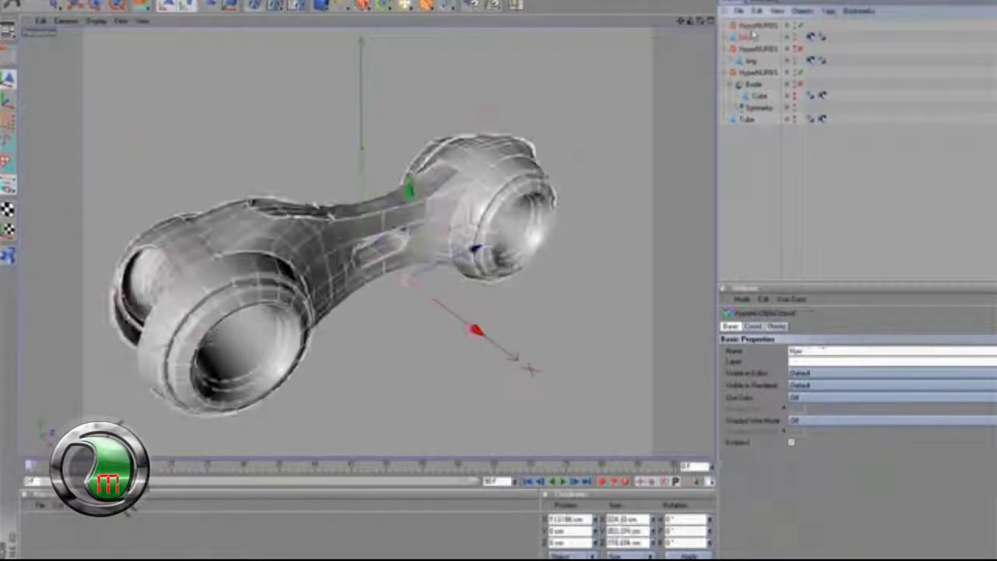
- Render the smoothed part in the perspective view from an oblique angle and from the side to check its surface
left_click_drag(530, 370, 546, 380)
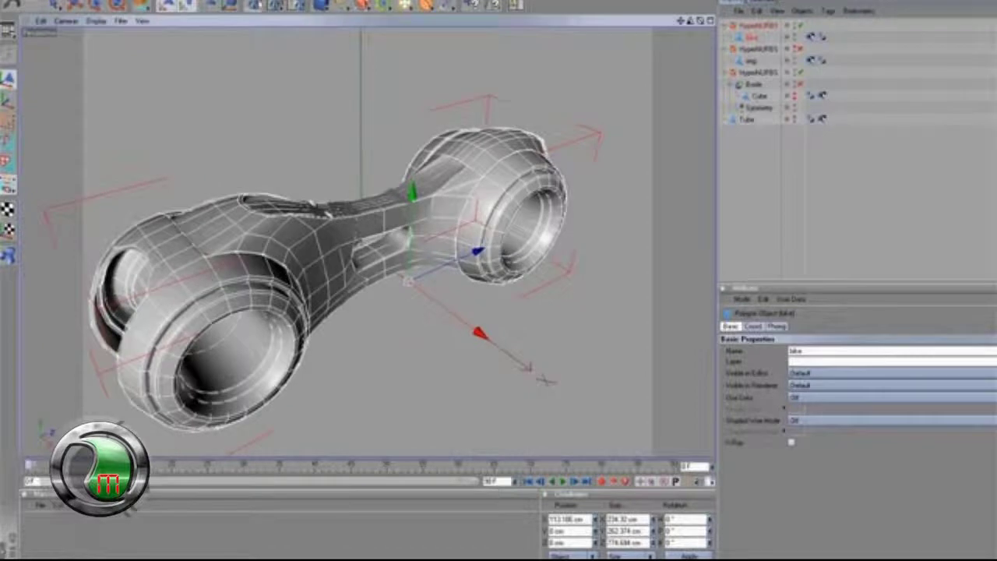
key("ctrl+r")
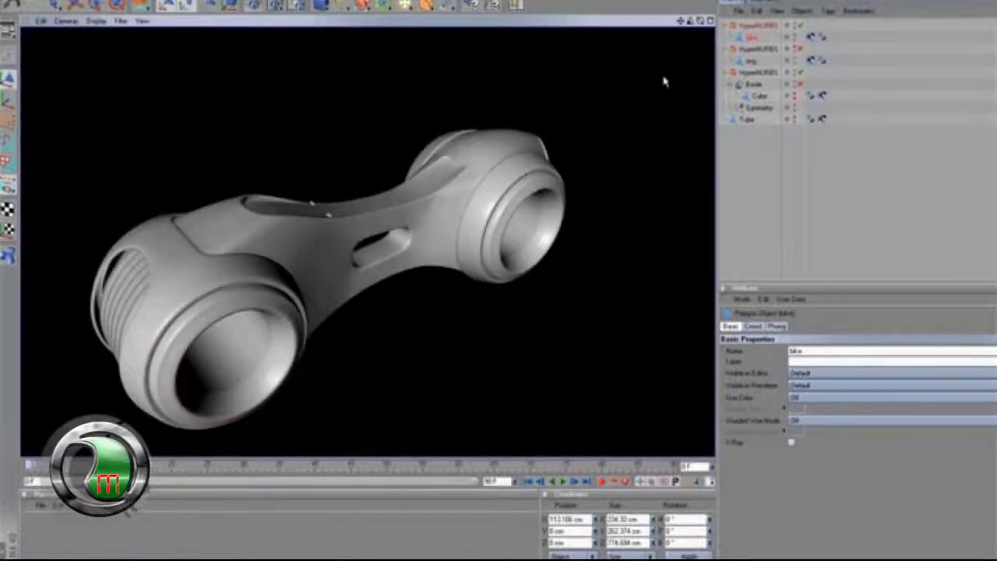
left_click_drag(700, 21, 630, 27)
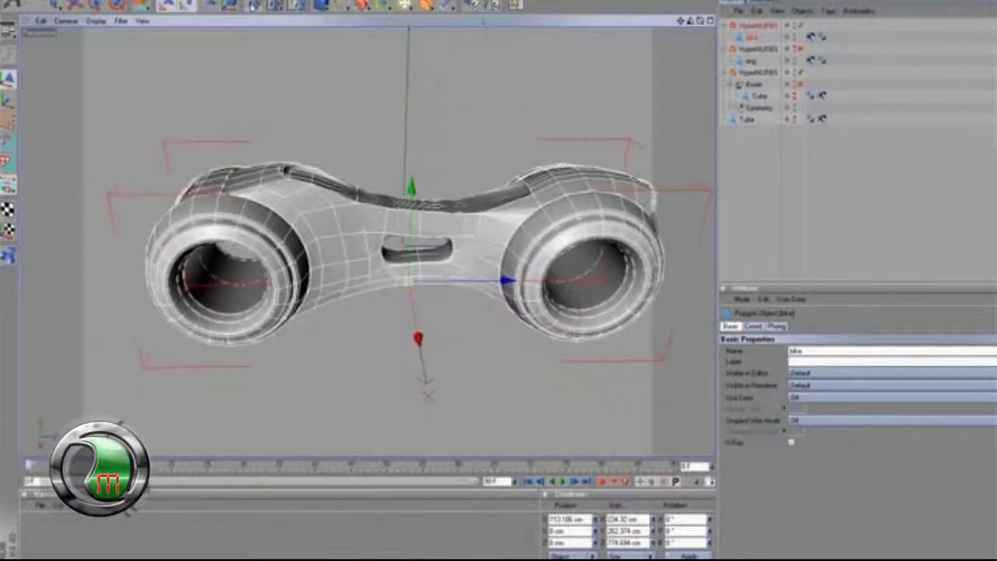
key("ctrl+r")
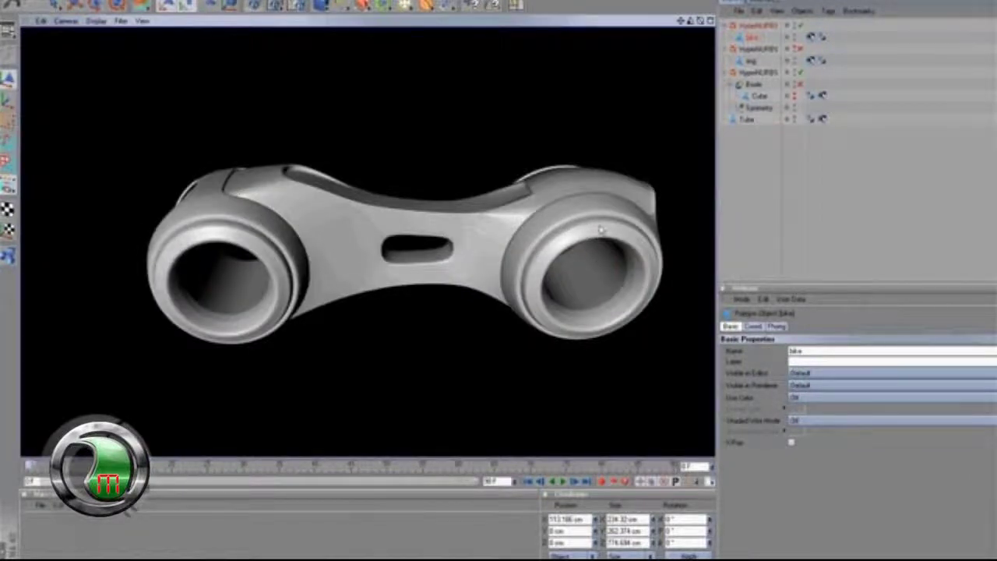